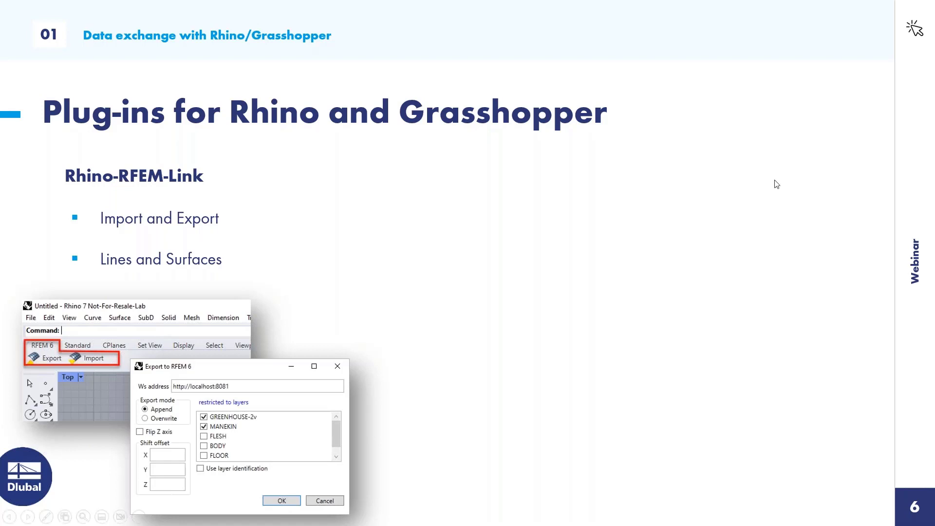
Switch from the slideshow to the Rhino 7 and Dlubal RFEM windows, shown side by side
key(alt+Tab)
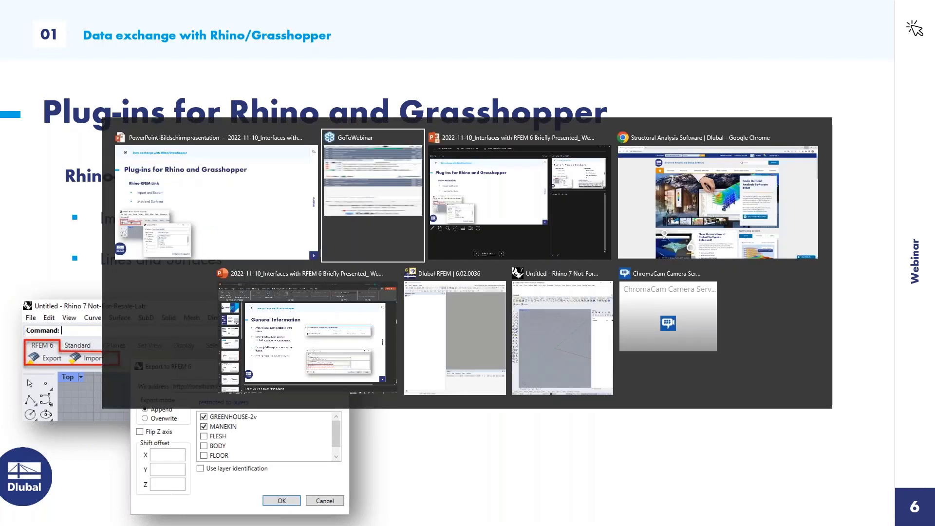
click(563, 339)
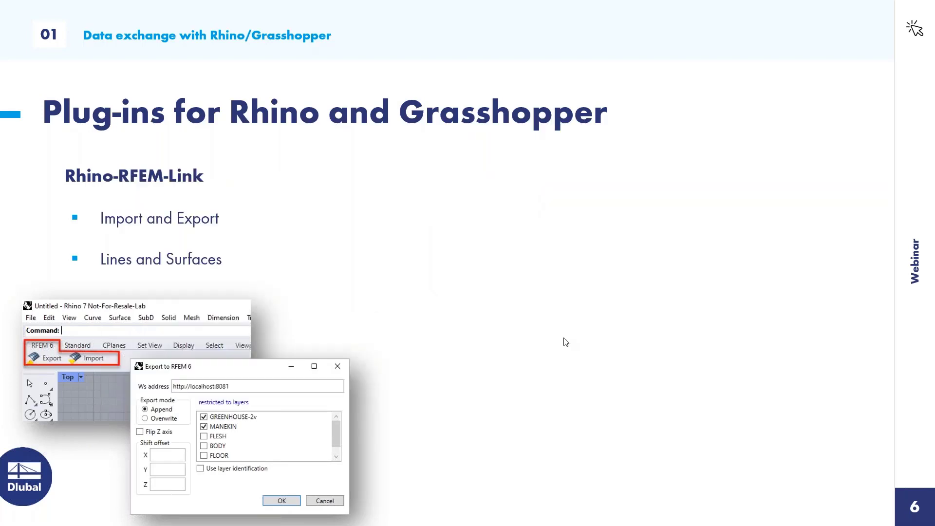
key(alt+Tab)
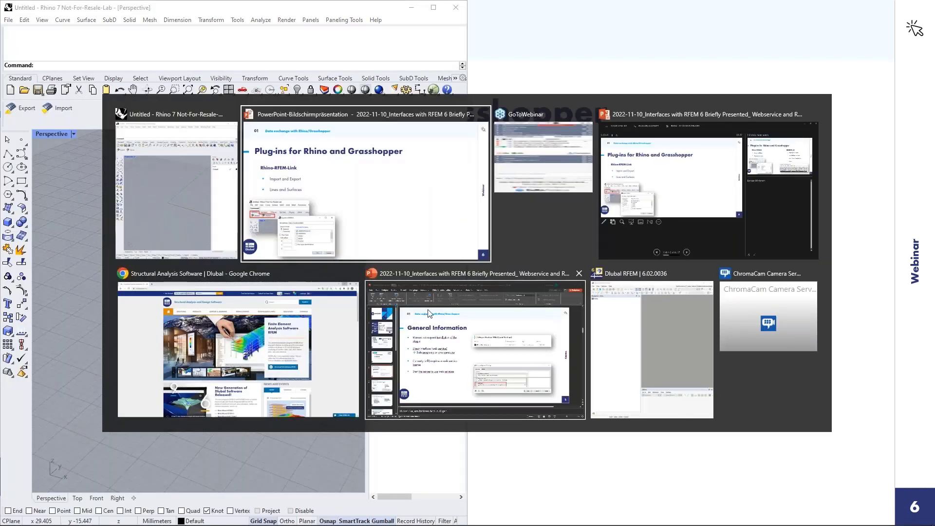
click(626, 327)
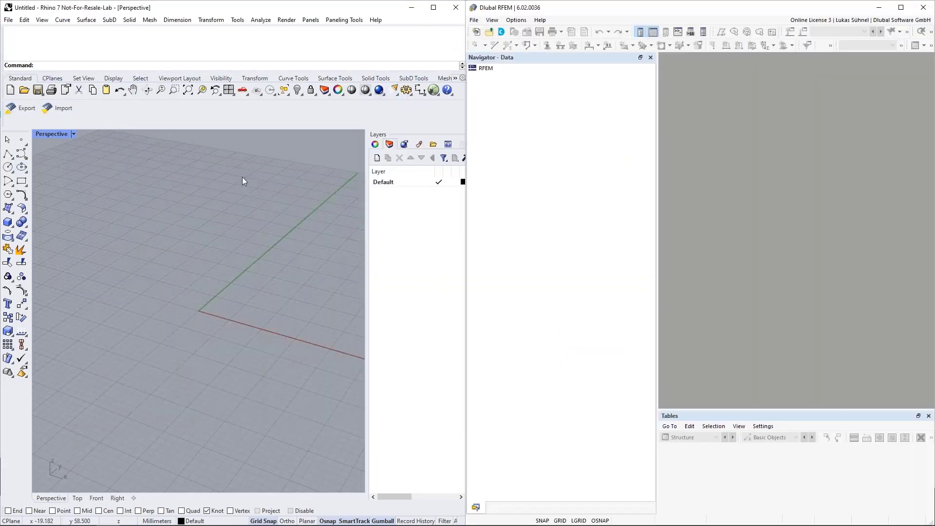
Open the recent file FF-Roof.3dm in Rhino and look over the ring-shaped roof from close up and as a whole
click(8, 21)
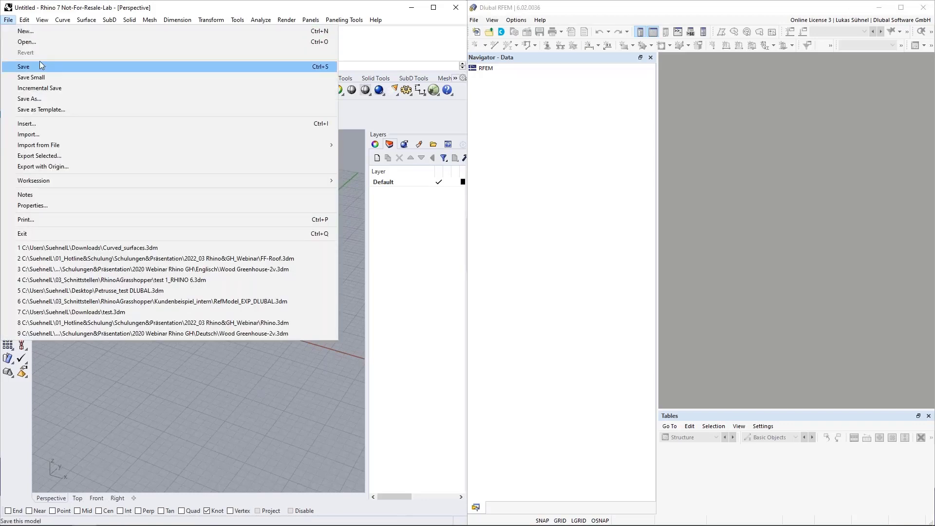
click(94, 259)
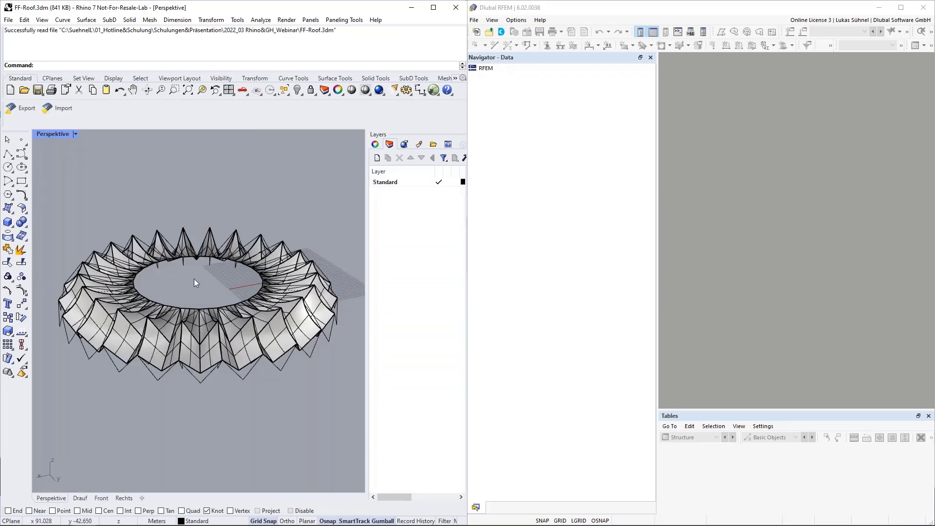
right_drag(196, 281, 164, 299)
scroll(143, 314, up, 2)
scroll(142, 317, up, 2)
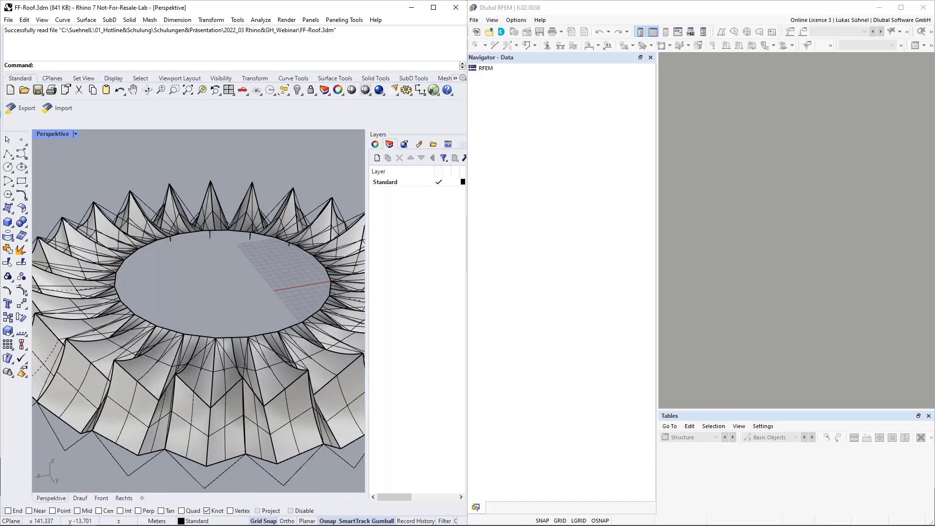
scroll(164, 299, down, 3)
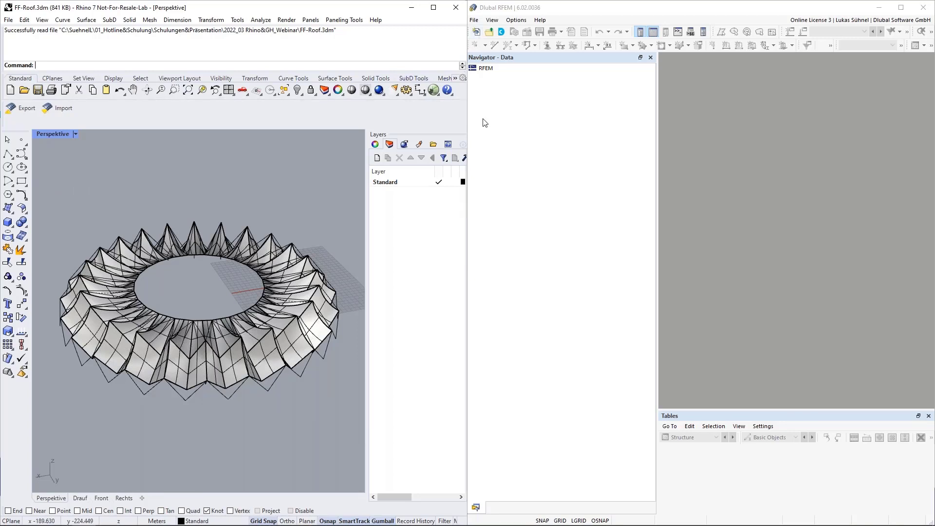
Create a new blank 3D model in RFEM named "Membran roof"
click(478, 33)
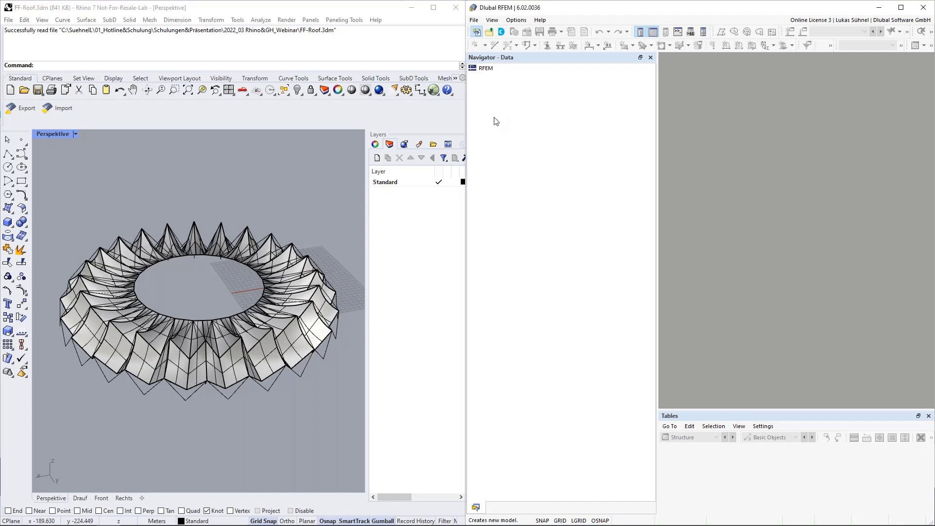
text(M)
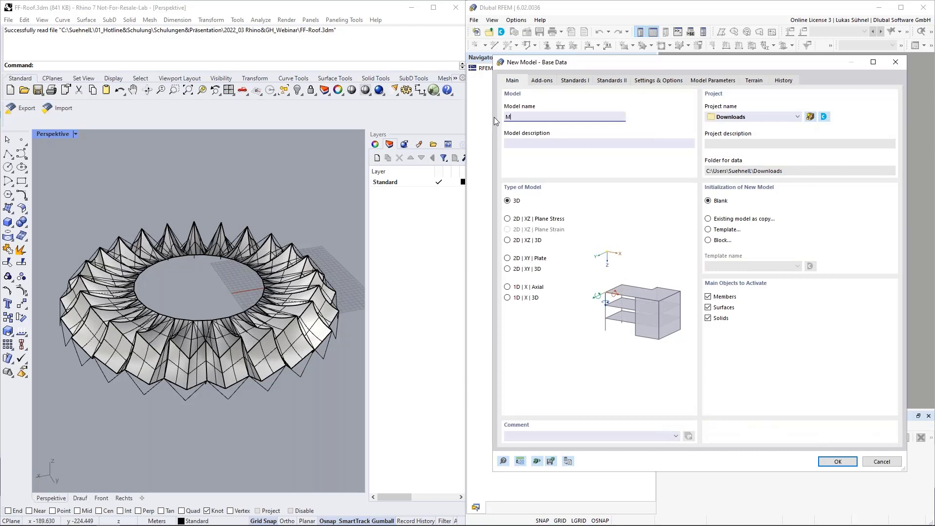
text(embran roof)
click(837, 461)
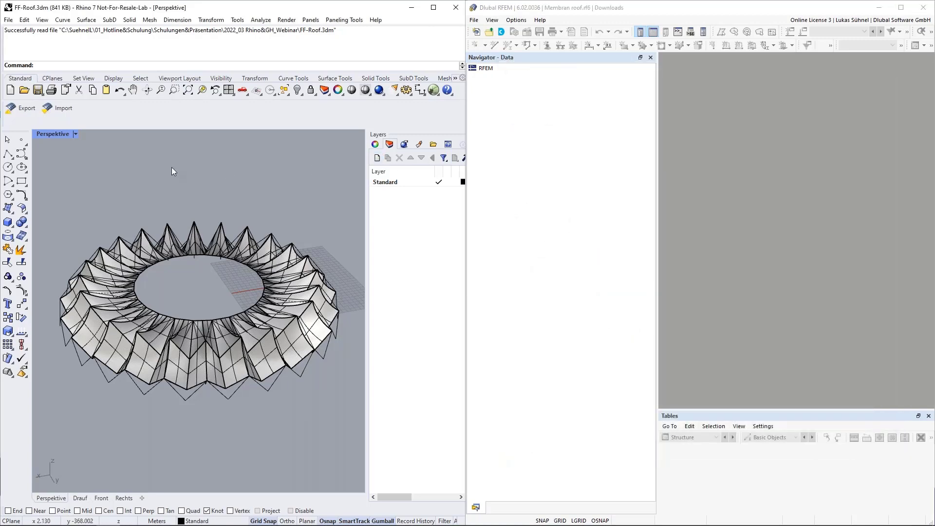
Export the roof from Rhino to RFEM 6 in Append mode with the Z axis flipped and no layer restriction
click(20, 110)
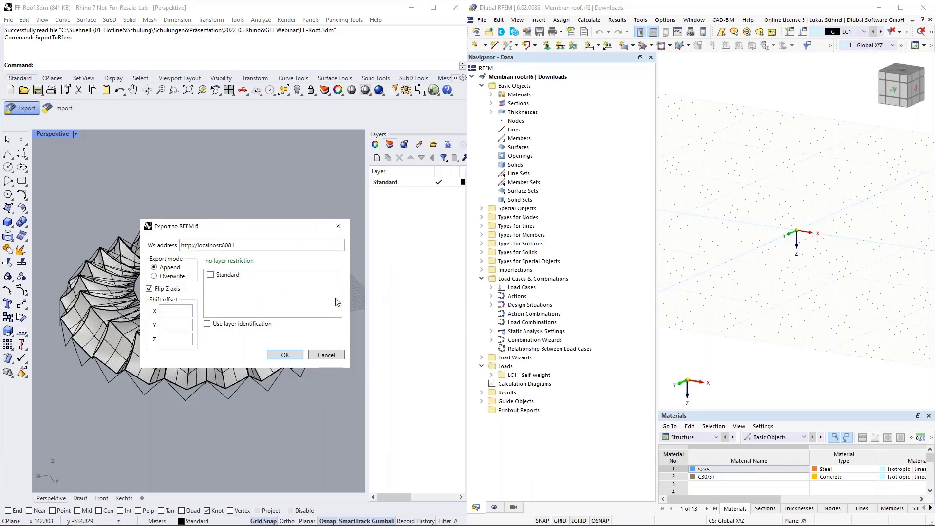
click(154, 267)
click(292, 355)
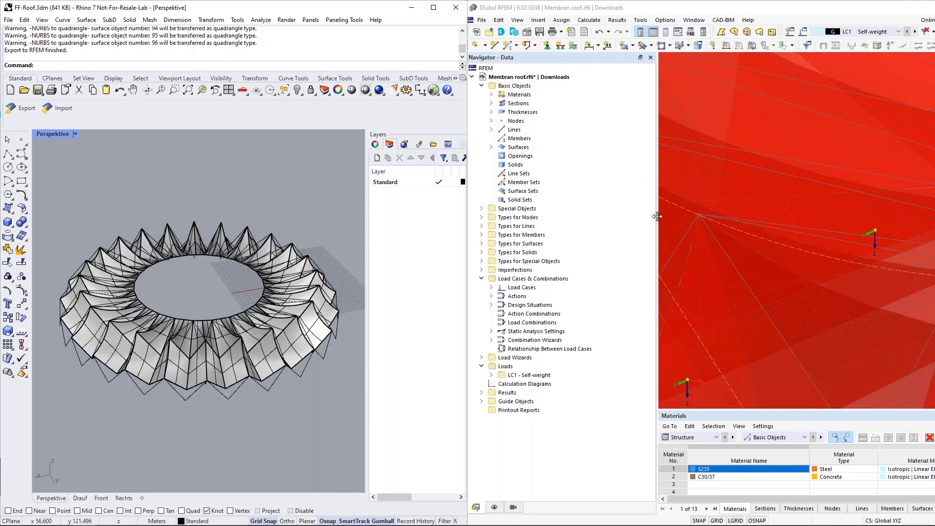
Narrow the RFEM navigator to enlarge the model area and display the exported roof surfaces as opaque solids
drag(657, 216, 597, 216)
scroll(701, 282, down, 5)
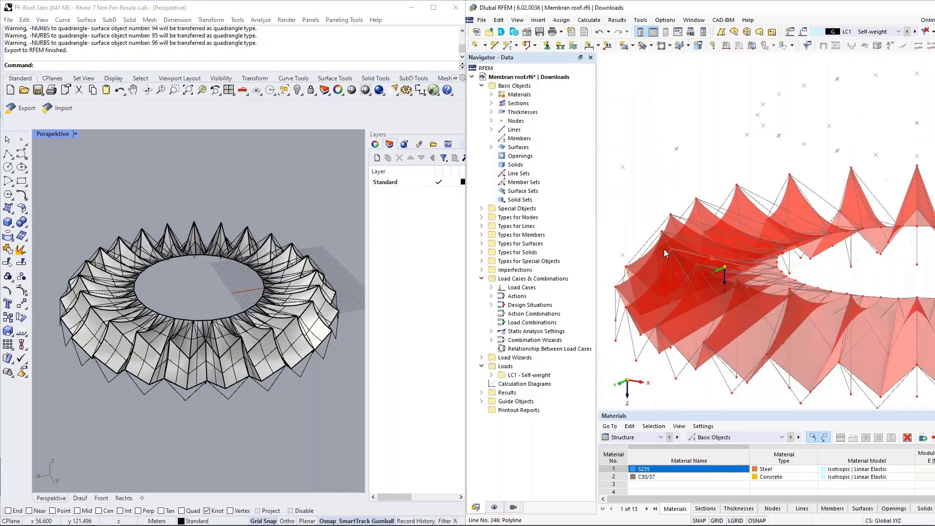
scroll(648, 245, down, 4)
middle_drag(730, 270, 786, 295)
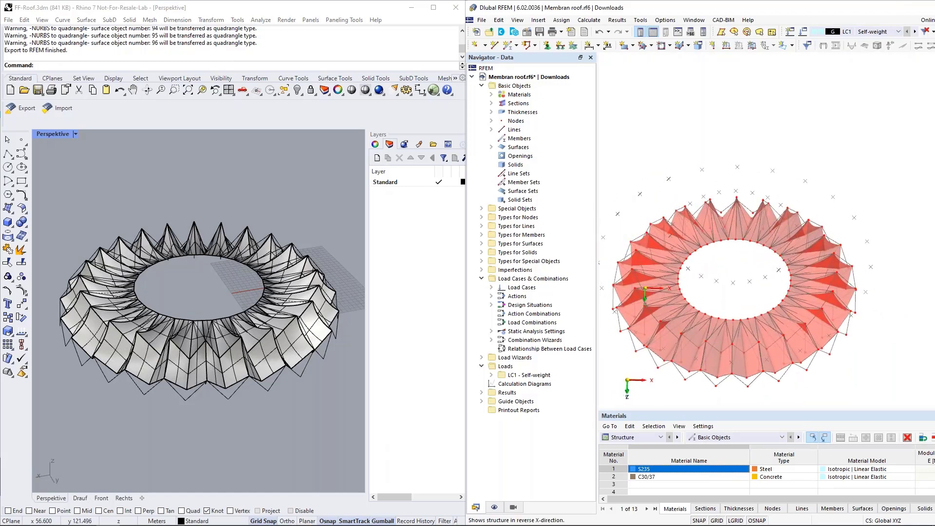
click(933, 46)
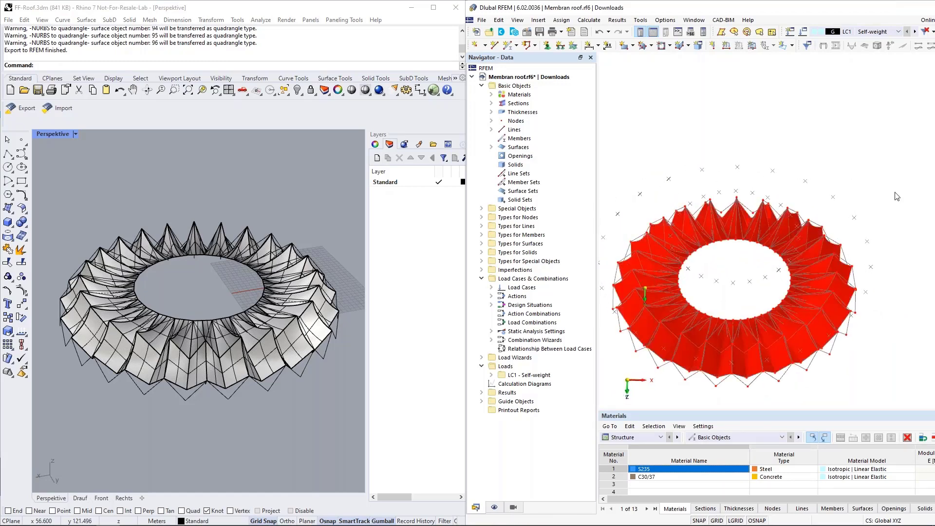
ctrl+middle_drag(761, 388, 763, 314)
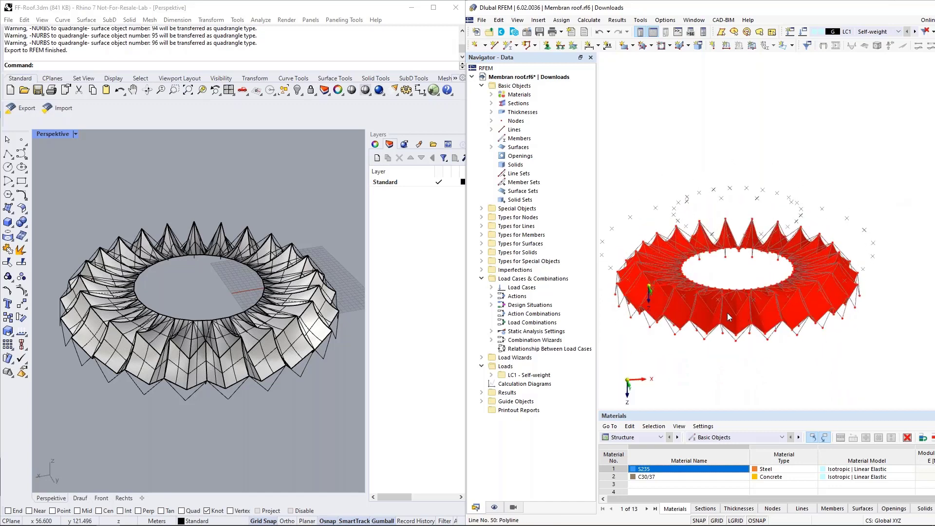
Examine the properties of a quadrangle surface at the front of the RFEM roof, then check its outer edge lines
scroll(701, 323, up, 5)
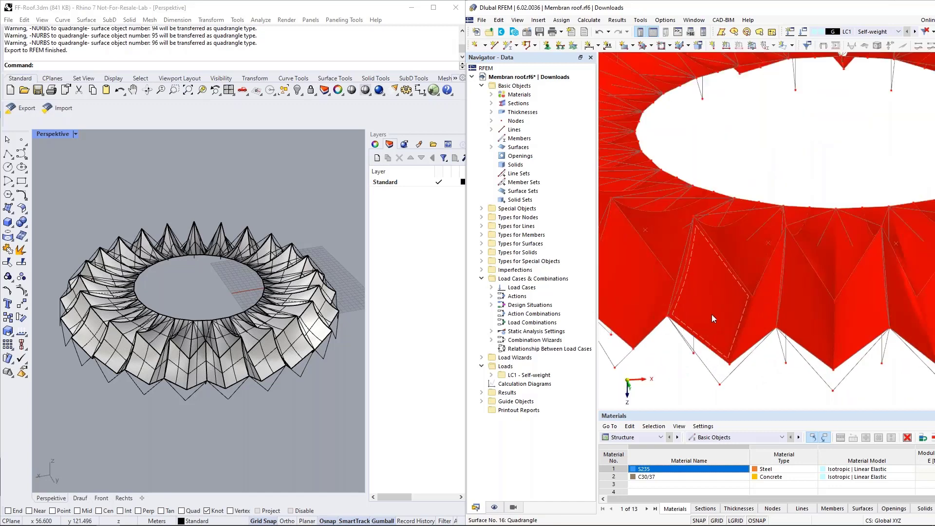
click(712, 315)
double_click(715, 340)
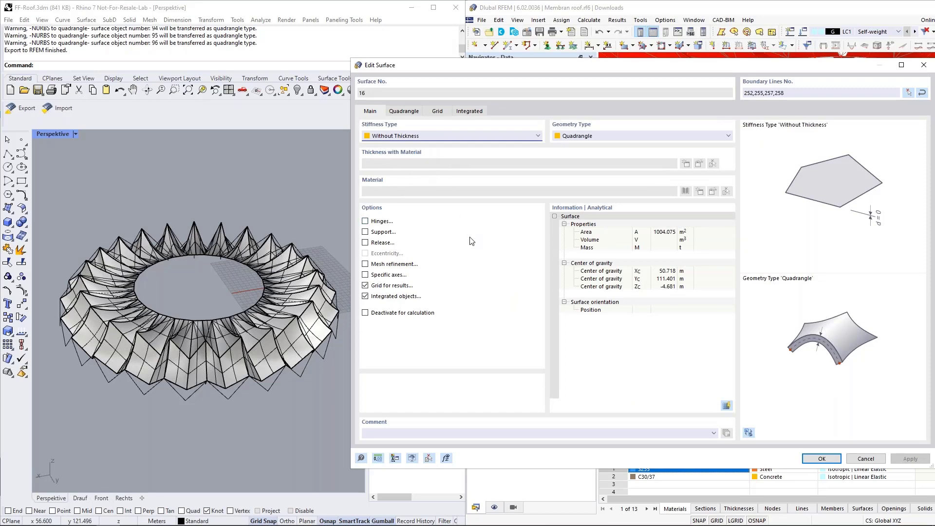
click(867, 459)
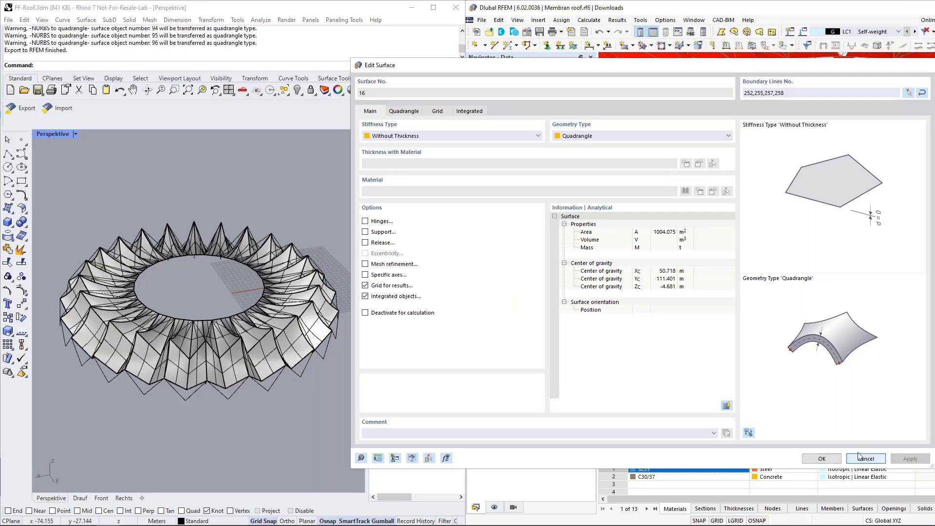
ctrl+middle_drag(718, 244, 767, 262)
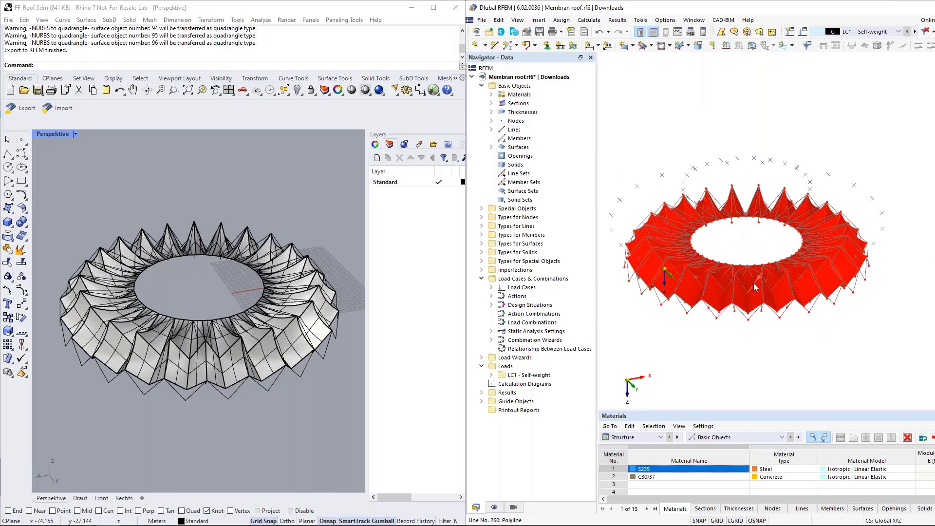
scroll(721, 307, up, 5)
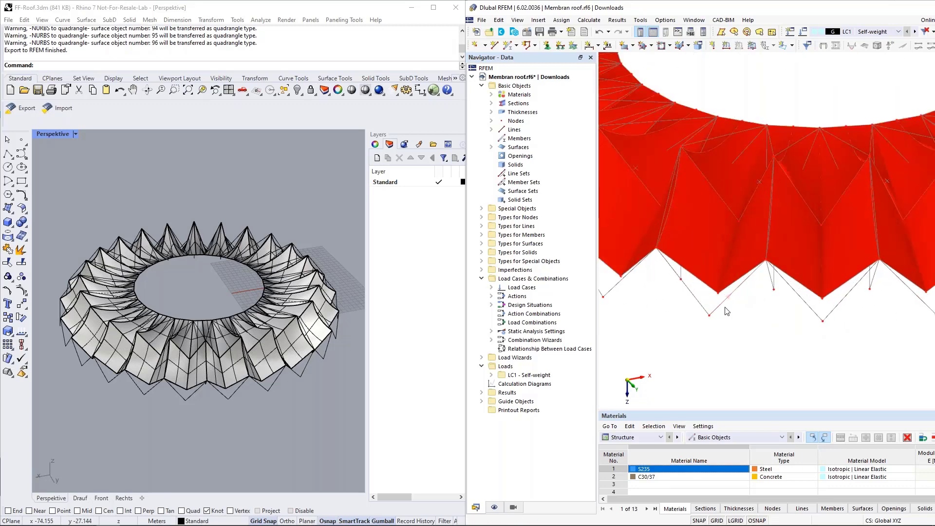
scroll(722, 308, down, 5)
scroll(747, 352, down, 3)
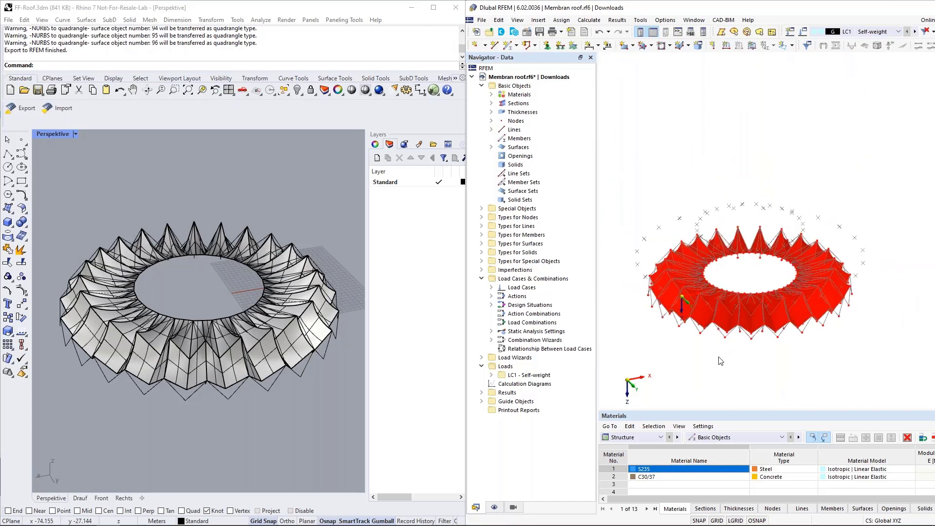
middle_drag(722, 371, 717, 357)
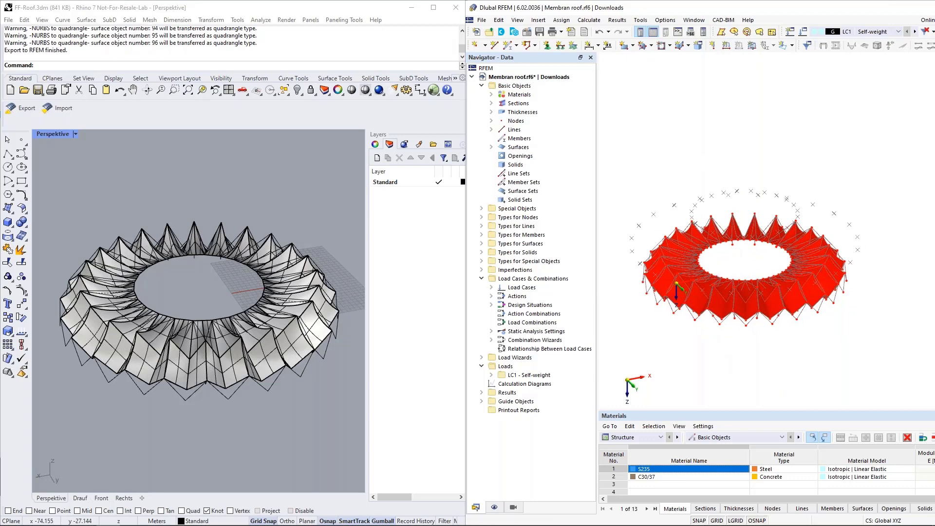
Close the Membran roof model in RFEM and open the recent model Stadion.rf6
key(ctrl+F4)
click(819, 312)
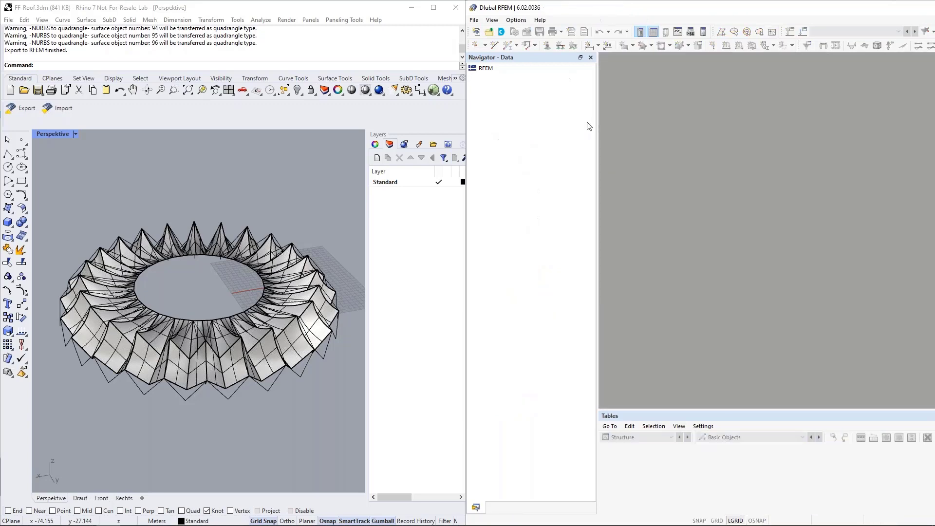
click(474, 20)
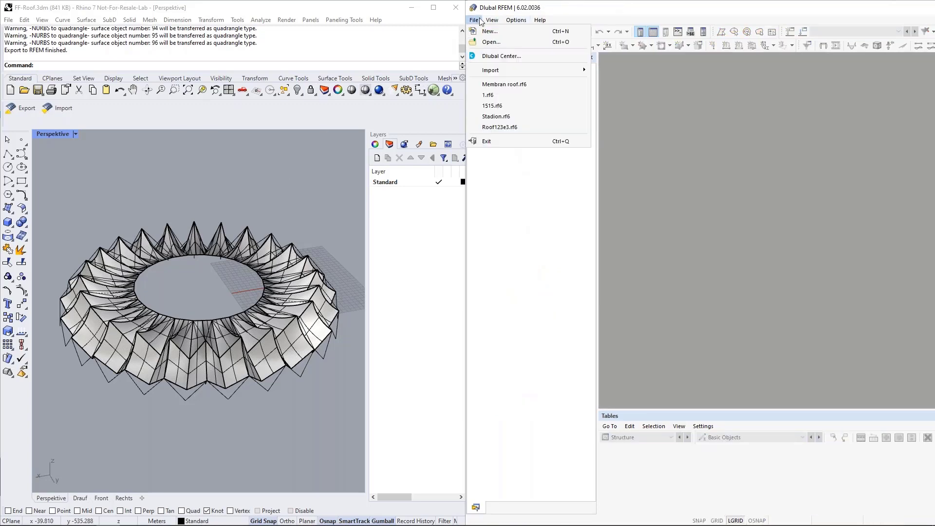
click(497, 117)
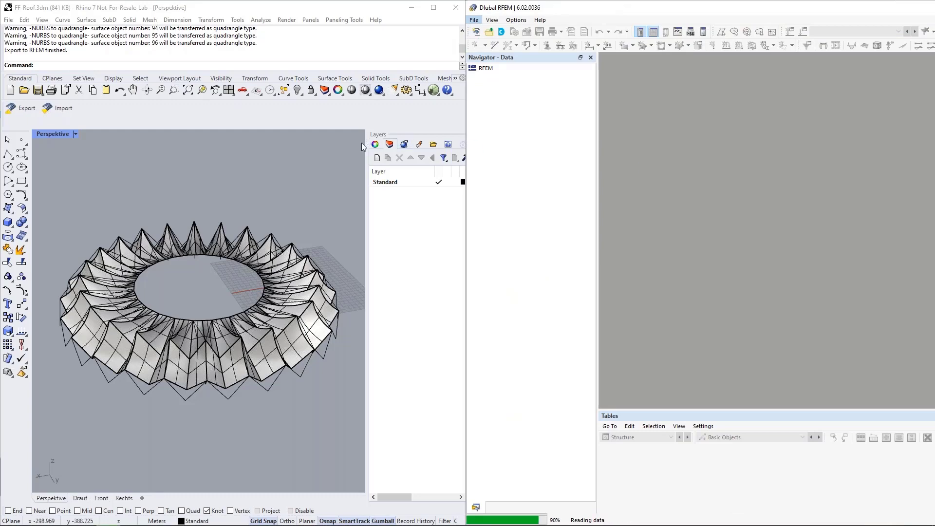
Delete all roof curves and surfaces in Rhino, and look over the stadium structure in RFEM
drag(130, 190, 309, 320)
key(Delete)
scroll(287, 235, up, 5)
click(674, 276)
scroll(674, 275, down, 2)
ctrl+middle_drag(643, 269, 758, 268)
scroll(757, 268, up, 4)
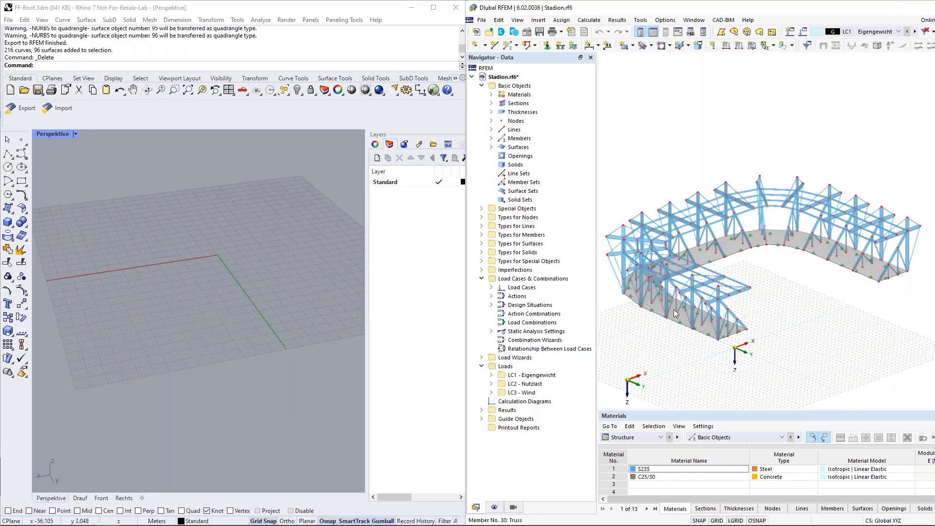
Import the stadium model from RFEM 6 into Rhino on the specific layer Standard, with the Z axis flipped
click(296, 238)
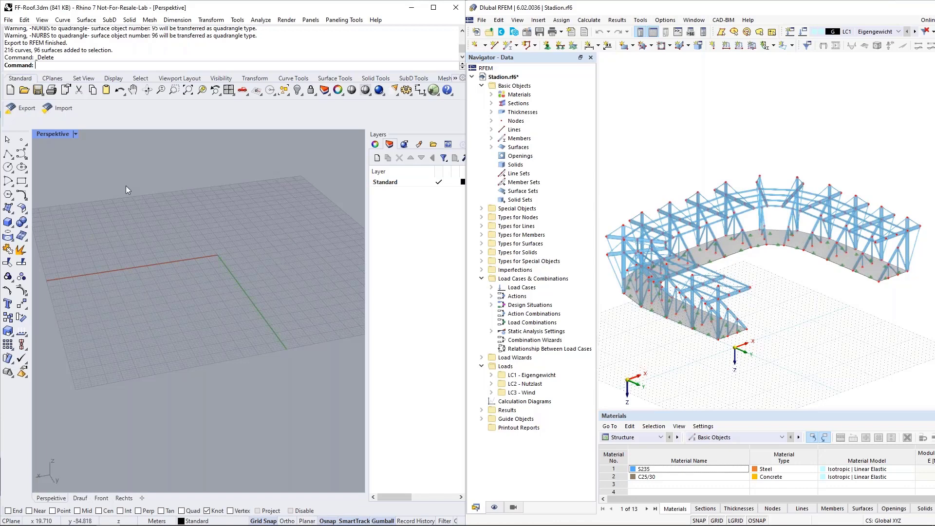
click(62, 110)
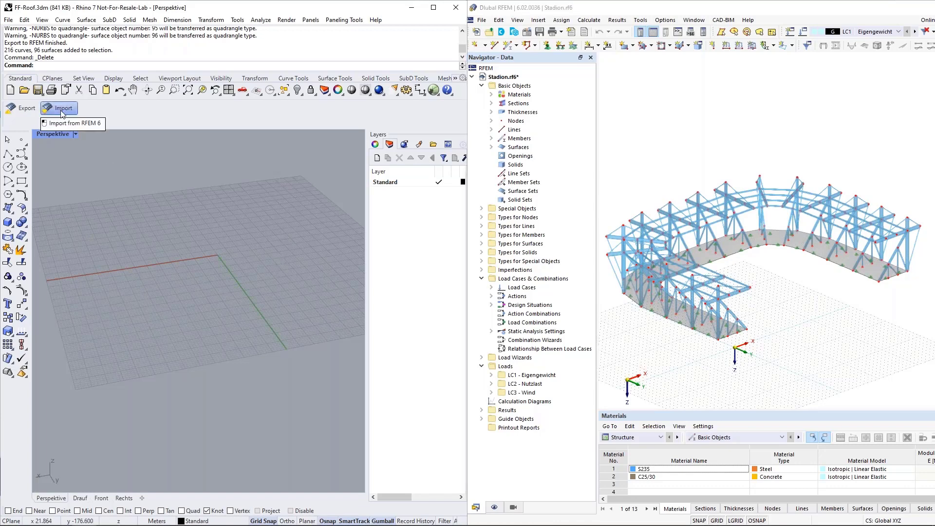
drag(330, 254, 282, 226)
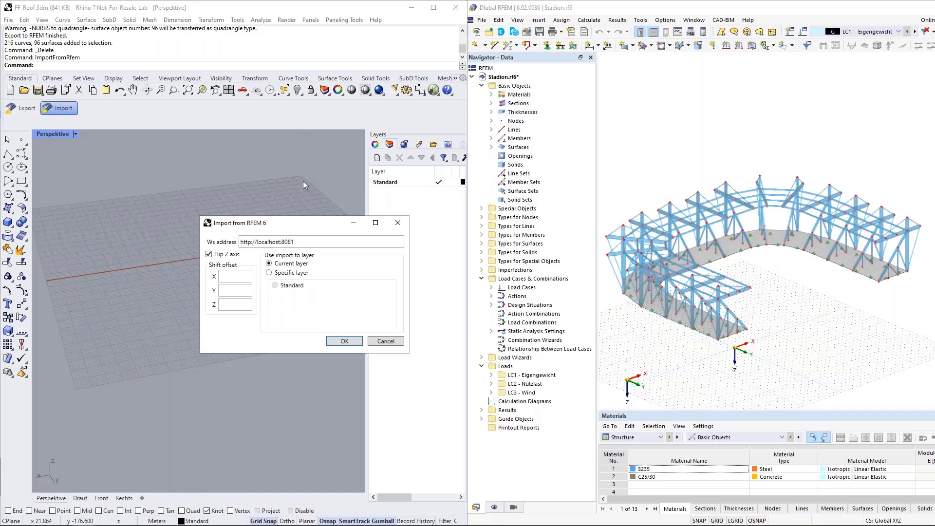
click(270, 274)
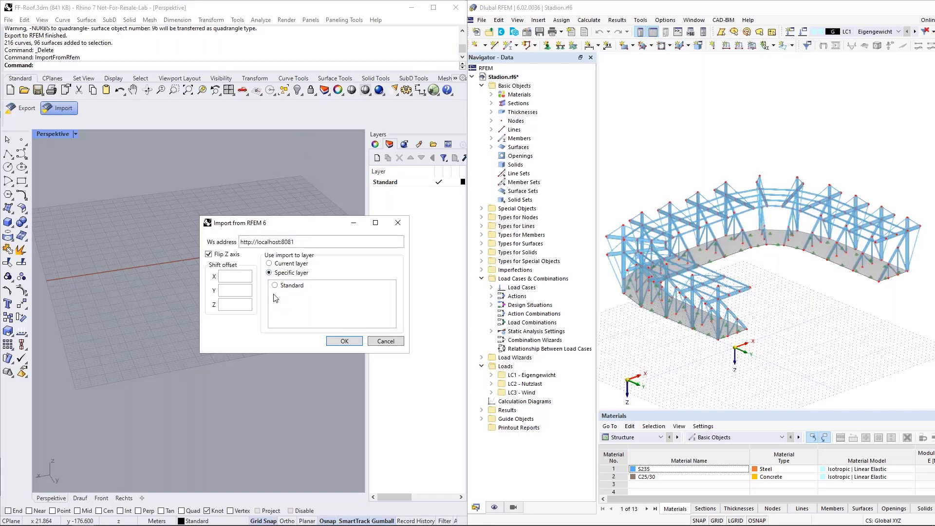
click(275, 285)
click(345, 341)
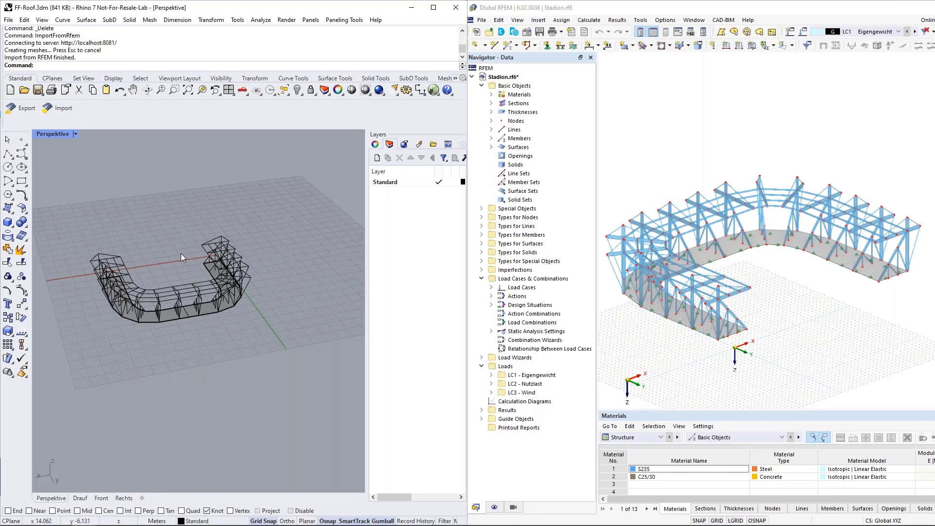
Select the imported stadium's base surface in Rhino to compare it with the RFEM model
right_drag(146, 278, 231, 275)
scroll(231, 275, up, 5)
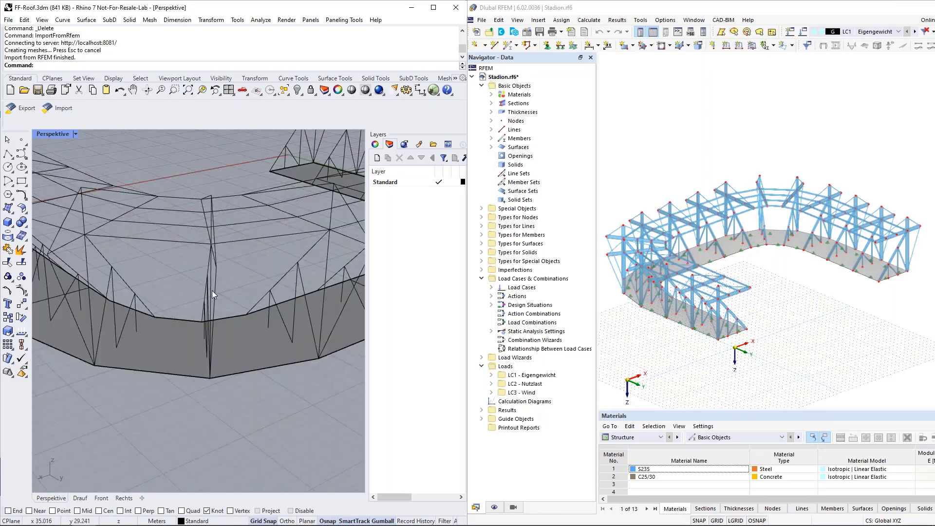
click(238, 323)
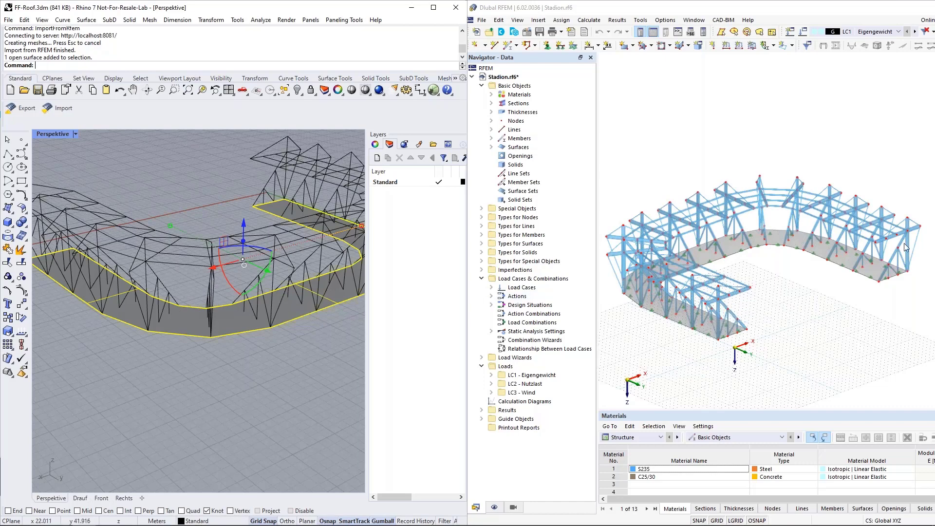
Compare the imported stadium geometry in Rhino with the member structure in RFEM, and clear the base surface selection
scroll(862, 254, up, 5)
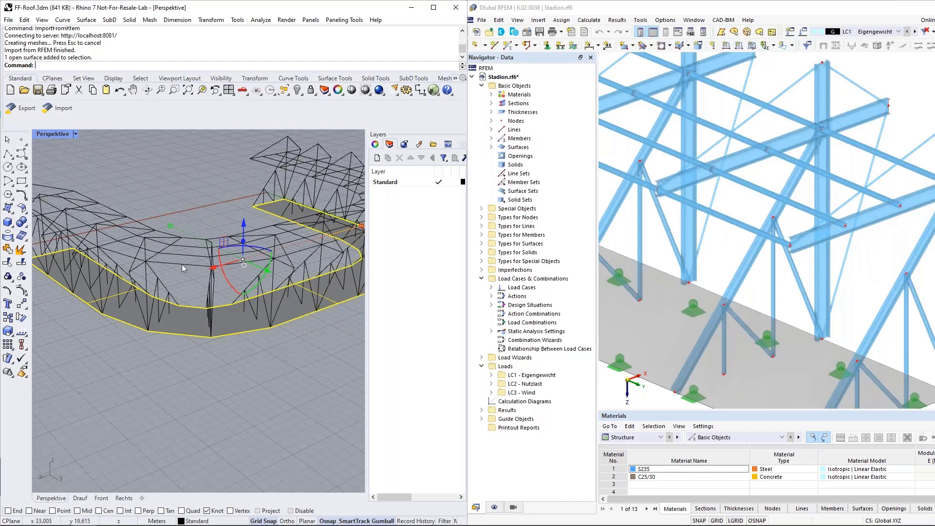
click(164, 276)
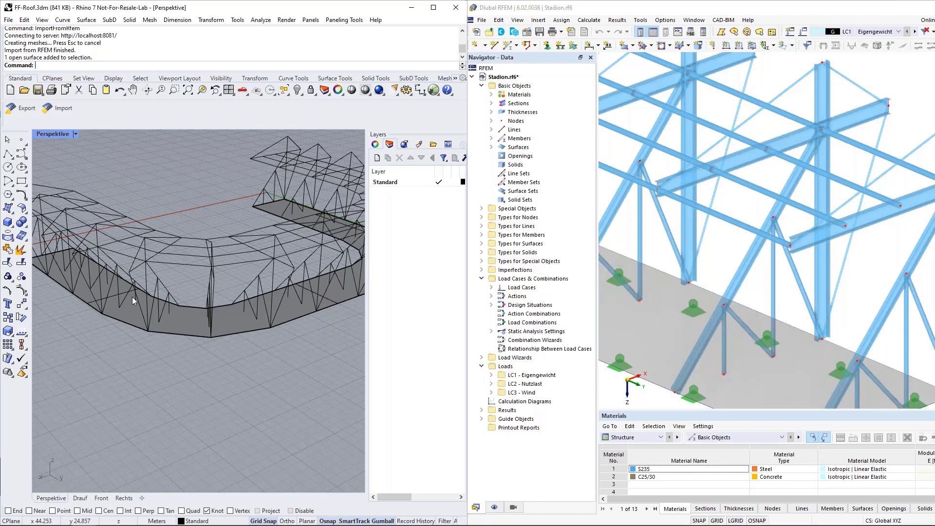
scroll(133, 297, down, 2)
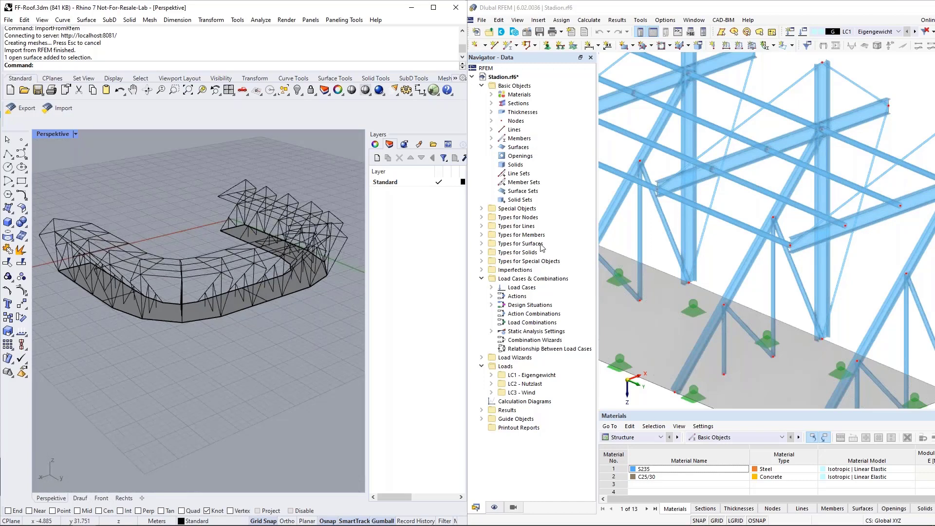
scroll(663, 275, down, 4)
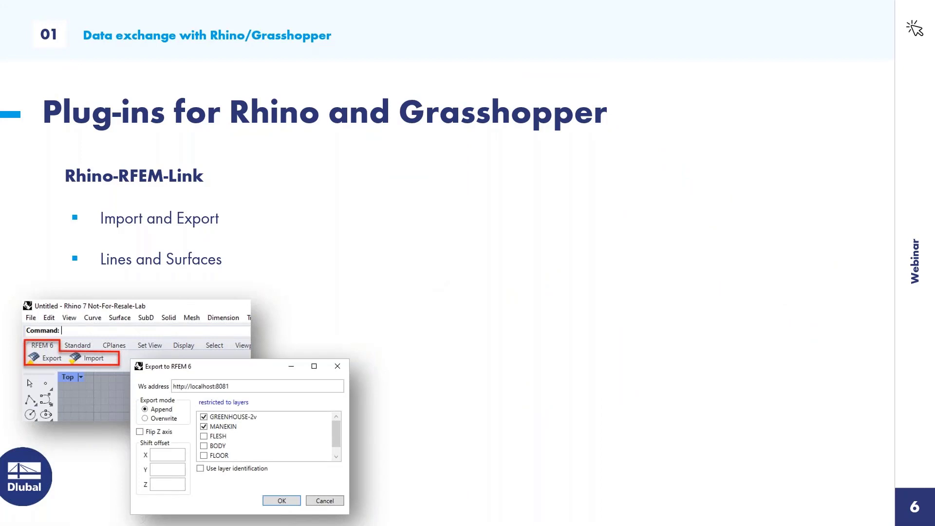
key(Right)
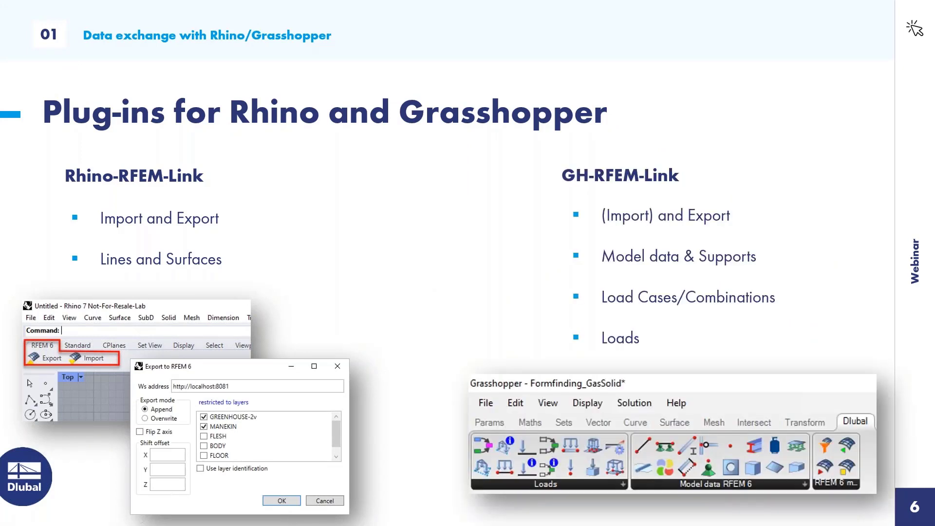
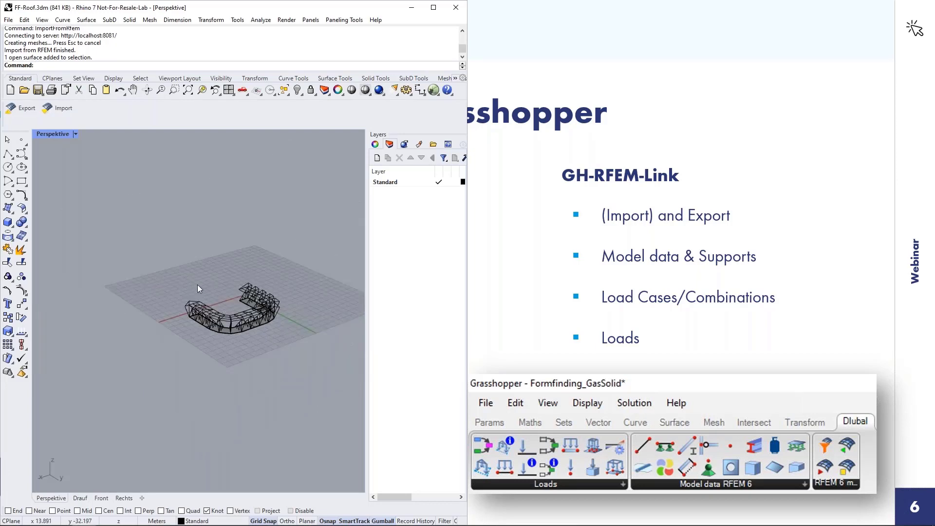
Delete all imported stadium curves and the base surface from the Rhino model
drag(161, 268, 321, 361)
key(Delete)
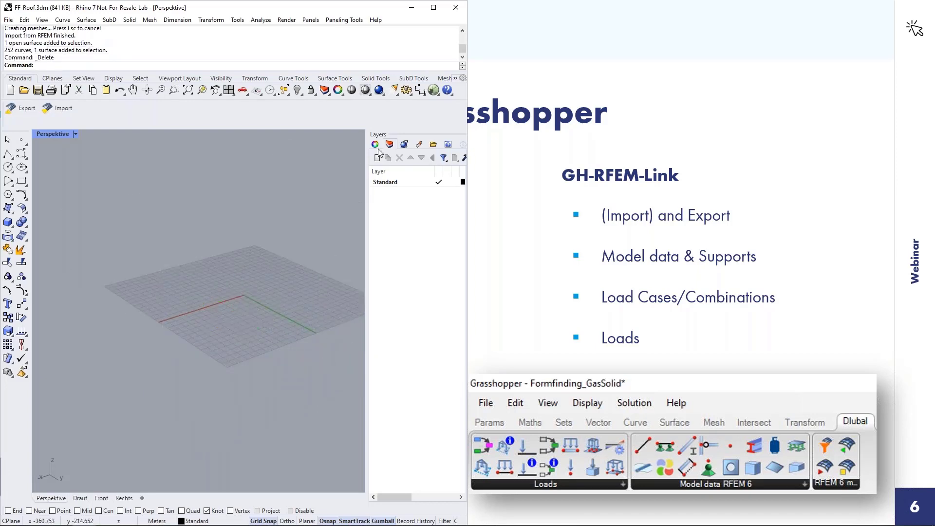
Start Grasshopper from Rhino and open the most recent Büro definition
click(433, 90)
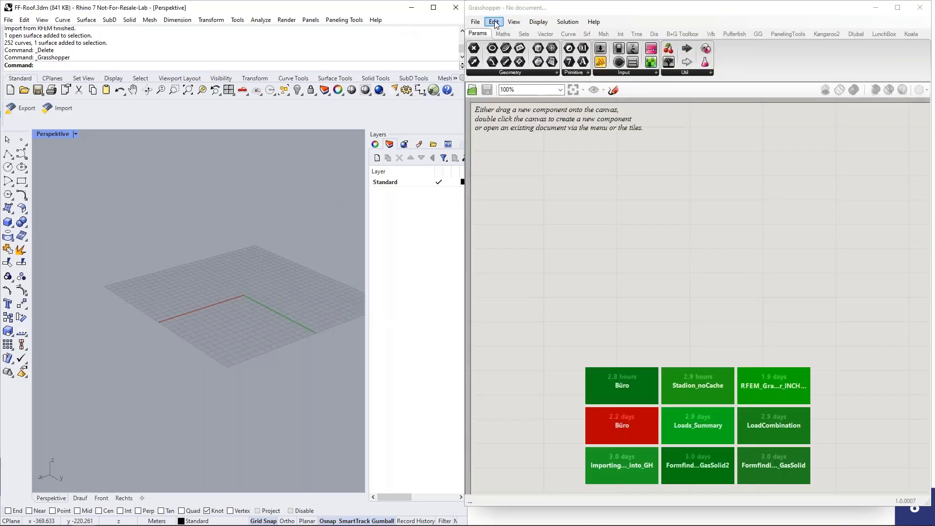
click(604, 382)
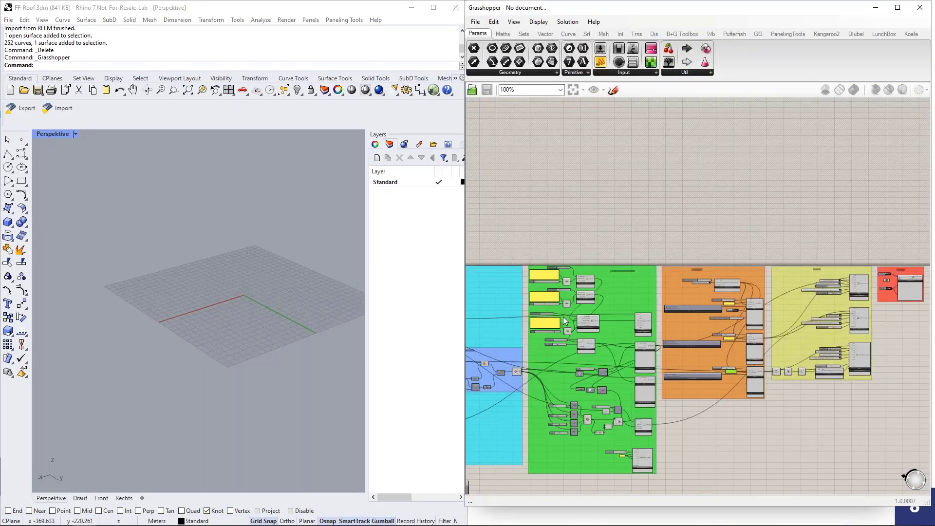
scroll(585, 378, up, 1)
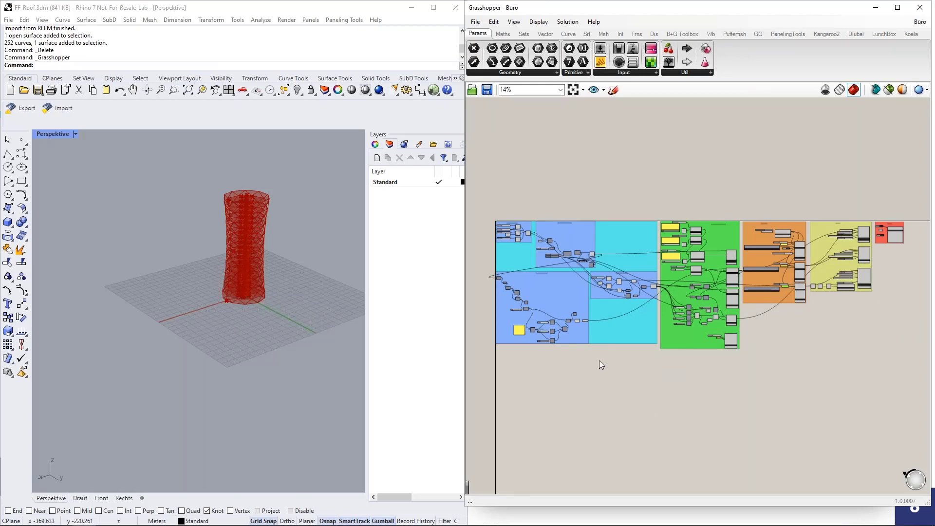
Examine the previewed office tower in the Rhino perspective view, including its central core, floor slabs and diagonal facade members
click(267, 213)
scroll(269, 224, up, 5)
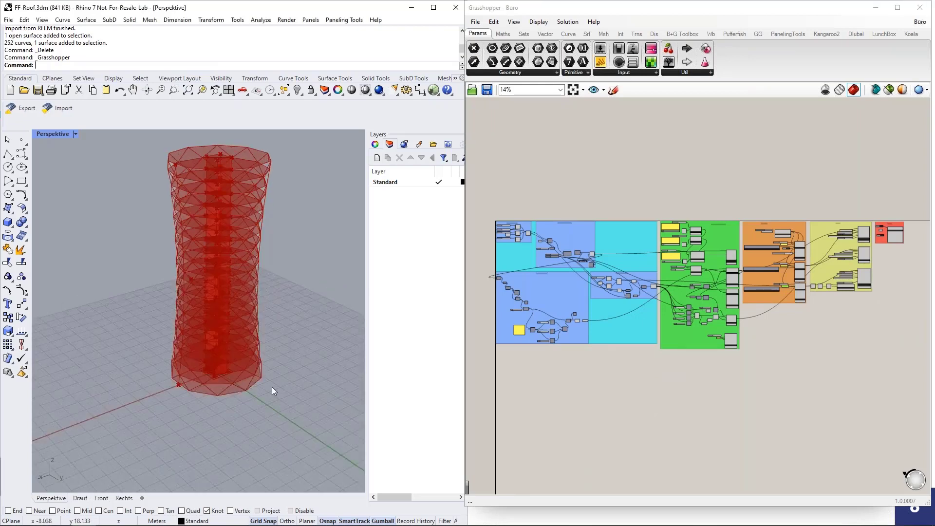
scroll(272, 387, down, 5)
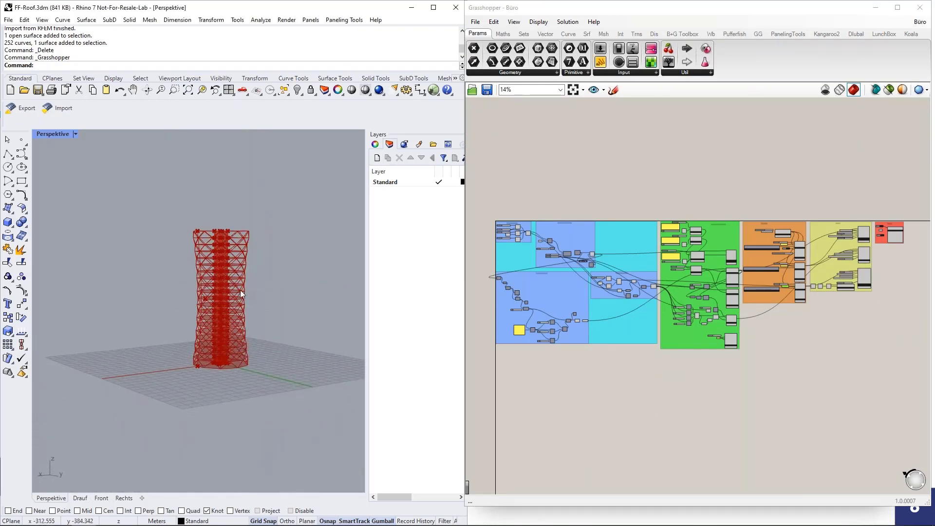
scroll(241, 291, up, 4)
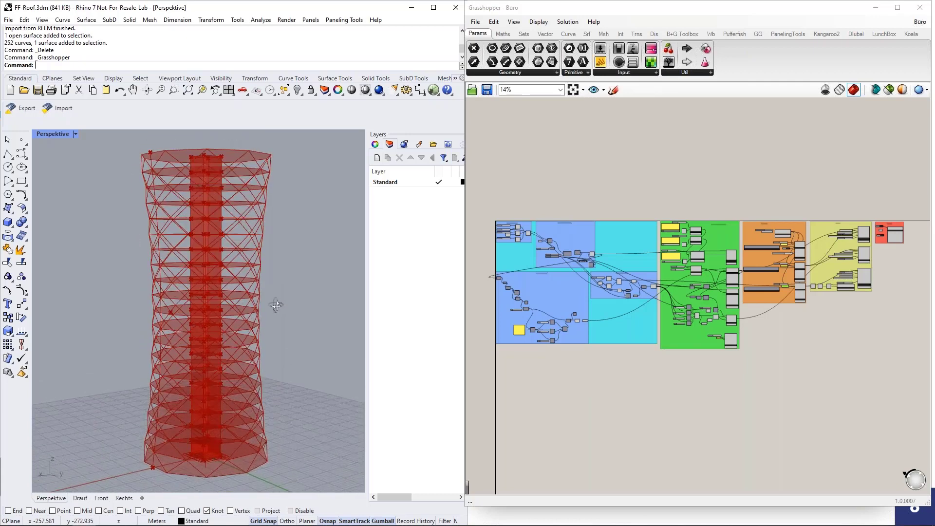
scroll(232, 291, down, 2)
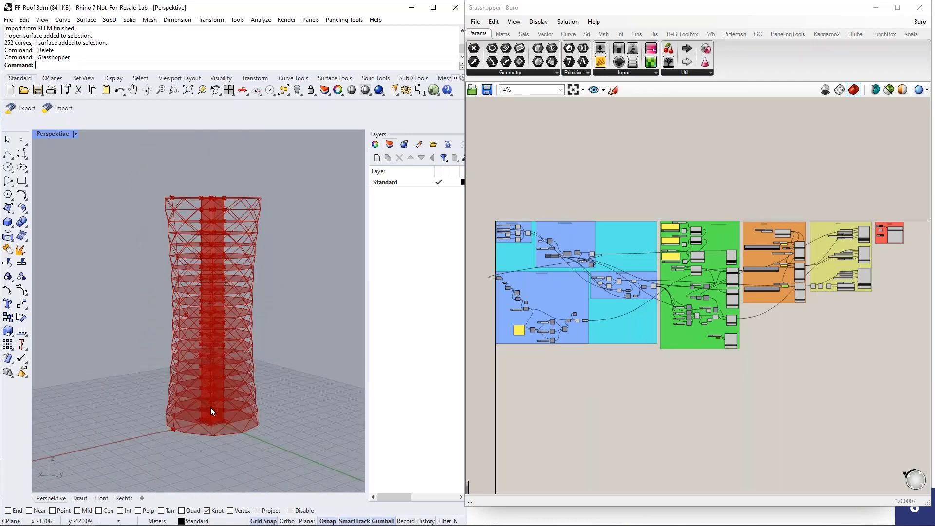
scroll(210, 407, up, 5)
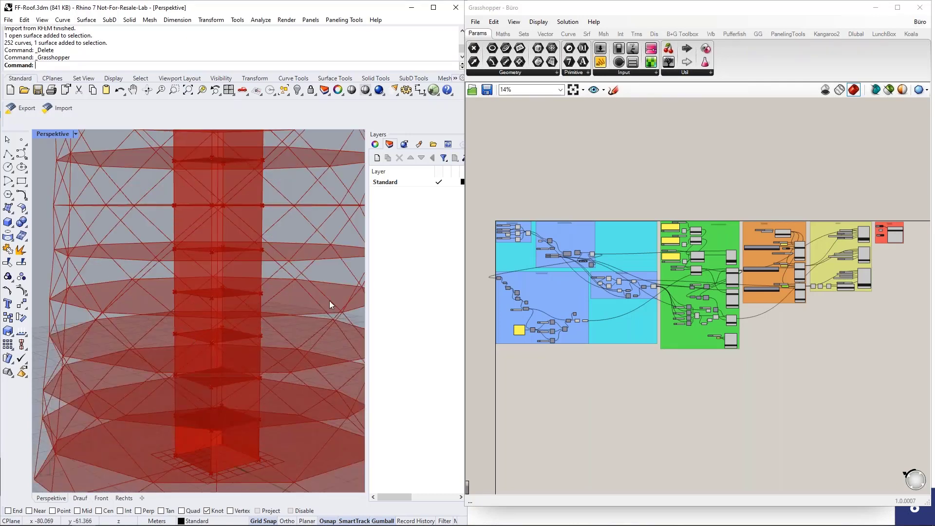
scroll(167, 398, down, 5)
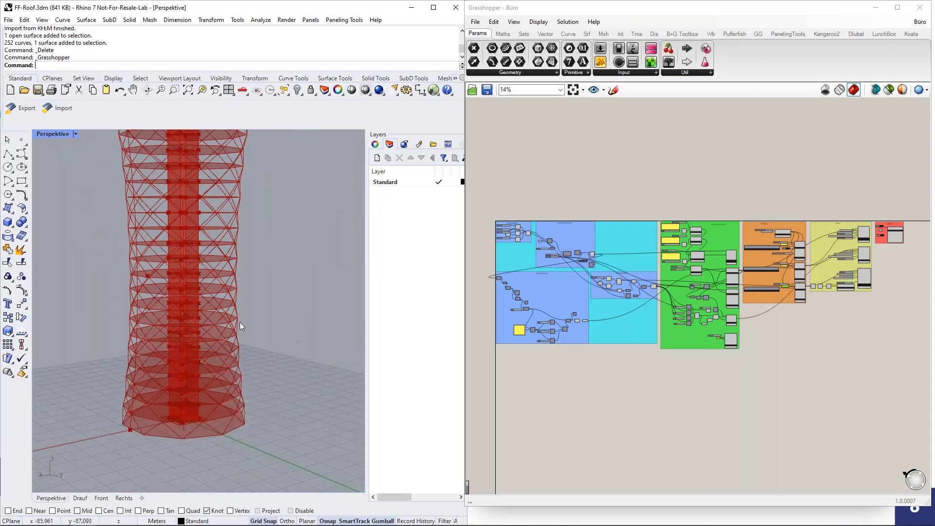
right_drag(239, 323, 218, 278)
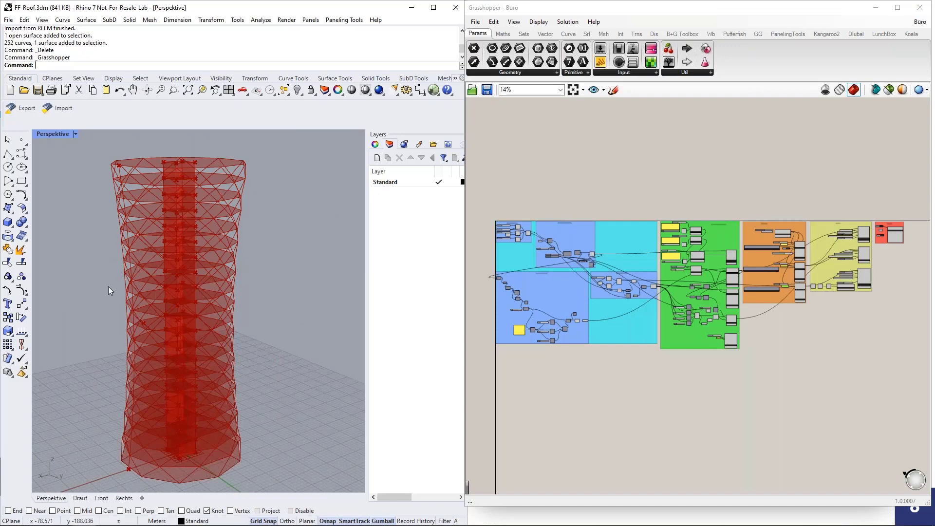
Examine the Dlubal Model Data group in the Grasshopper definition, including its material, section, thickness, member and surface components
click(611, 242)
scroll(612, 267, up, 1)
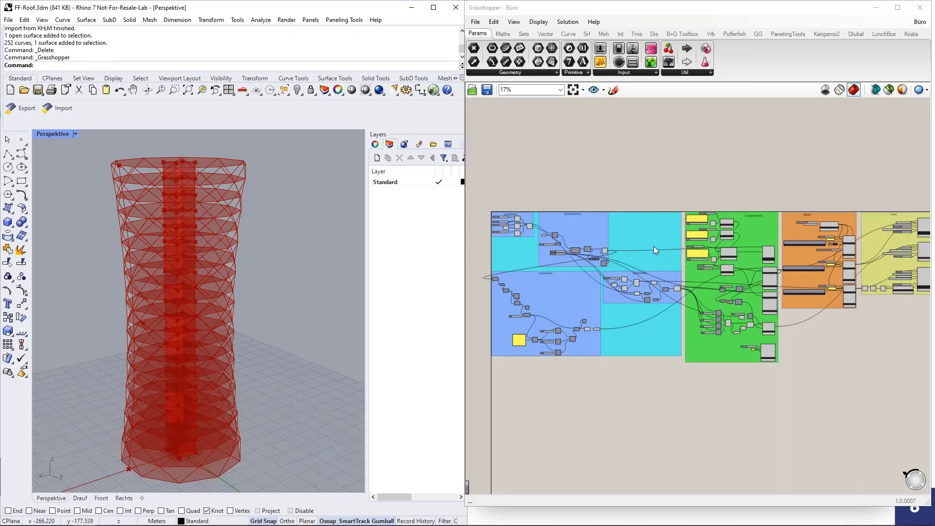
scroll(557, 356, down, 1)
scroll(779, 334, up, 4)
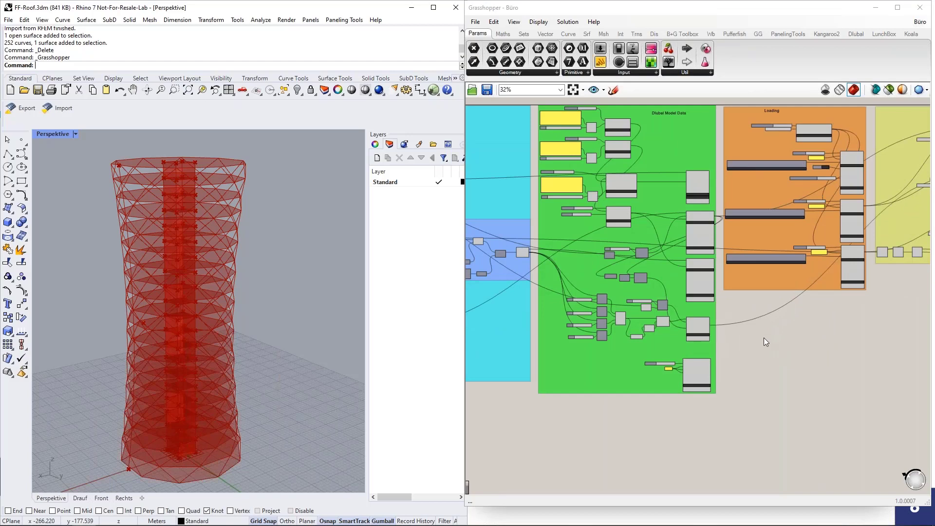
right_drag(764, 337, 742, 390)
scroll(517, 243, up, 2)
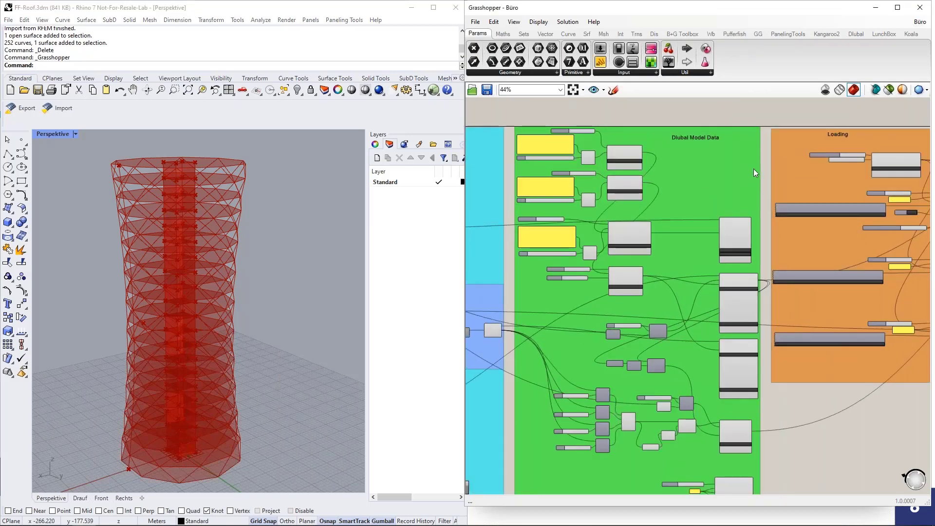
scroll(685, 183, up, 2)
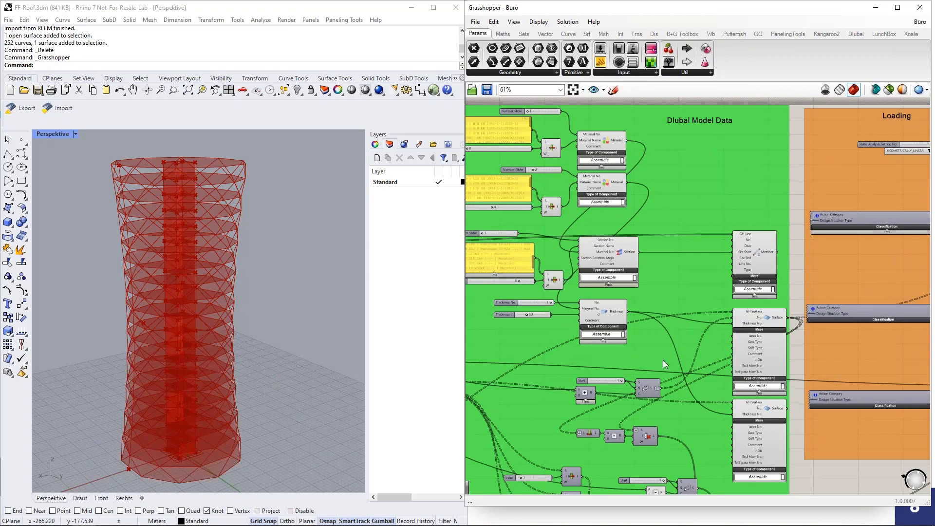
mouse_move(540, 315)
scroll(571, 287, down, 4)
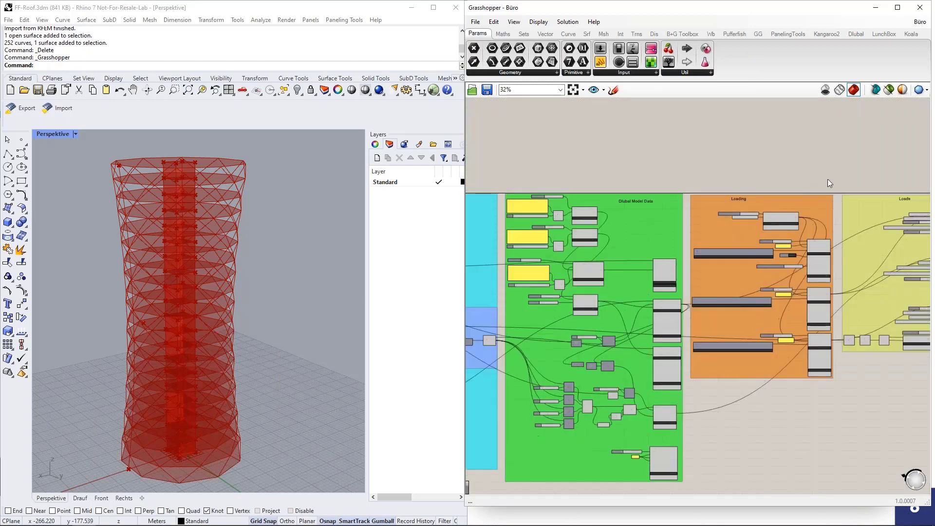
Examine the Loading, Loads and Export groups, from the load case components through the surface, opening and polygon loads to RFEM Export
right_drag(828, 179, 676, 178)
scroll(620, 198, up, 3)
scroll(620, 199, up, 1)
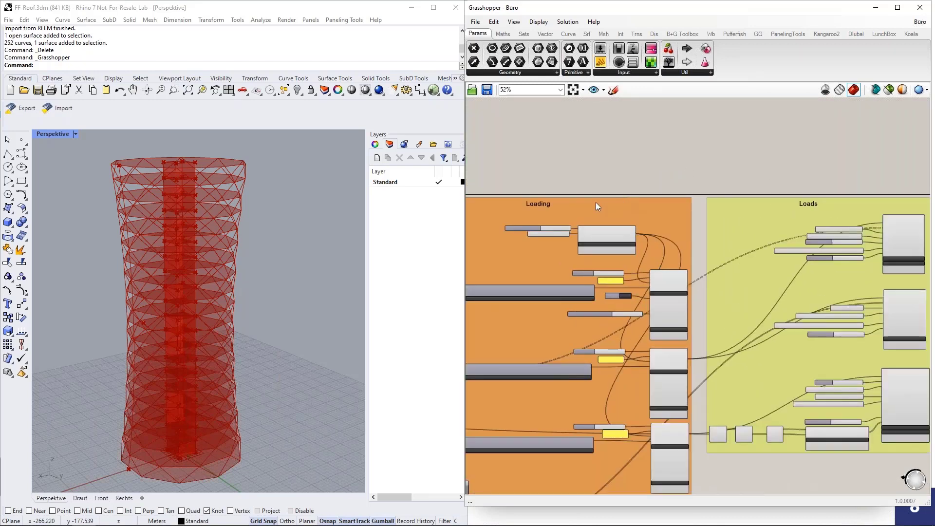
click(670, 279)
scroll(672, 307, up, 2)
scroll(674, 297, down, 2)
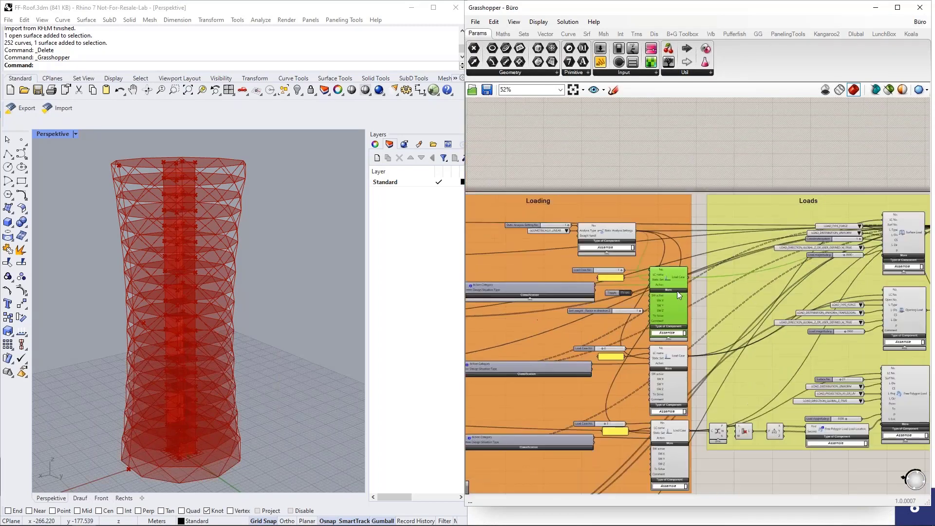
right_drag(824, 153, 680, 153)
scroll(718, 236, up, 3)
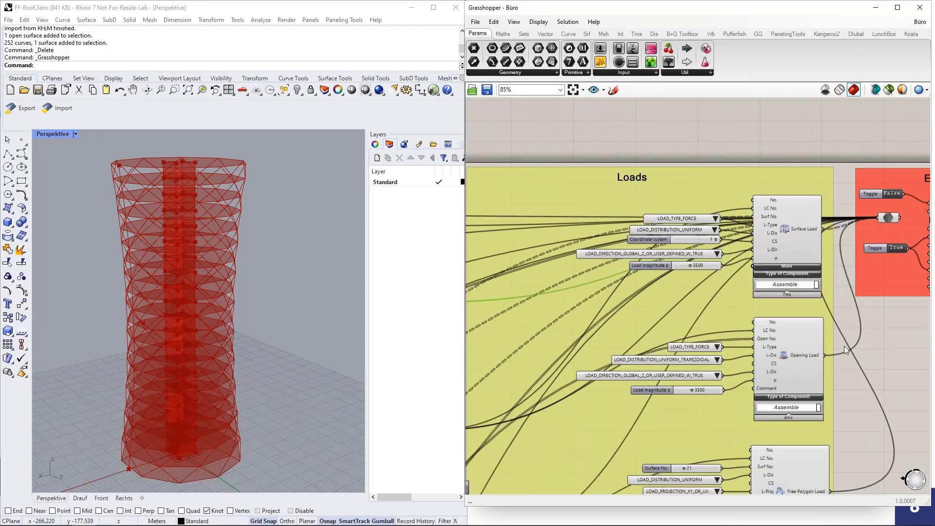
right_drag(844, 346, 830, 286)
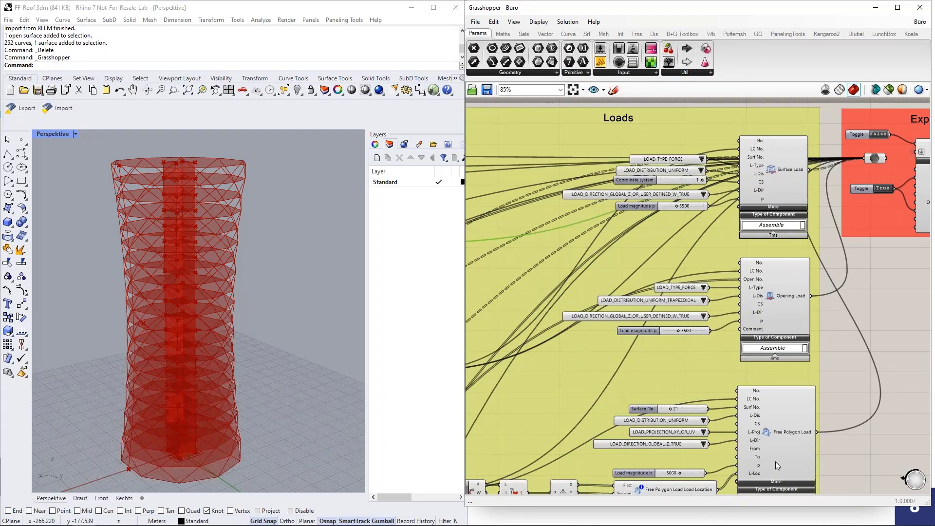
right_drag(898, 285, 572, 285)
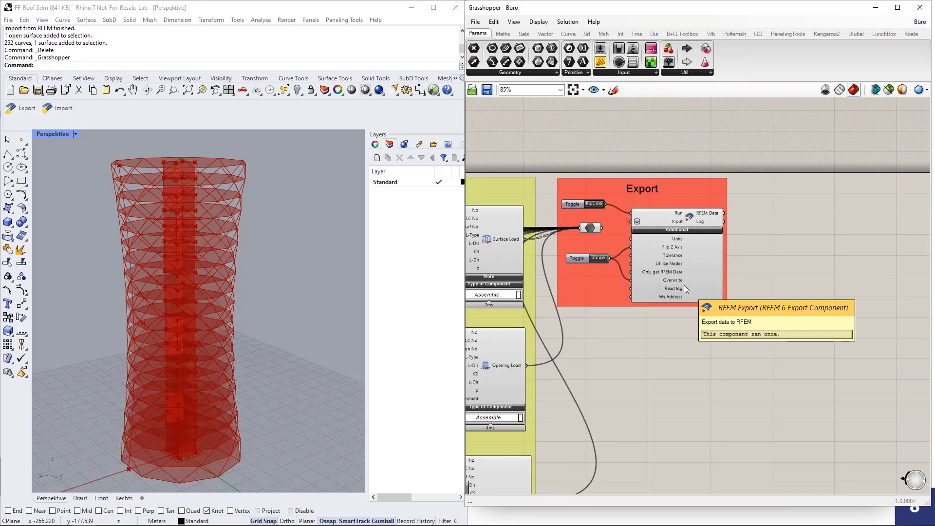
Review the whole Büro definition at overview scale, from the blue geometry groups through to the export group
scroll(840, 271, down, 8)
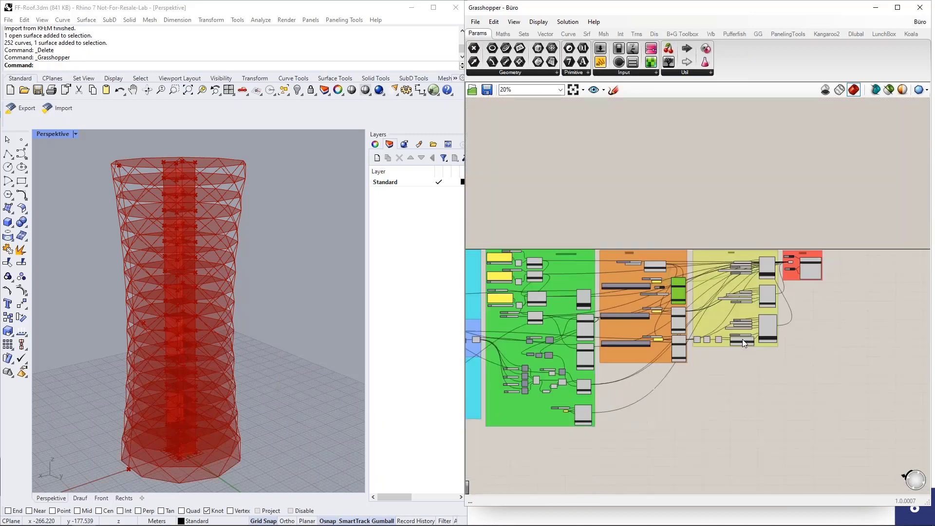
right_drag(646, 371, 832, 355)
scroll(588, 381, down, 1)
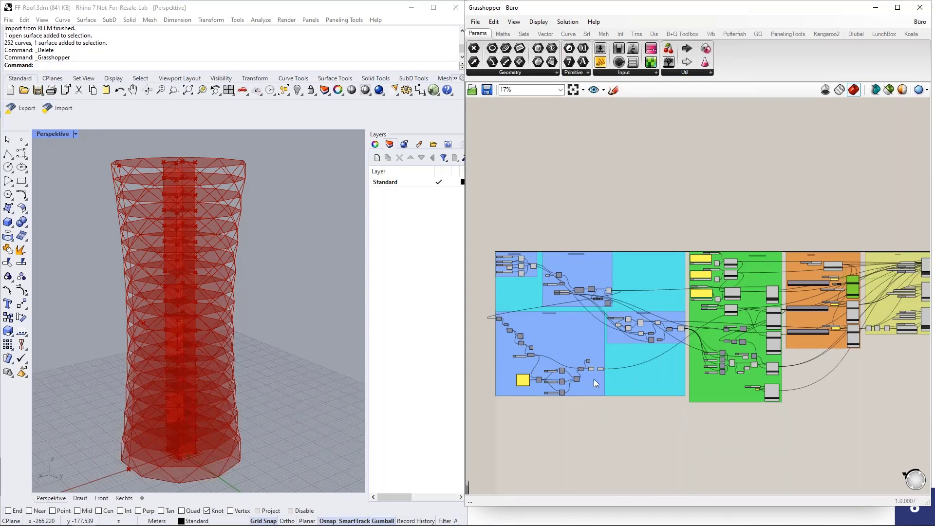
right_drag(679, 403, 655, 383)
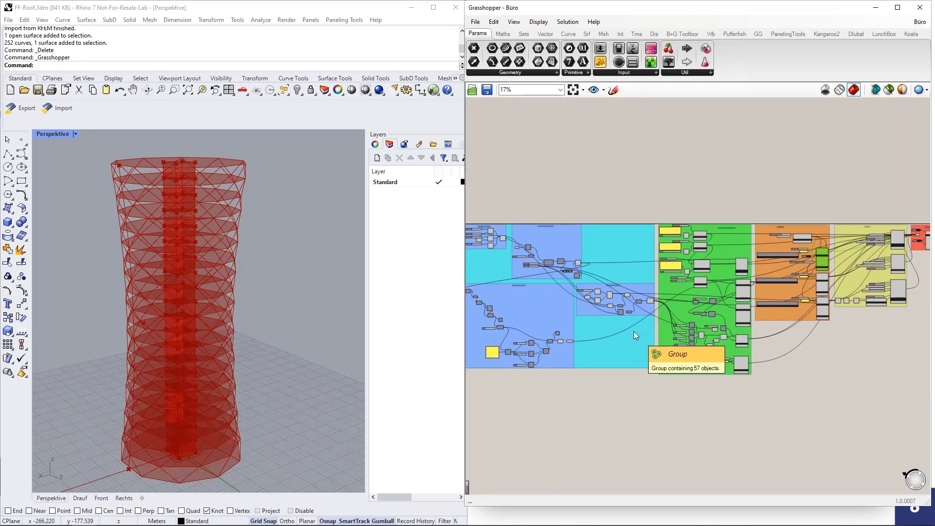
scroll(648, 390, down, 1)
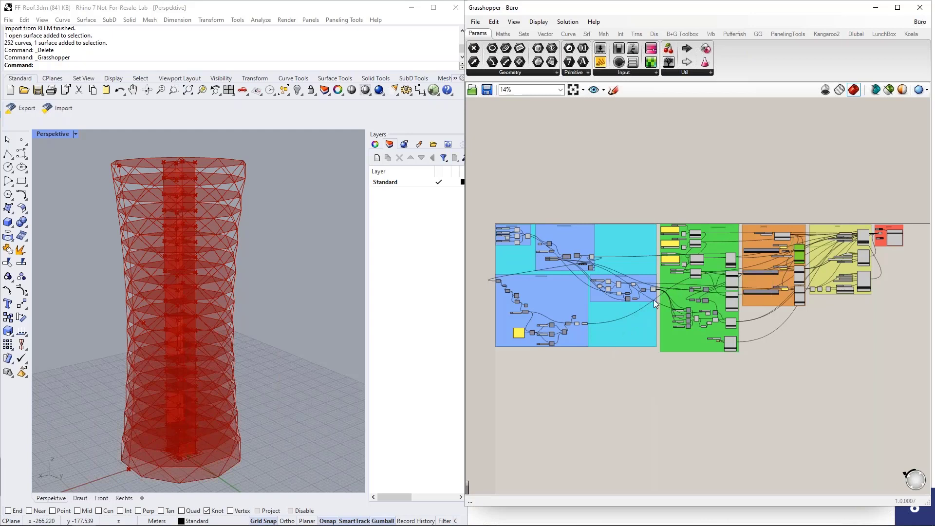
Switch to Chrome and open the Webinars page from the News & Events section of the Dlubal website
click(393, 309)
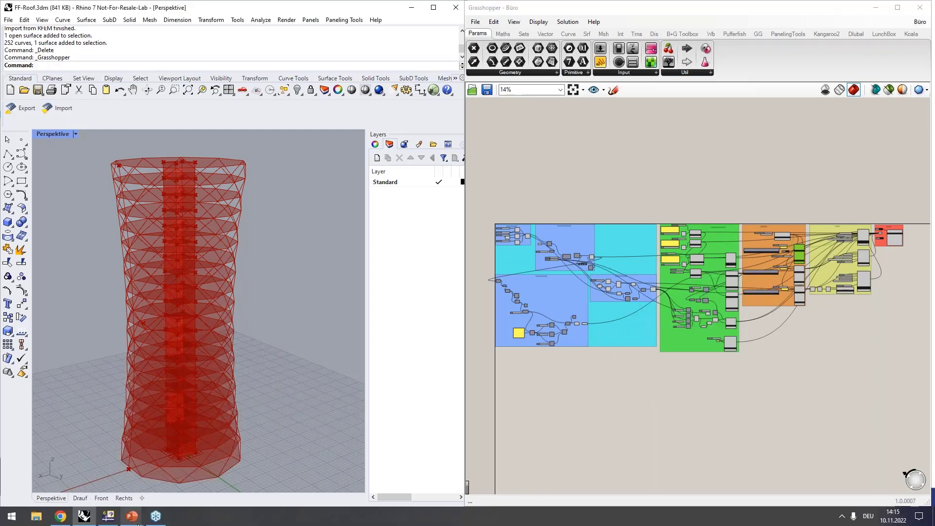
click(62, 519)
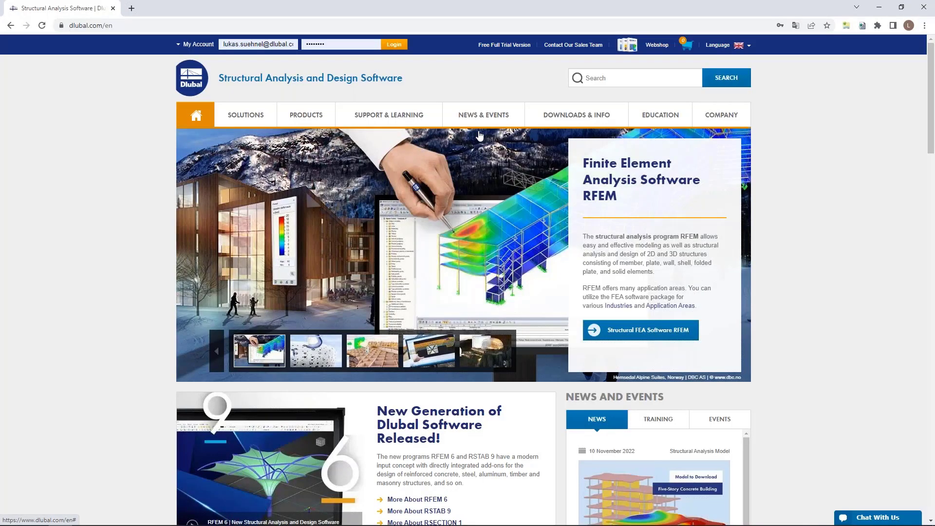
mouse_move(483, 118)
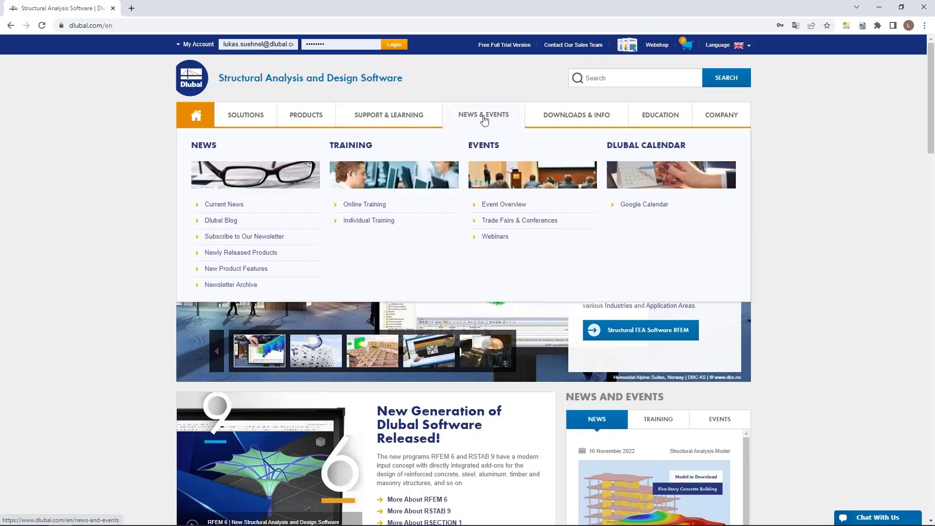
click(492, 238)
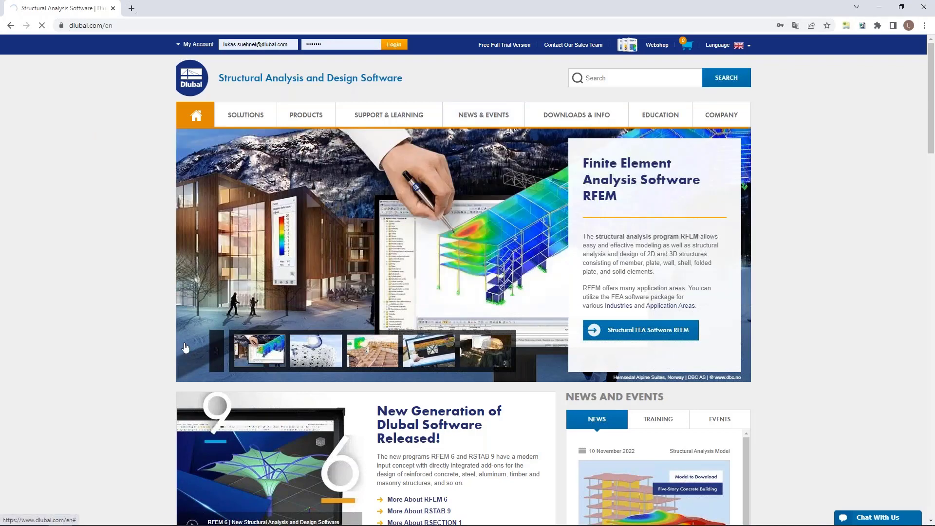
Filter the webinars to Accomplished ones with the keyword "rhino" and look through the results
scroll(172, 333, down, 6)
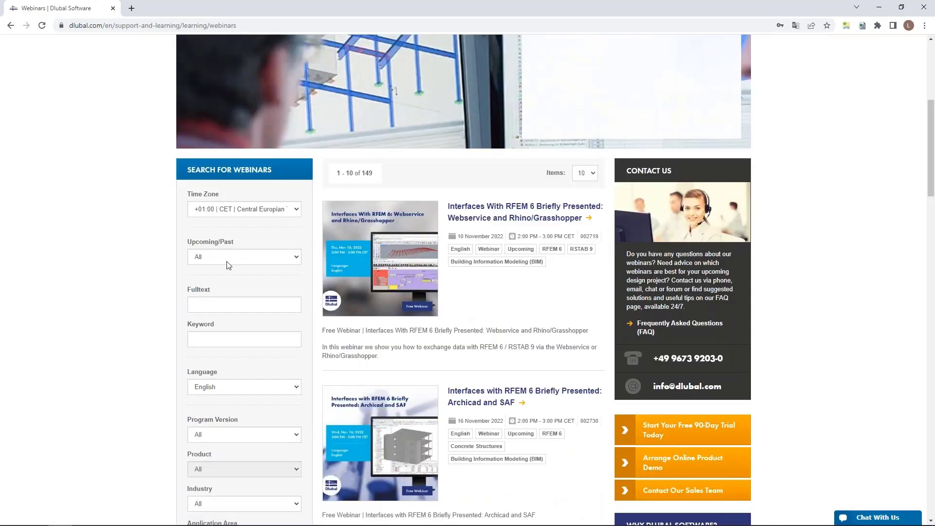
click(236, 257)
click(221, 284)
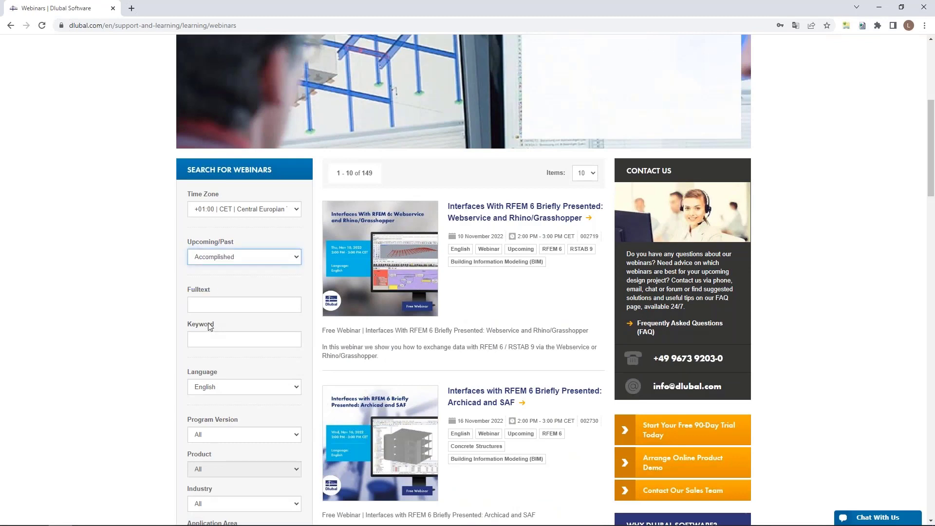
click(207, 335)
text(r)
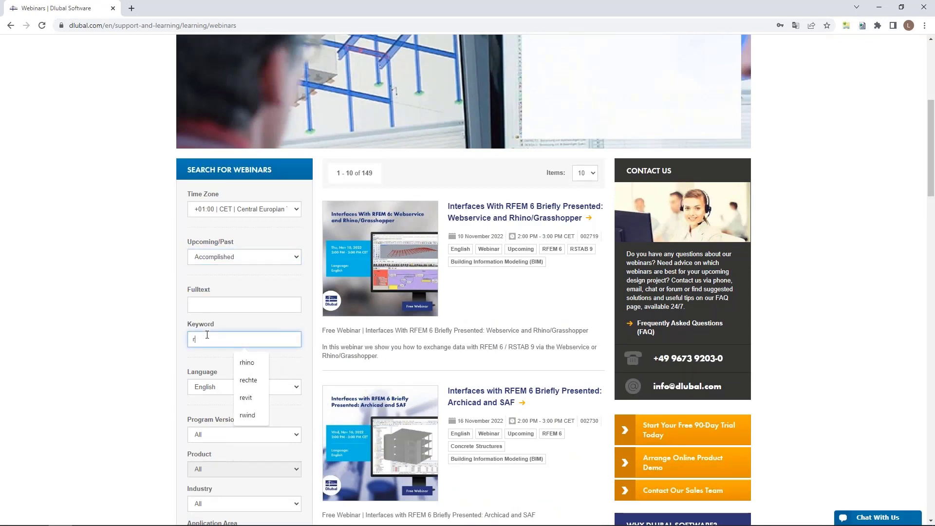
text(hino)
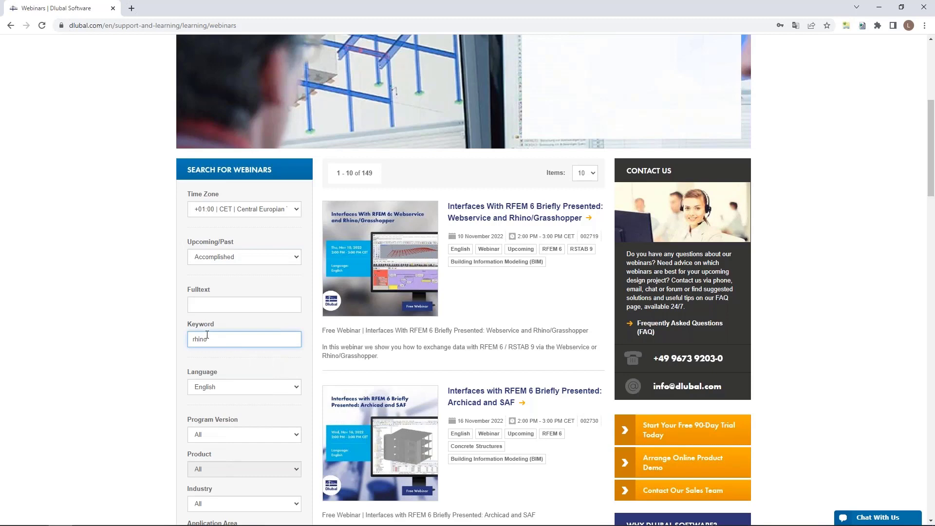
key(Return)
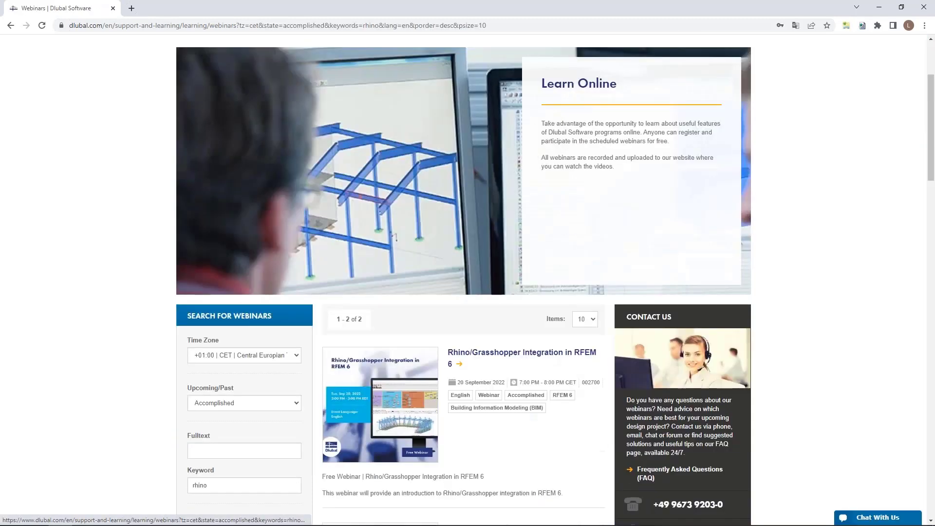
scroll(414, 264, down, 6)
scroll(414, 264, up, 2)
scroll(414, 265, down, 1)
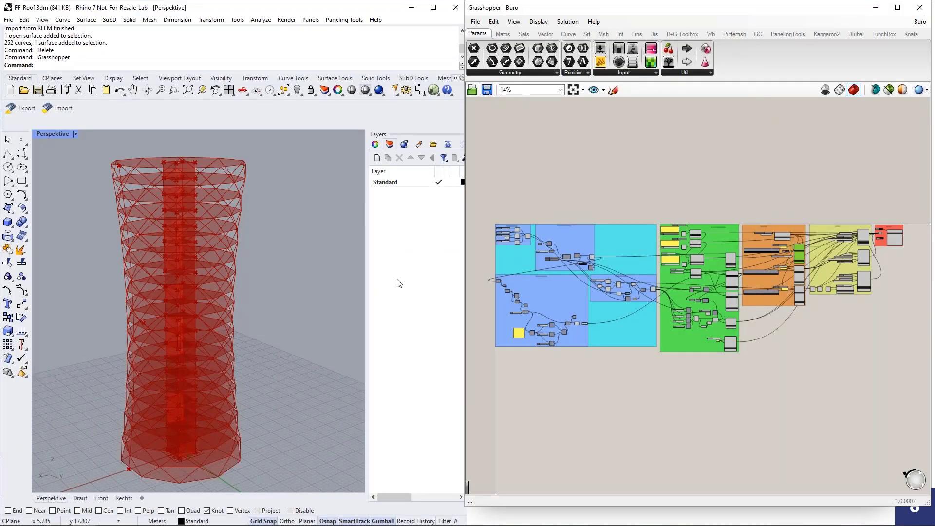
Switch back to Rhino and Grasshopper and examine the office tower preview in the Perspektive viewport
scroll(292, 258, down, 4)
scroll(272, 271, up, 4)
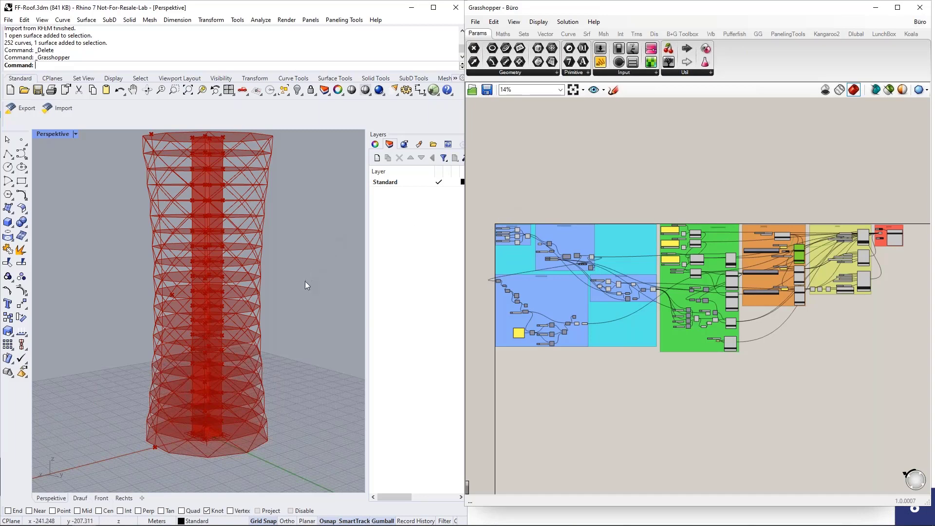
right_drag(305, 281, 301, 290)
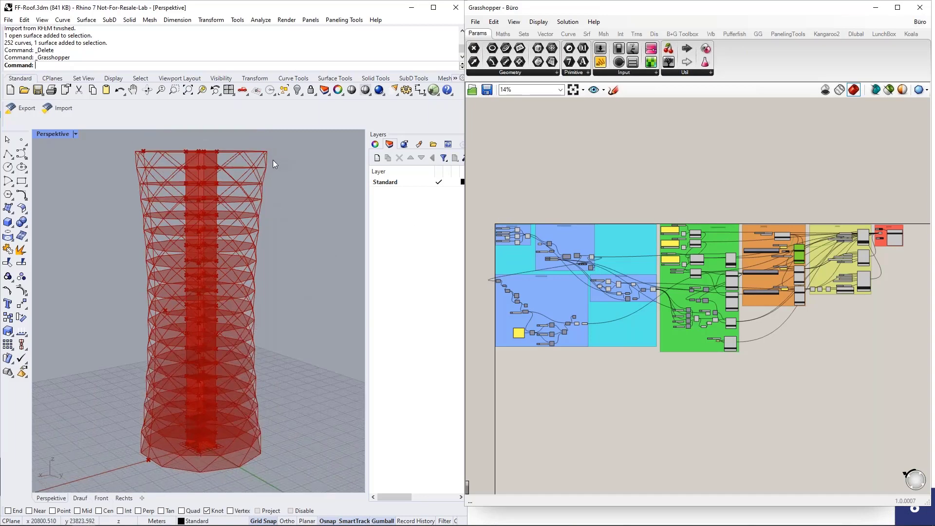
scroll(290, 409, down, 3)
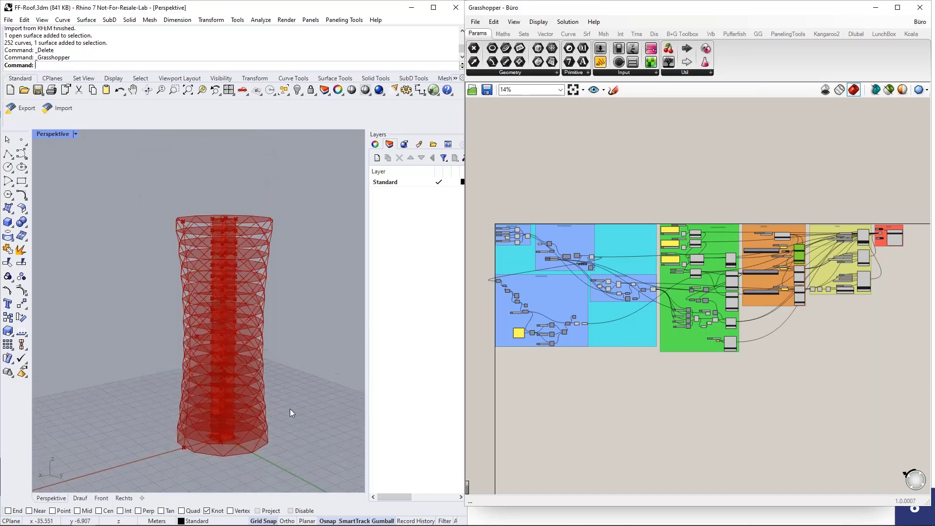
Select the curve component that joins the three points in the Tower Shape group and inspect its highlighted curve along the tower's edge
scroll(495, 226, up, 5)
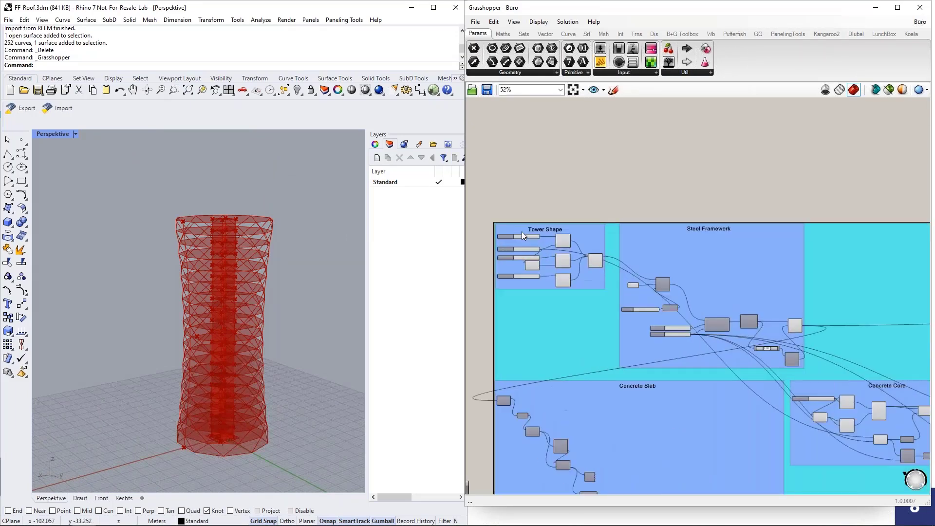
scroll(515, 224, up, 3)
scroll(697, 257, down, 1)
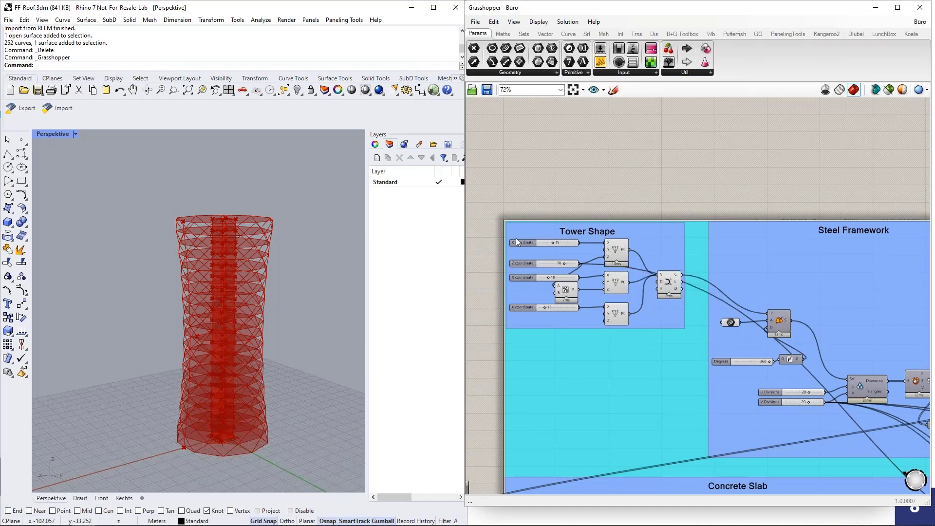
scroll(519, 264, up, 2)
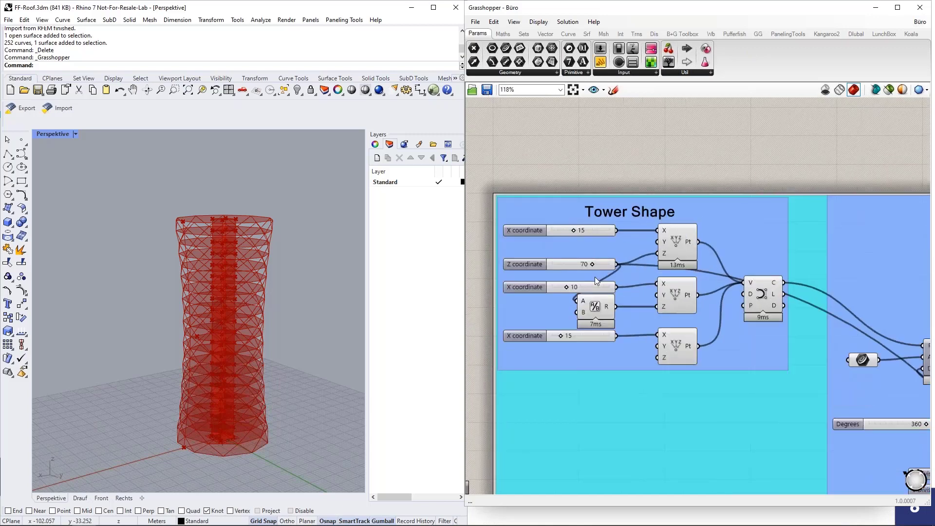
click(763, 295)
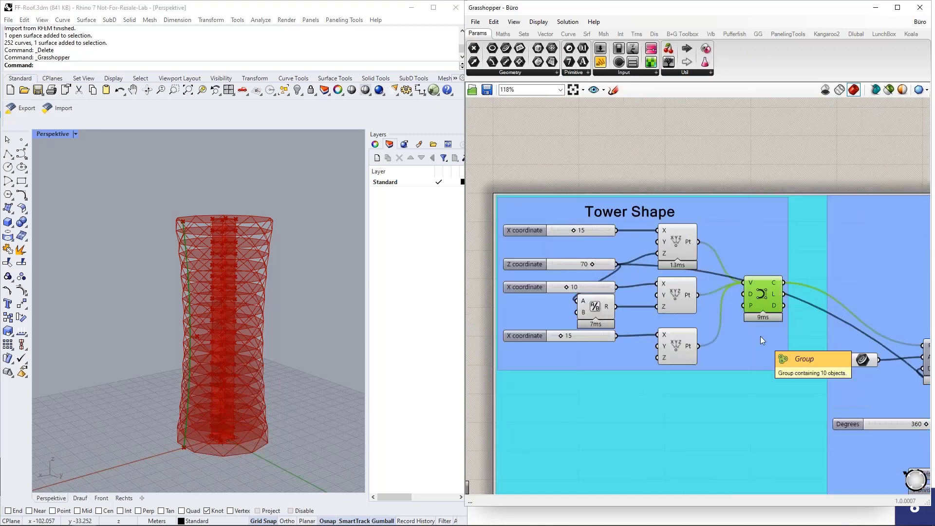
right_drag(273, 324, 309, 324)
scroll(210, 325, down, 7)
right_drag(210, 325, 333, 316)
scroll(298, 282, up, 5)
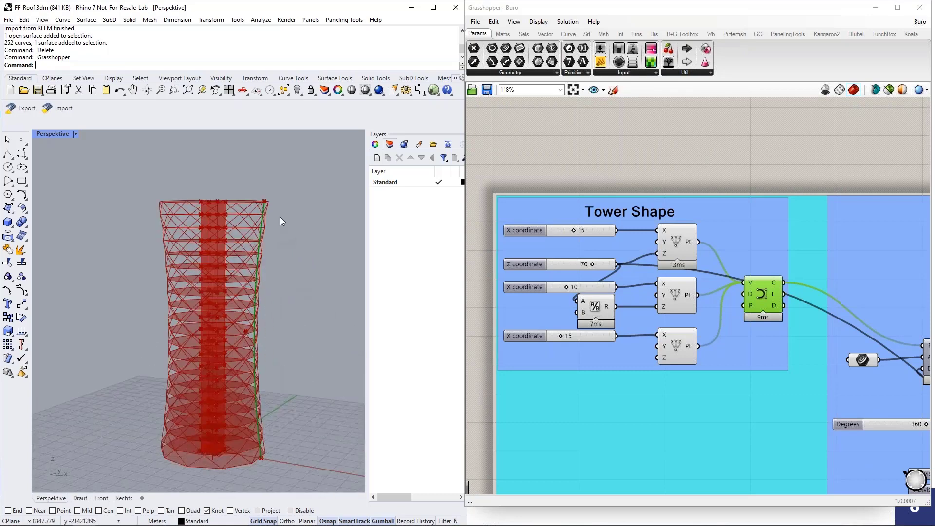
right_drag(276, 410, 308, 395)
scroll(808, 285, down, 2)
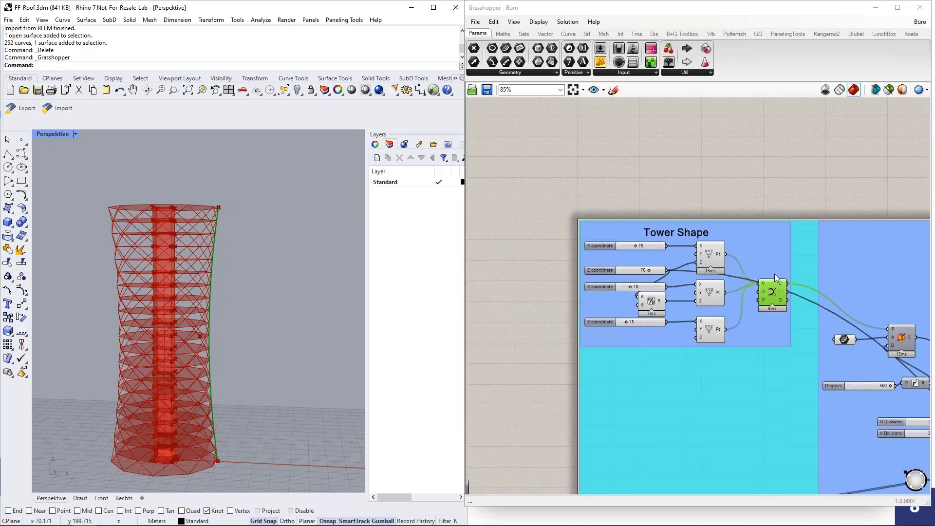
Select the three point components of the Tower Shape group in turn to locate their points on the tower profile
scroll(710, 279, up, 3)
click(711, 249)
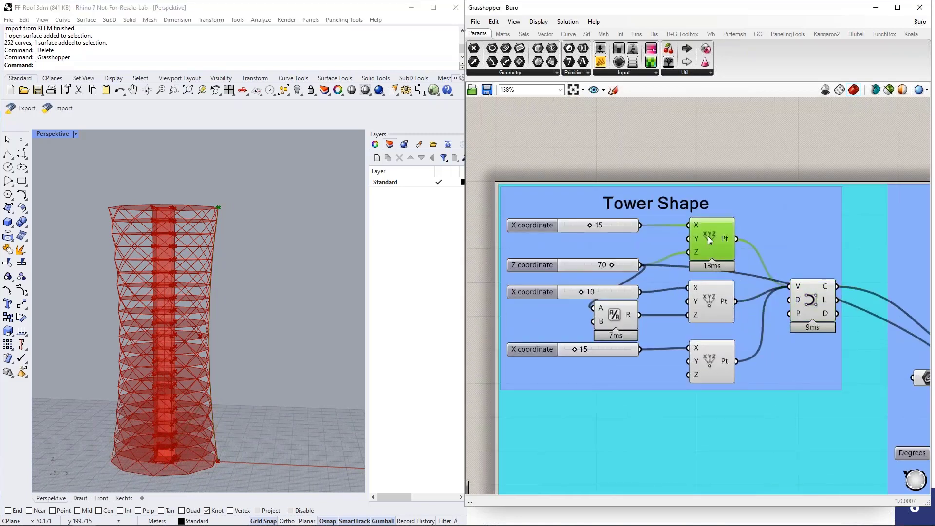
click(702, 301)
click(714, 361)
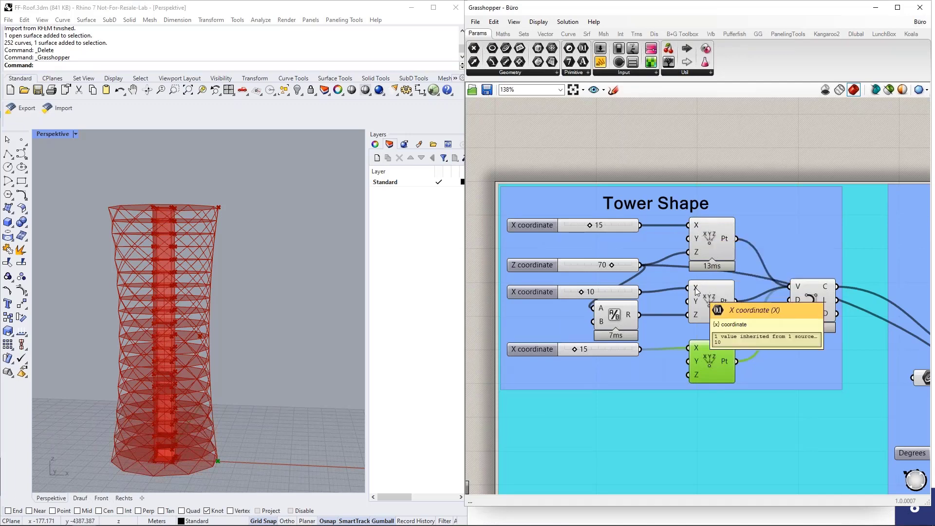
Set the Tower Shape group's X coordinate sliders to 12 for the top point, 19 for the middle and 13 for the base
scroll(539, 224, up, 4)
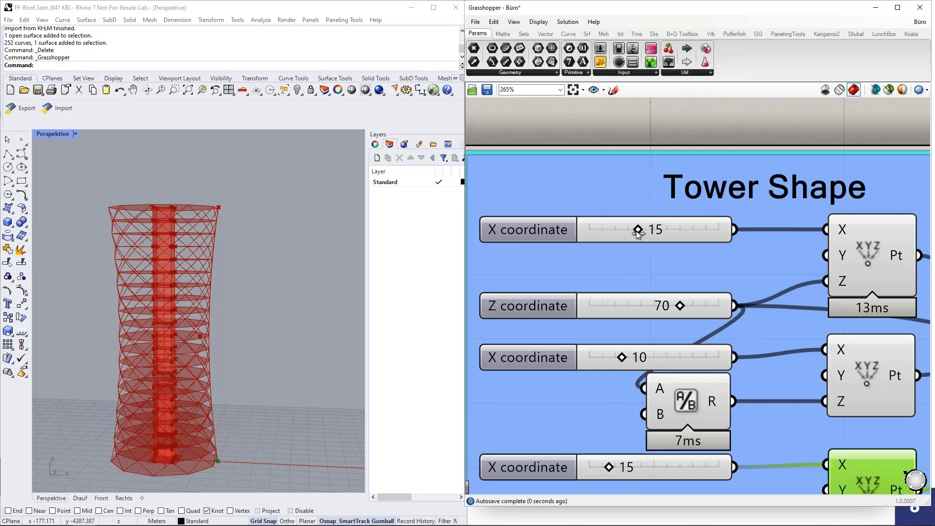
drag(639, 230, 628, 230)
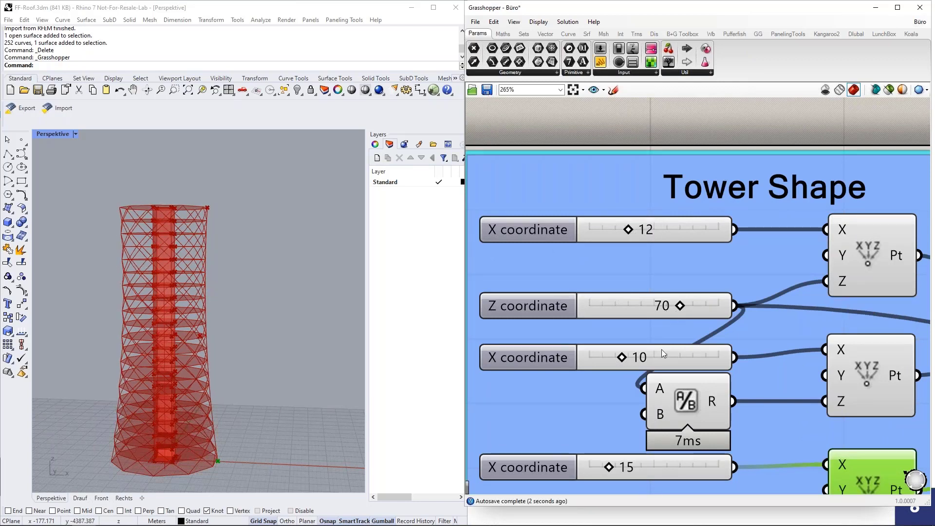
drag(627, 361, 654, 363)
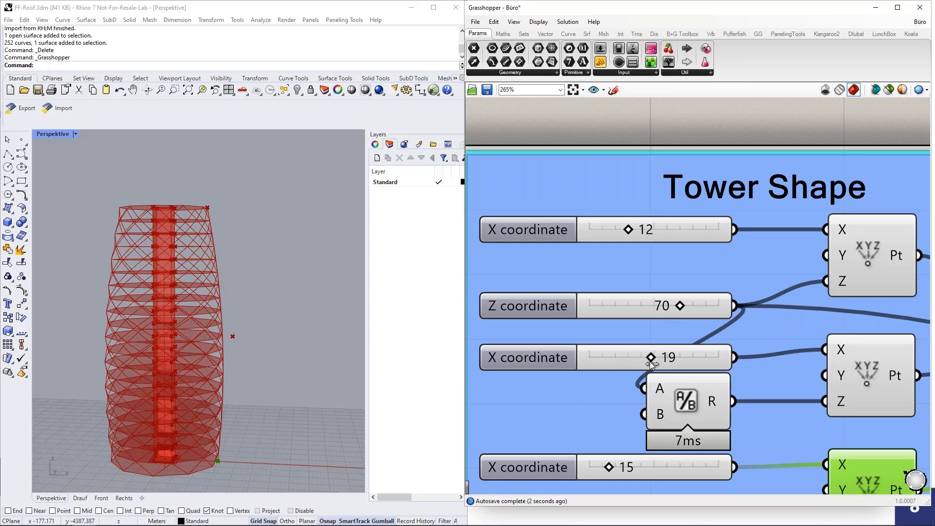
drag(609, 469, 606, 468)
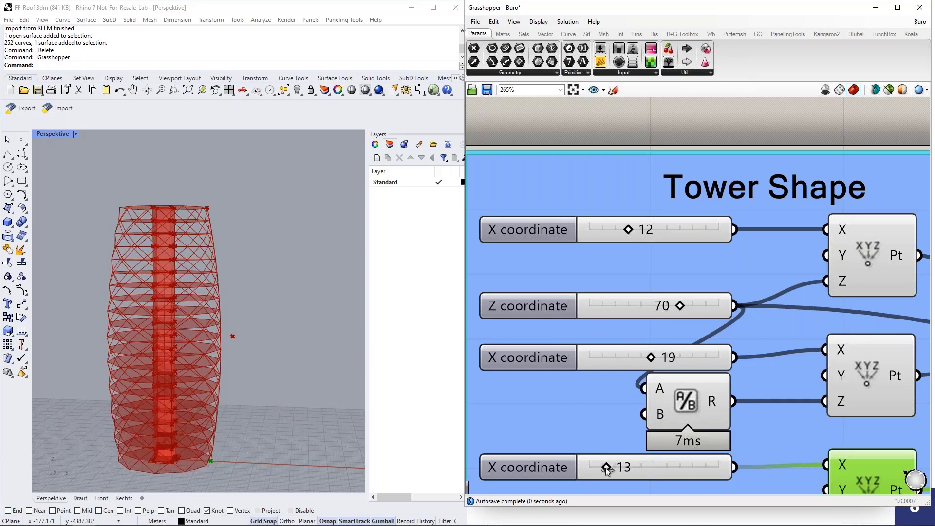
Examine the reshaped tower in the viewport together with the coordinate sliders and components of the Tower Shape group
scroll(252, 315, down, 3)
right_drag(252, 315, 266, 328)
scroll(548, 270, down, 2)
scroll(528, 269, down, 4)
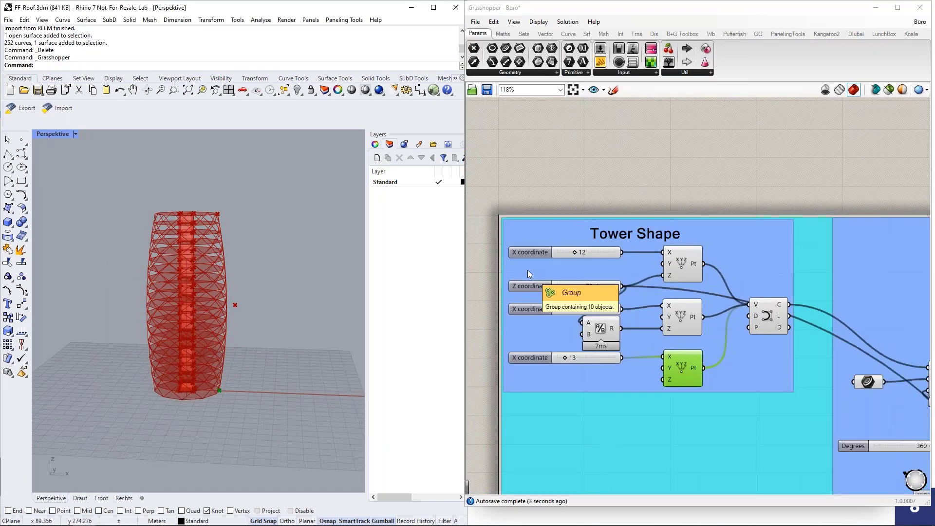
scroll(542, 206, down, 4)
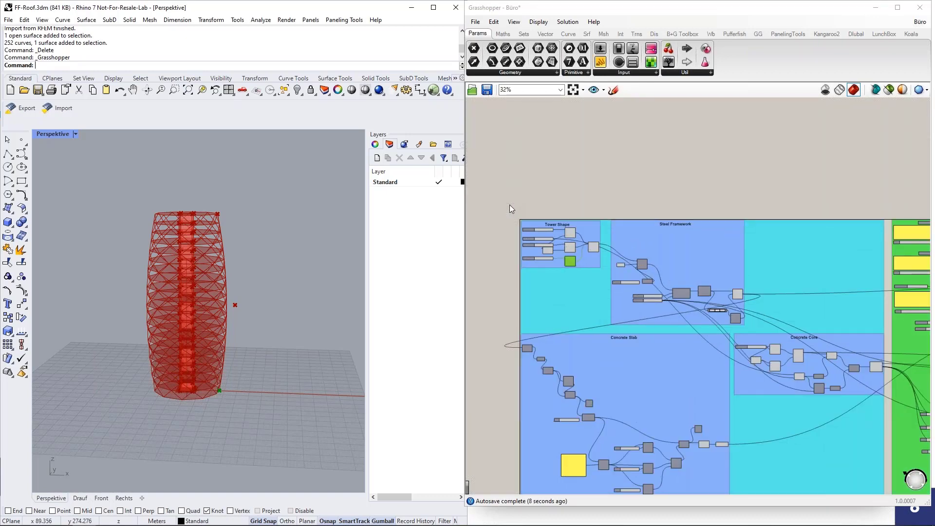
scroll(608, 258, up, 2)
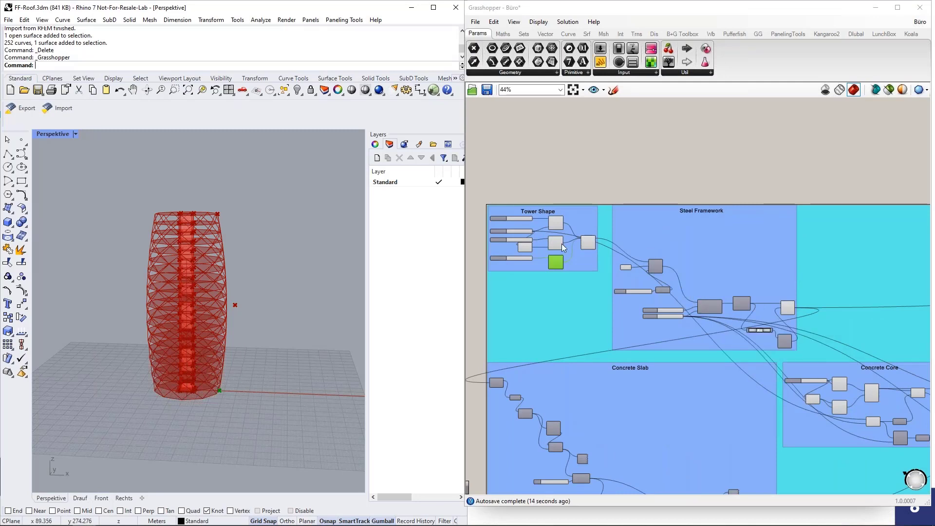
scroll(496, 232, up, 4)
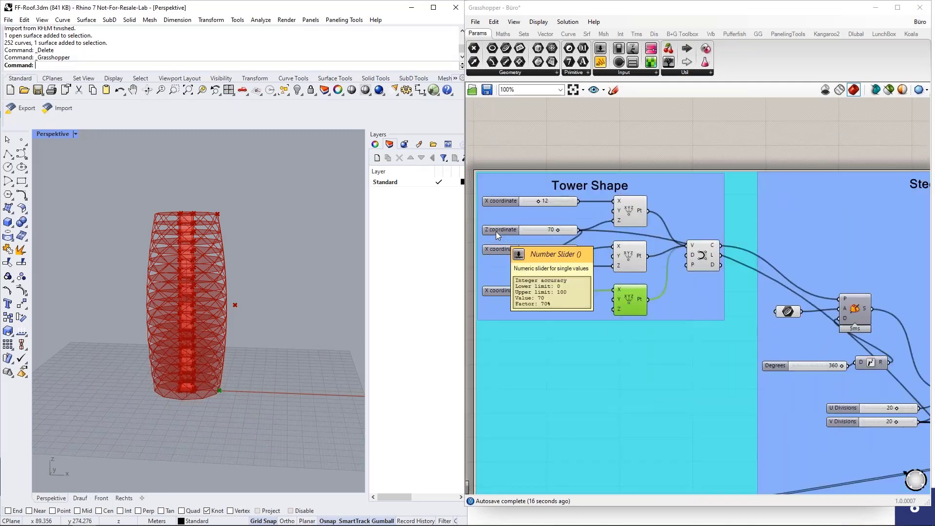
right_drag(299, 319, 295, 310)
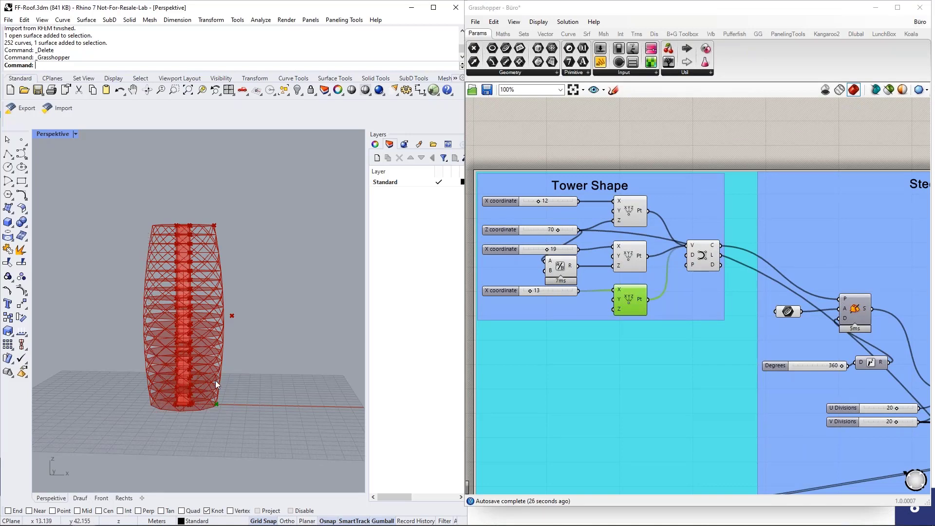
scroll(201, 372, up, 2)
scroll(200, 372, down, 2)
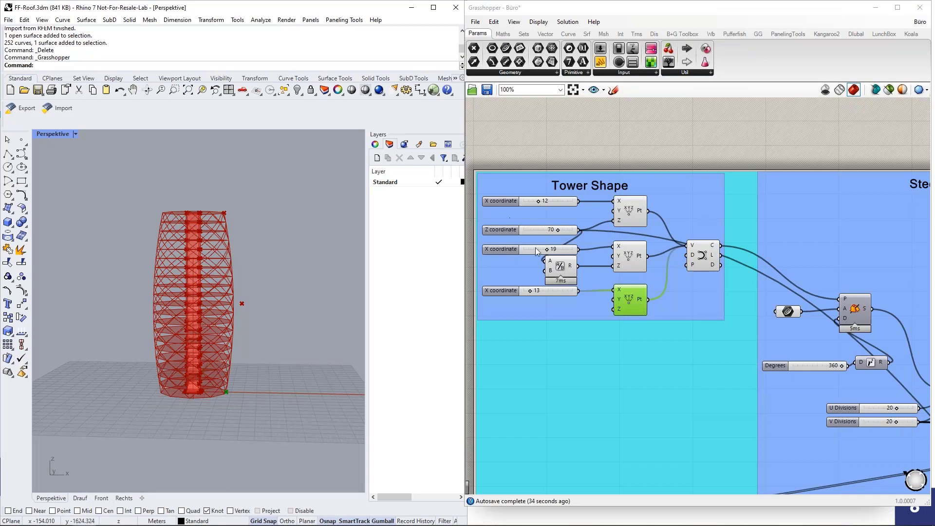
scroll(506, 224, down, 4)
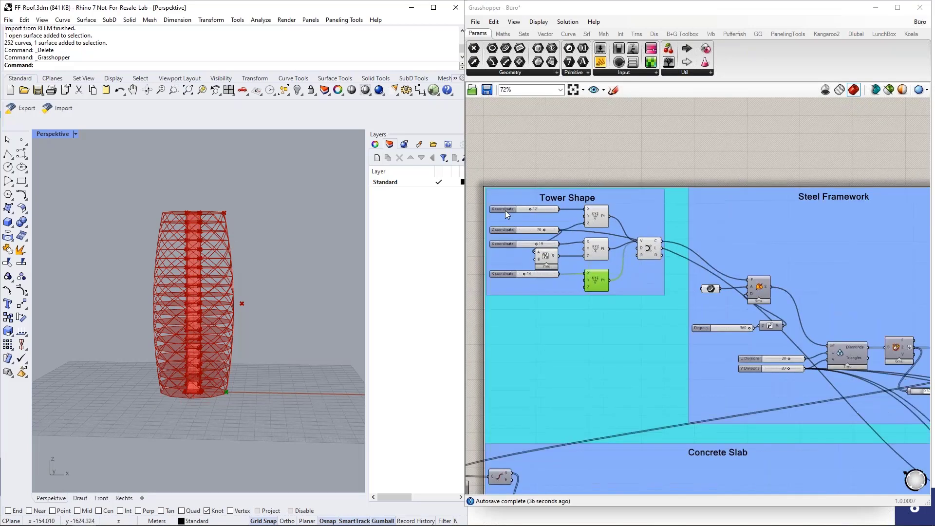
Turn on the preview of the revolution surface component in the Steel Framework group and inspect the highlighted tower surface
scroll(715, 256, up, 3)
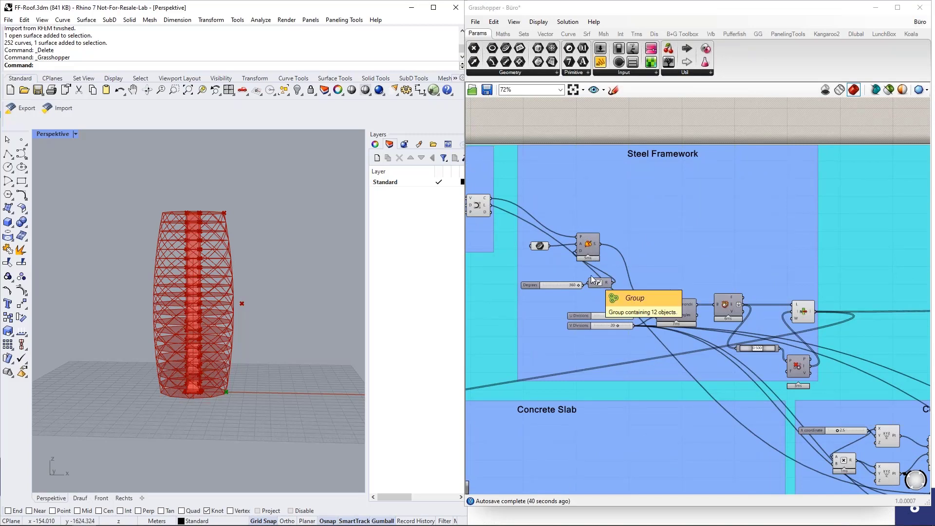
scroll(244, 306, up, 2)
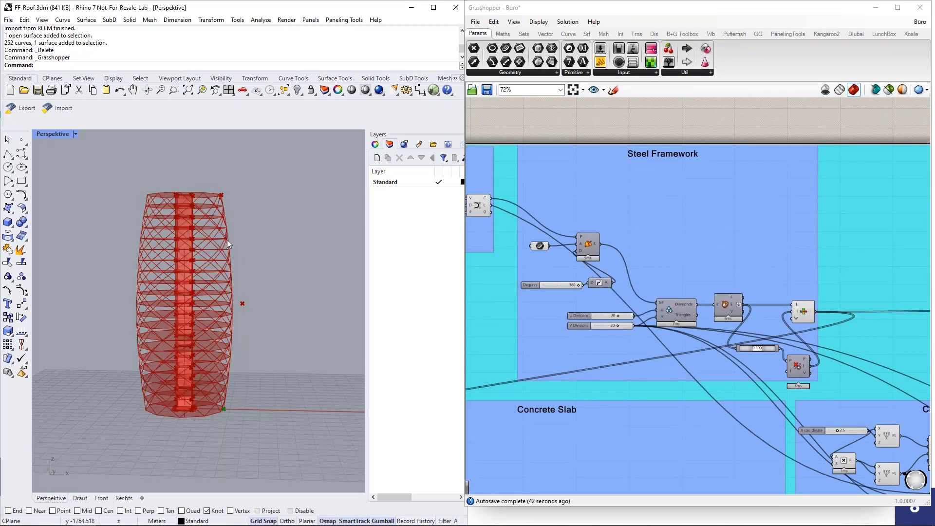
scroll(654, 271, up, 1)
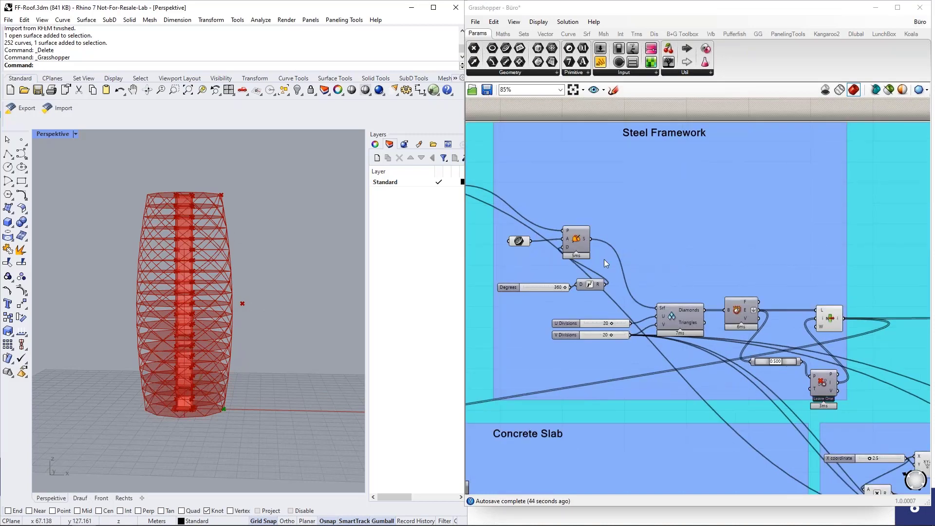
middle_click(580, 244)
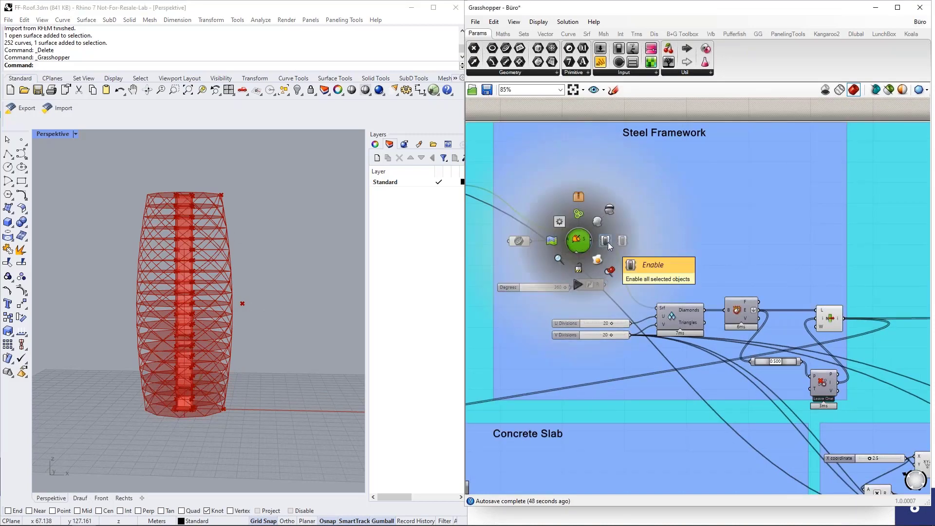
click(607, 242)
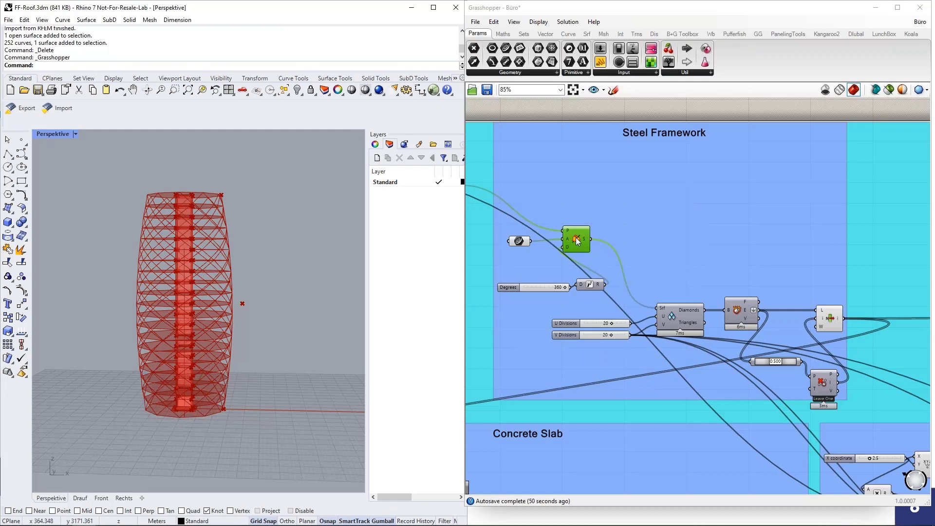
middle_click(577, 241)
click(534, 252)
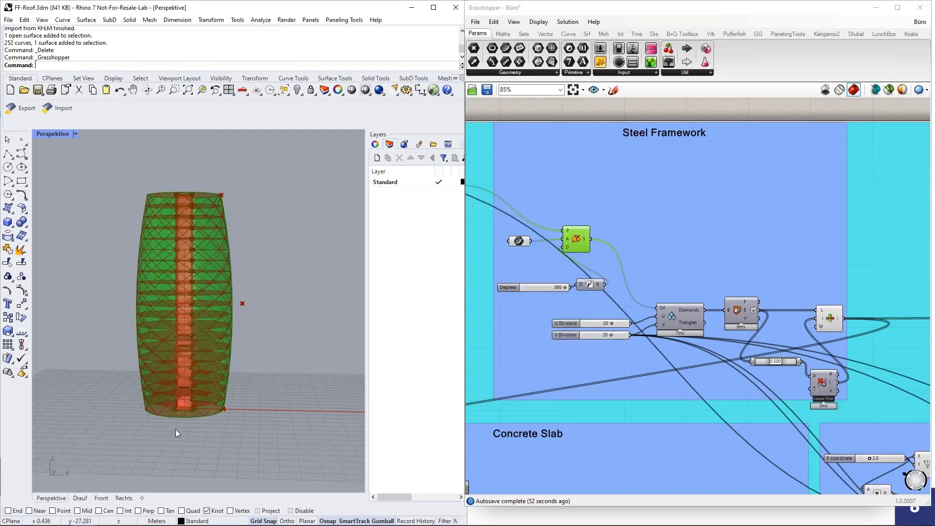
right_drag(267, 246, 271, 251)
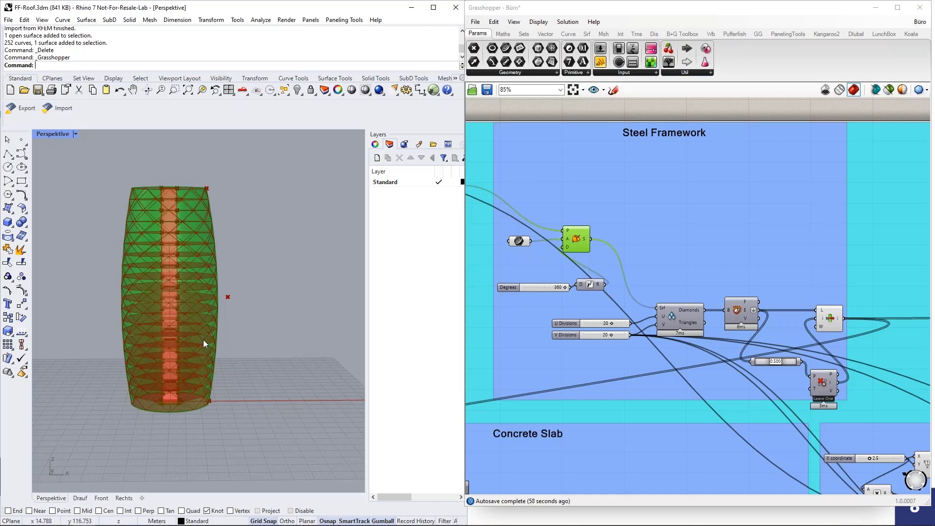
Turn off the preview of the revolution surface component and inspect the upper part of the tower's steel framework
middle_click(583, 242)
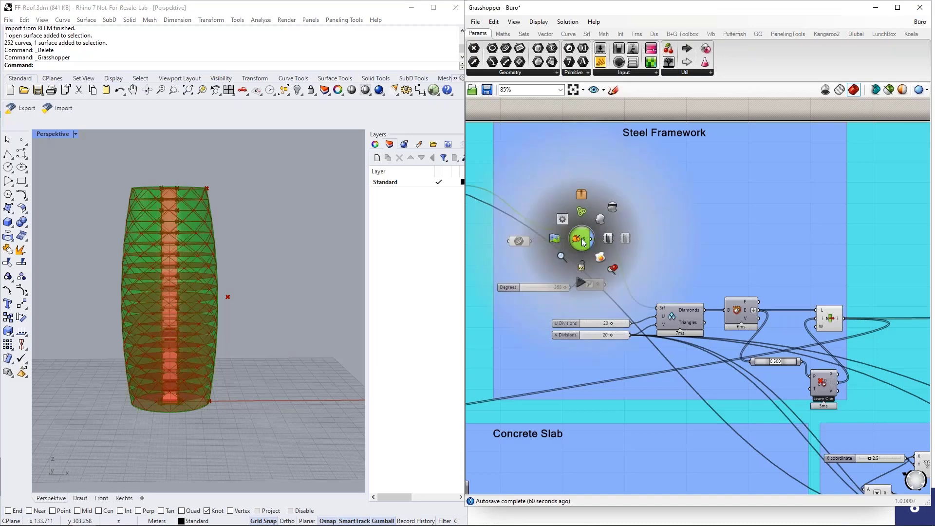
click(613, 208)
right_drag(242, 209, 188, 217)
scroll(153, 201, up, 5)
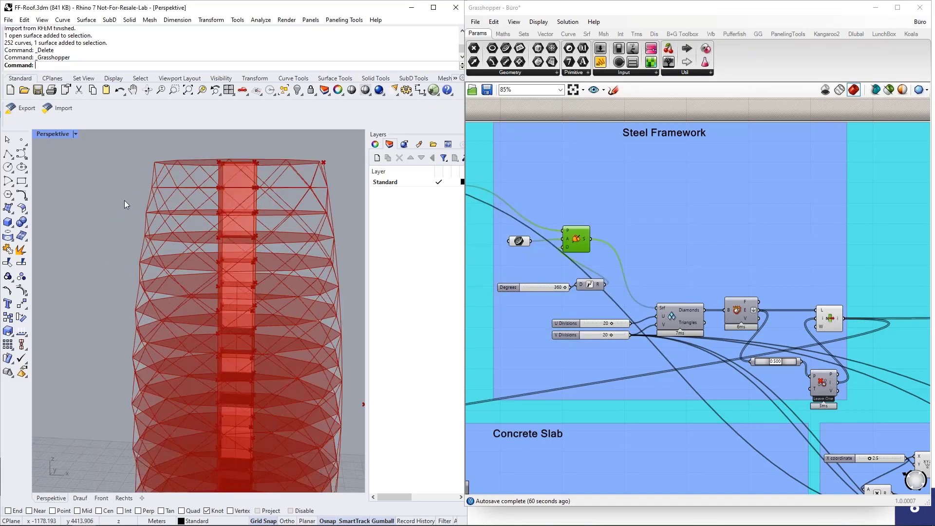
right_drag(124, 201, 182, 199)
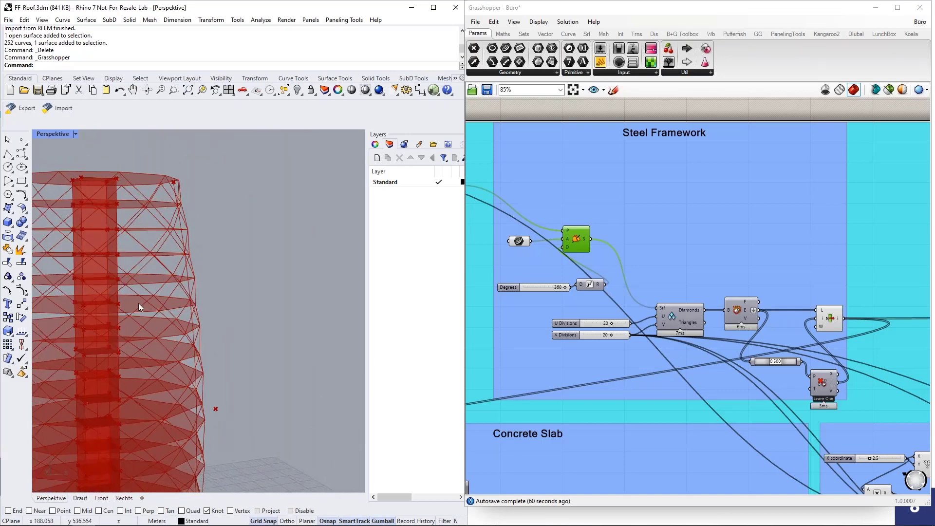
scroll(279, 273, down, 3)
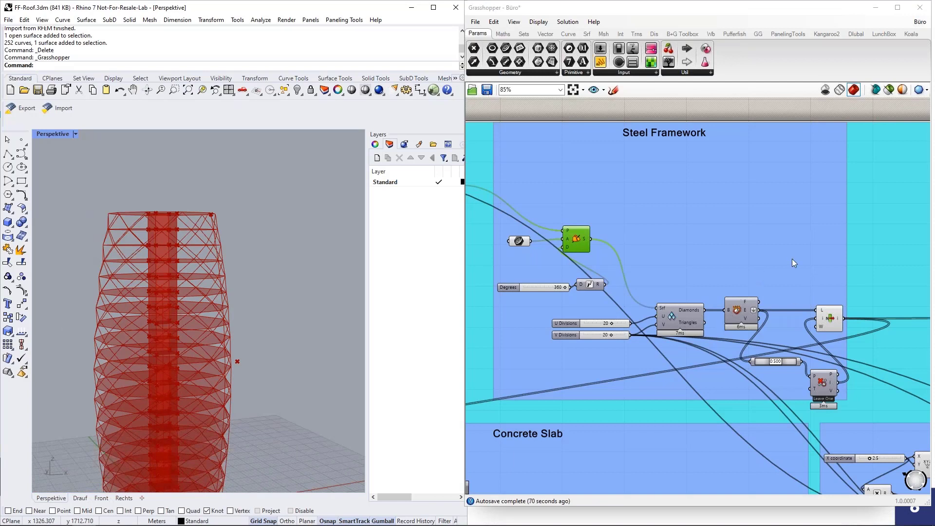
right_drag(793, 256, 774, 268)
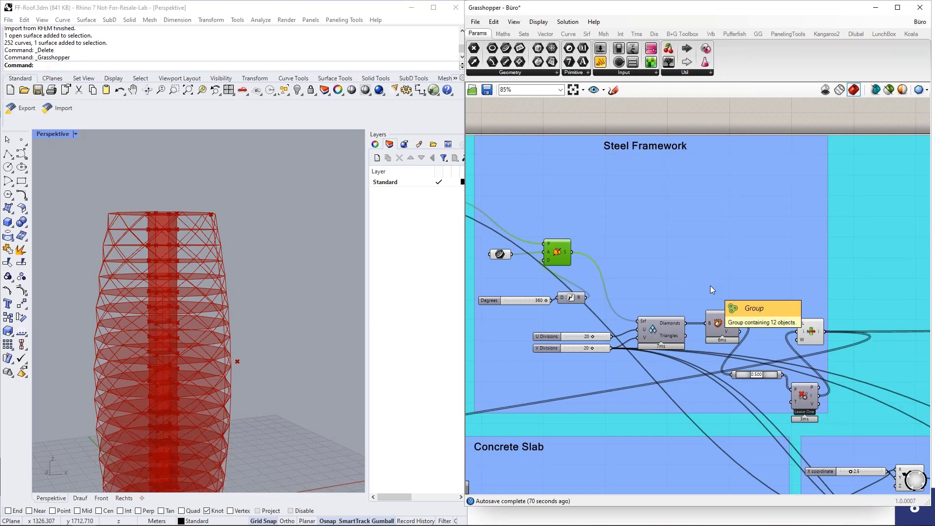
Locate the LunchBox Diamond Panels component and select its instance in the Steel Framework group to examine its U and V Divisions inputs
click(883, 31)
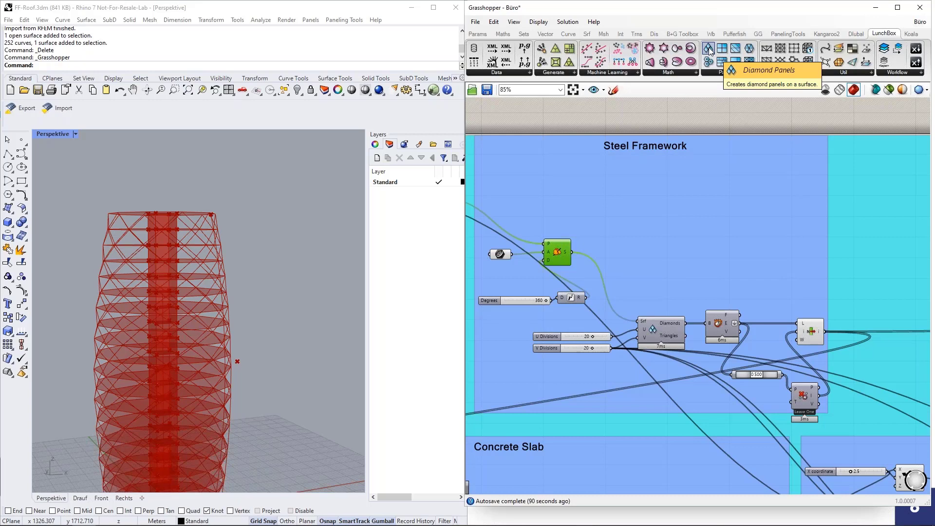
scroll(648, 354, up, 3)
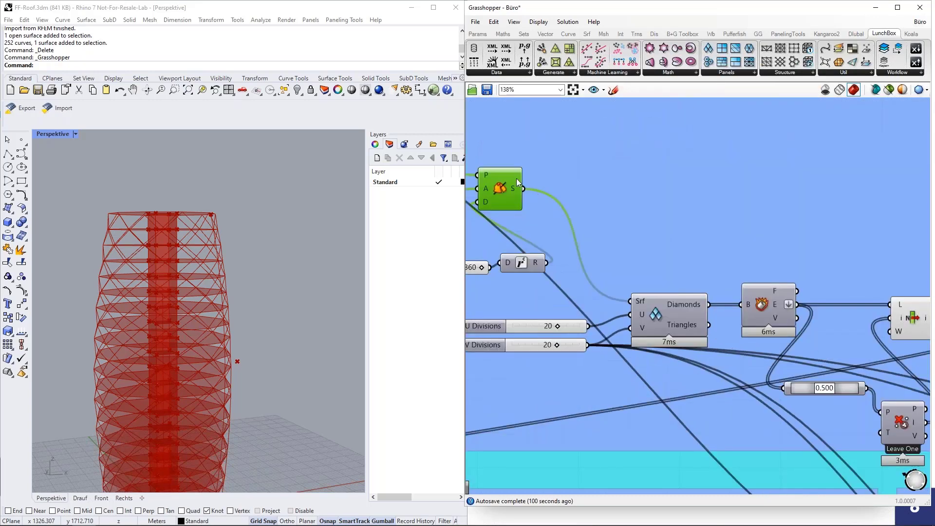
click(663, 310)
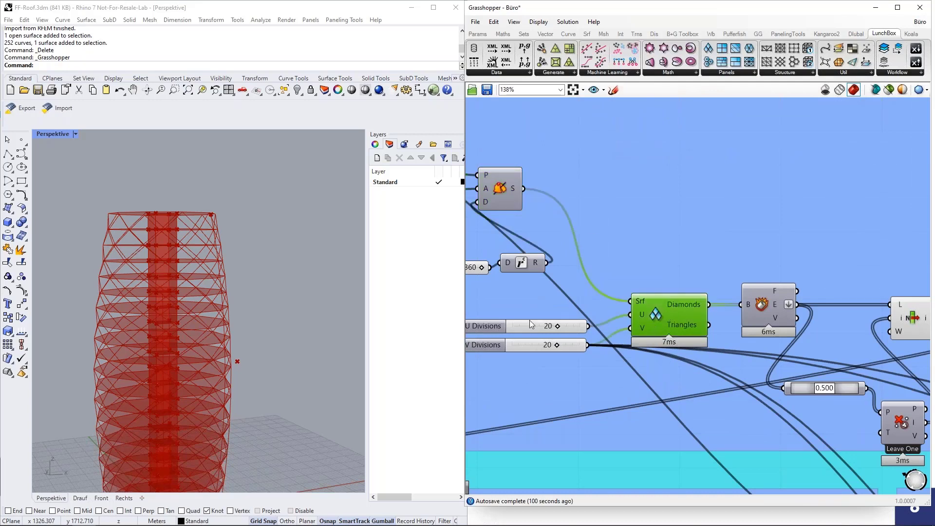
scroll(514, 341, down, 2)
right_drag(514, 341, 574, 328)
scroll(573, 328, up, 4)
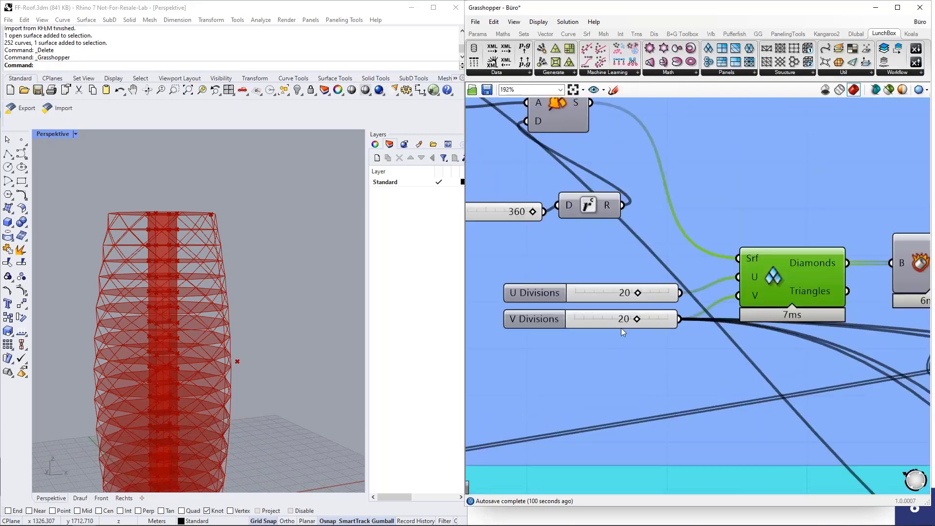
Try the V Divisions slider with the whole tower in view, leaving it at 20
scroll(266, 293, down, 3)
right_drag(272, 298, 268, 308)
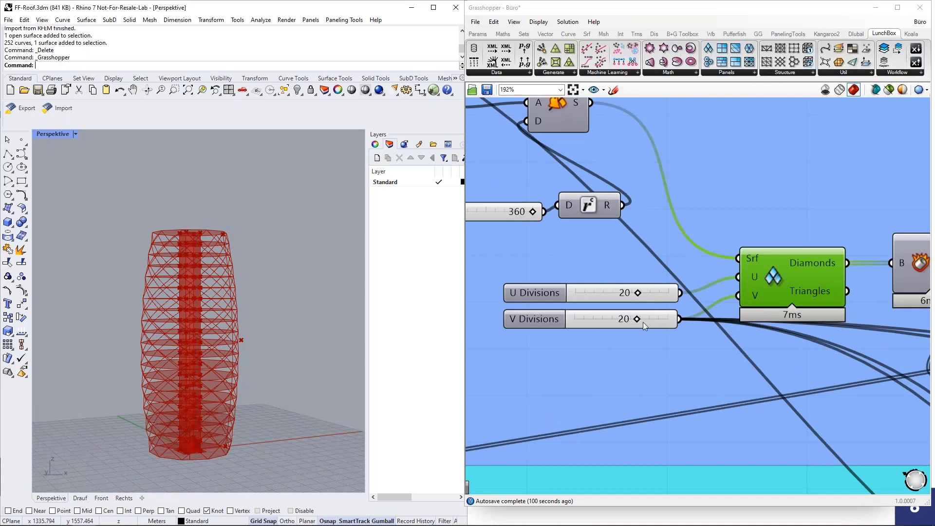
mouse_move(637, 320)
mouse_down()
mouse_move(604, 325)
mouse_move(638, 324)
mouse_up()
scroll(586, 314, down, 6)
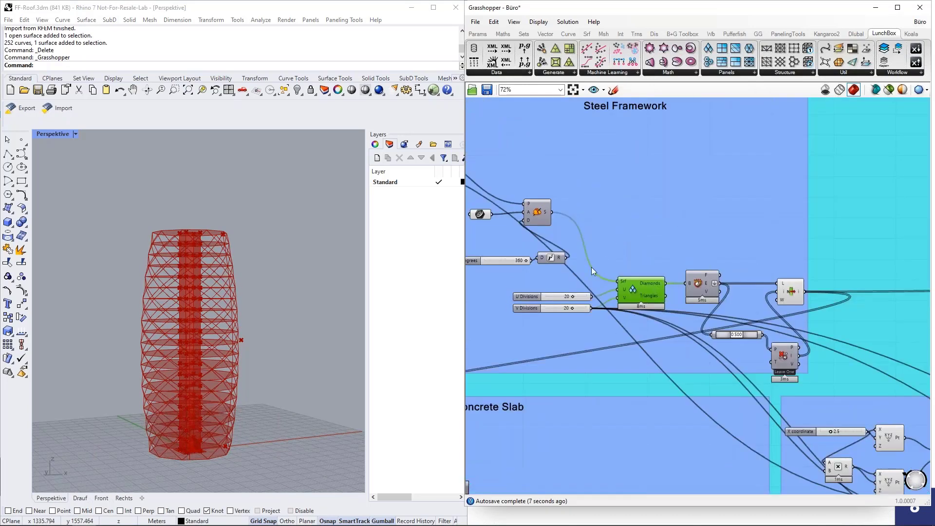
Temporarily preview the brep deconstruction component of the Steel Framework group to inspect the diamond panels, and switch its preview off again
scroll(616, 278, up, 2)
click(680, 275)
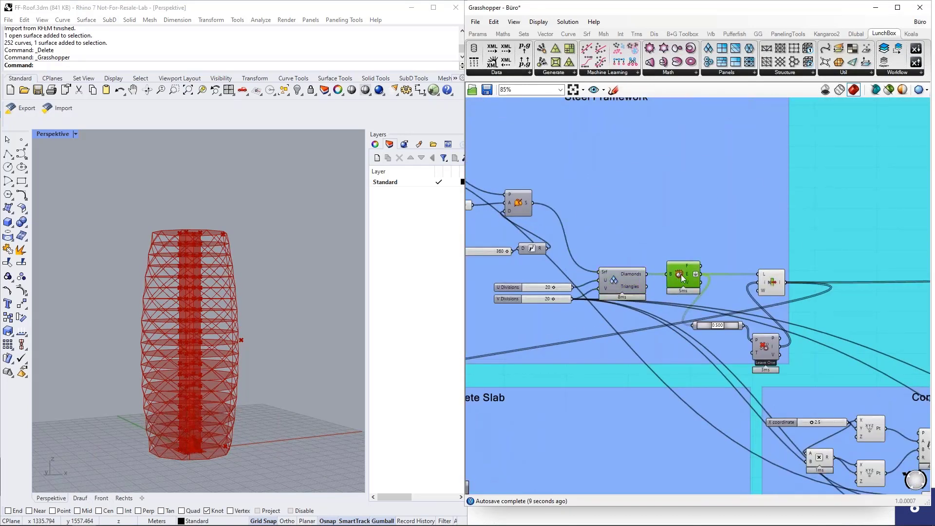
middle_click(681, 274)
click(703, 257)
right_drag(318, 255, 293, 275)
scroll(172, 307, up, 2)
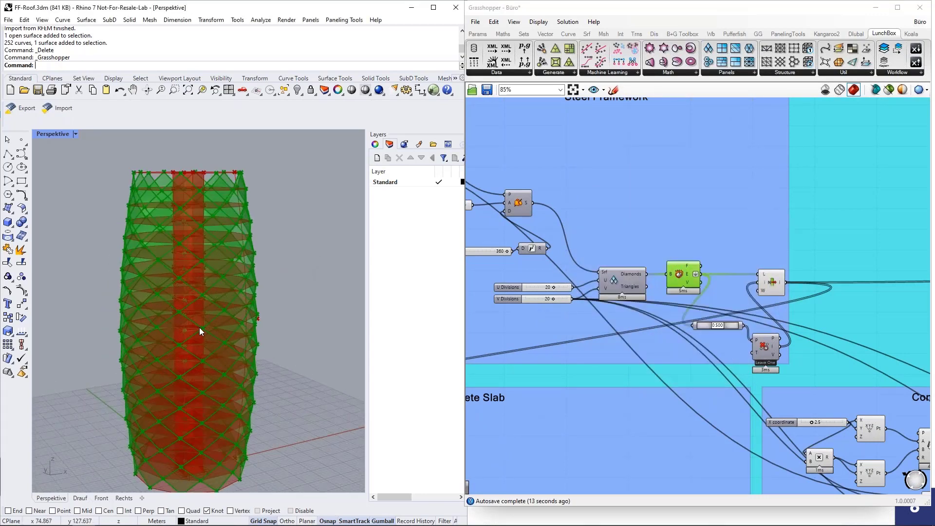
scroll(200, 328, up, 2)
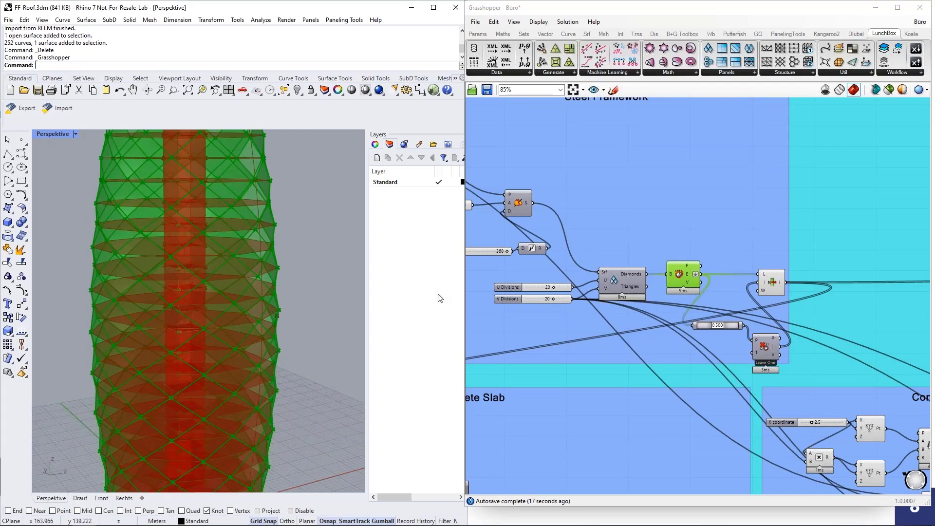
middle_click(683, 274)
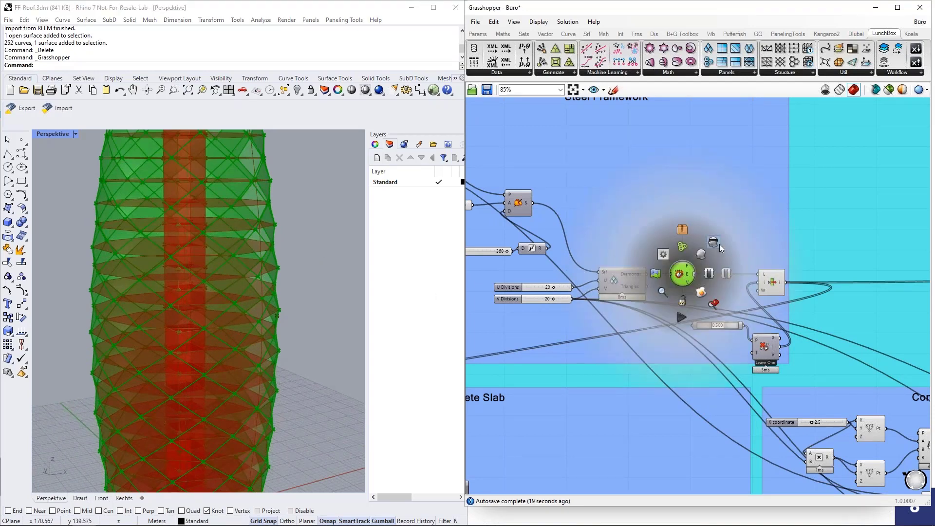
click(713, 242)
Select the list item component holding the diagrid lines and trace its output to the Member component, selecting that as well
scroll(592, 273, down, 3)
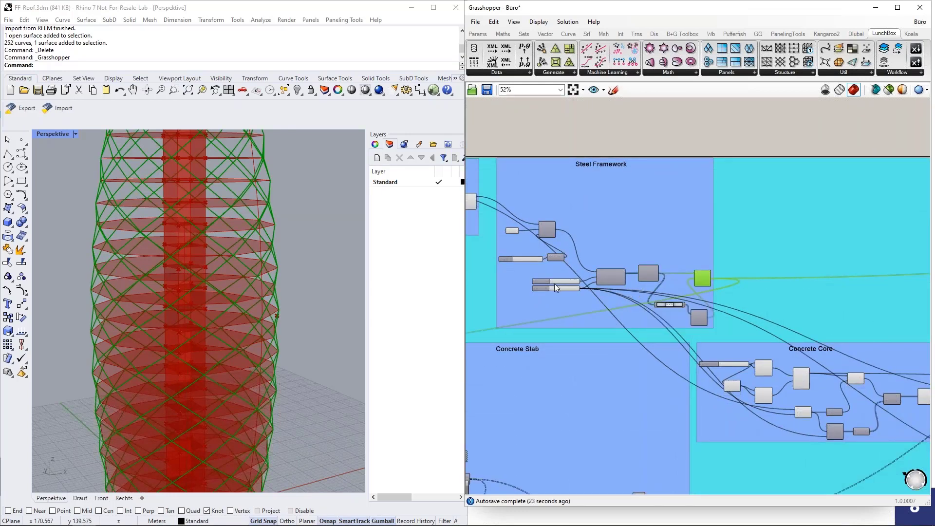
scroll(550, 285, down, 3)
scroll(635, 283, up, 3)
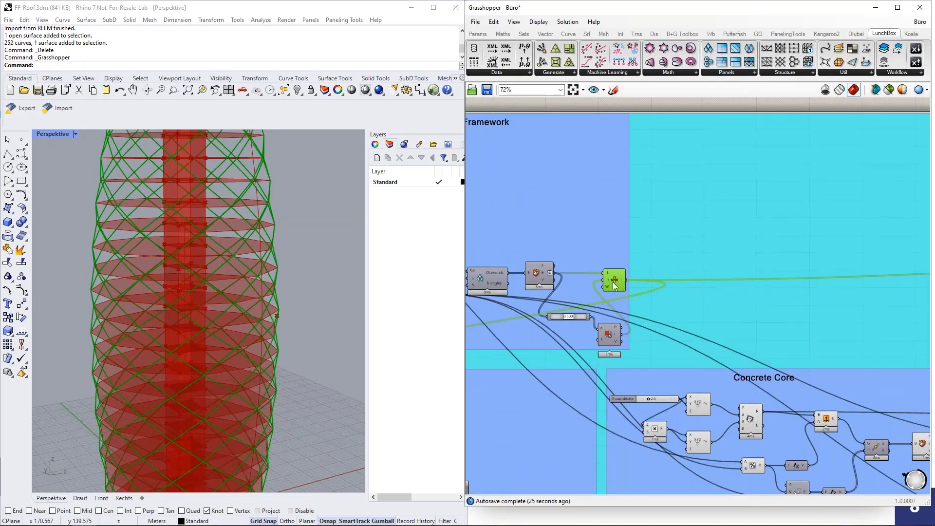
scroll(484, 285, down, 2)
scroll(484, 285, down, 2)
scroll(695, 284, up, 7)
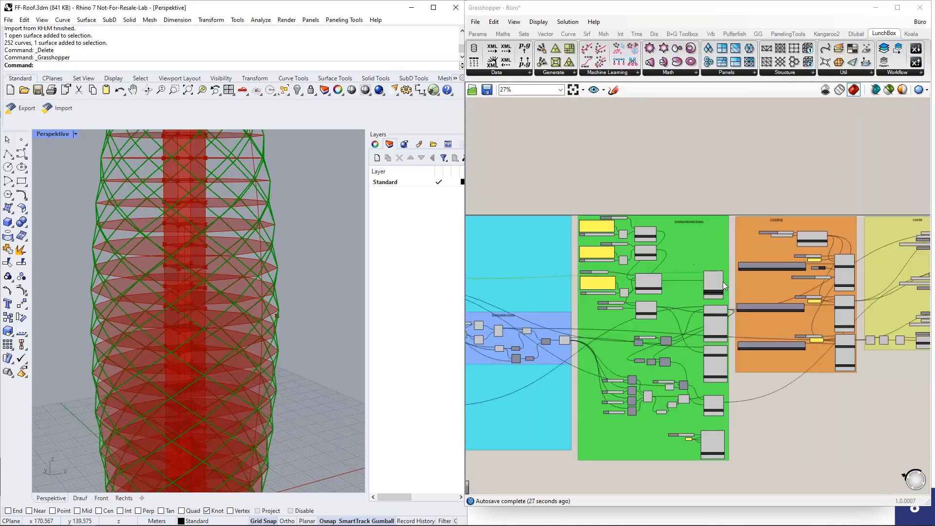
click(753, 287)
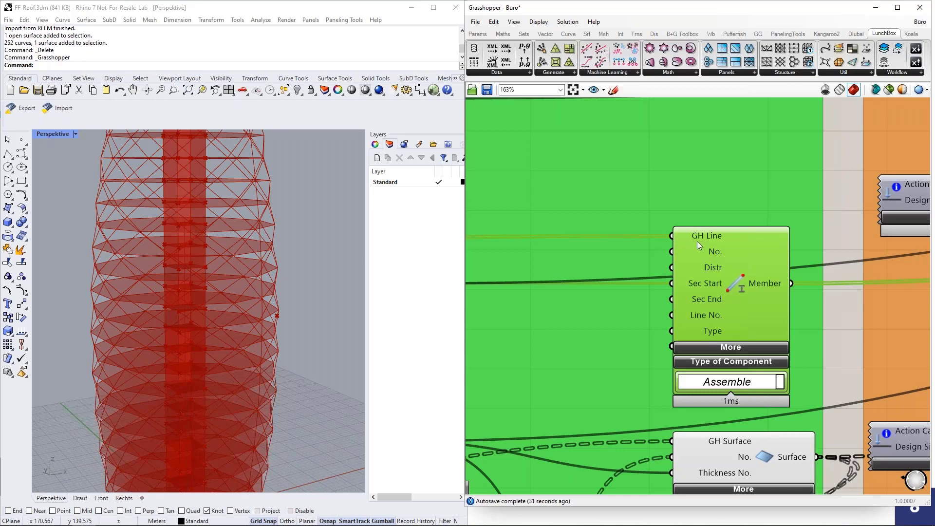
Turn on the preview of the curve end points component in the Concrete Slab group and inspect the diagrid nodes on the tower
scroll(782, 282, down, 3)
scroll(779, 280, down, 4)
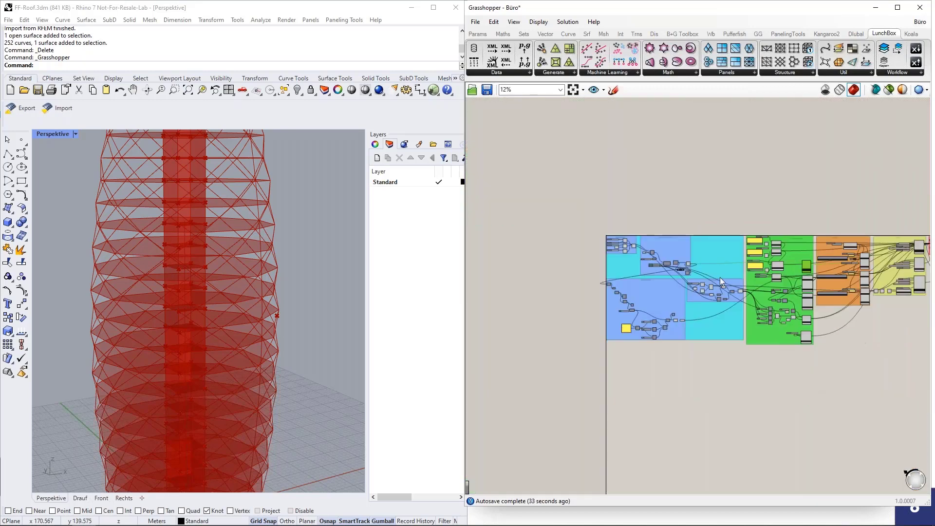
scroll(591, 293, up, 4)
scroll(586, 268, up, 5)
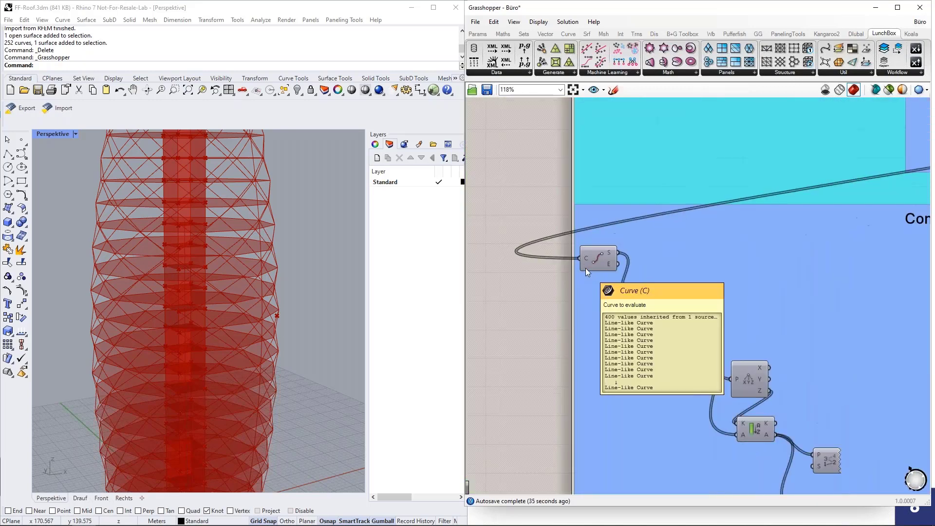
middle_click(603, 261)
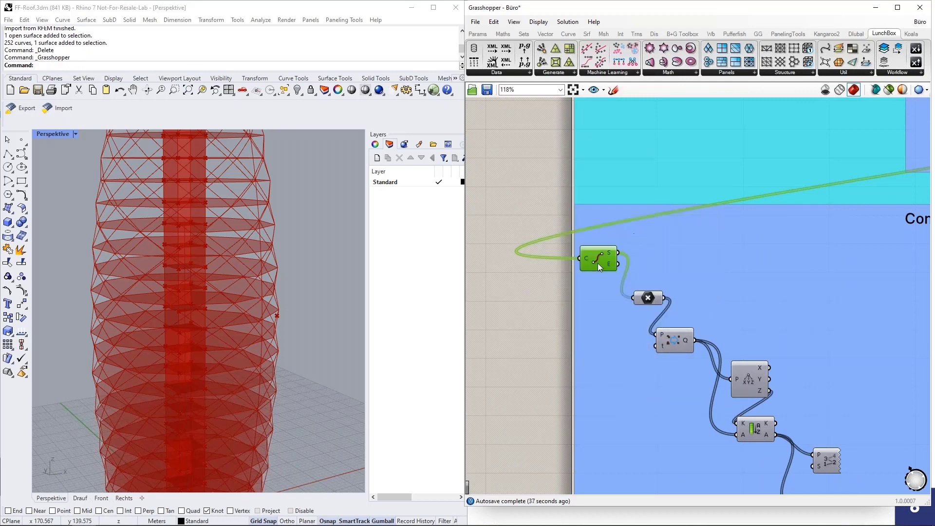
middle_click(591, 257)
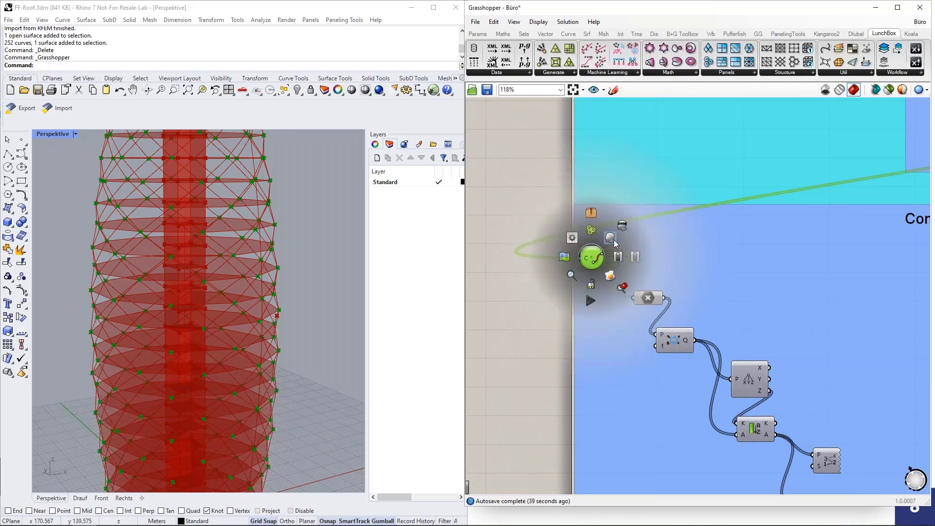
click(610, 238)
scroll(325, 252, down, 3)
scroll(525, 273, down, 3)
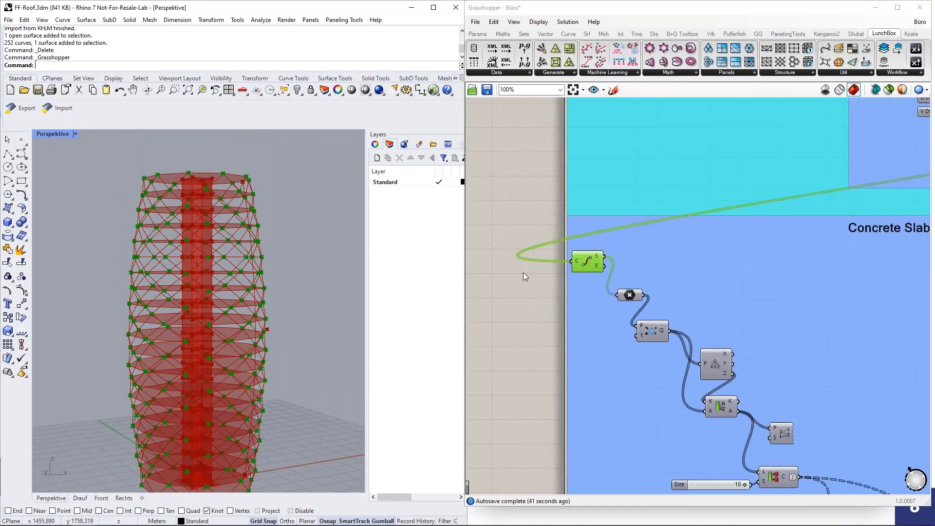
Review the point sorting components of the Concrete Slab group and turn off the preview of the curve end points component
scroll(683, 365, up, 2)
right_drag(607, 378, 546, 308)
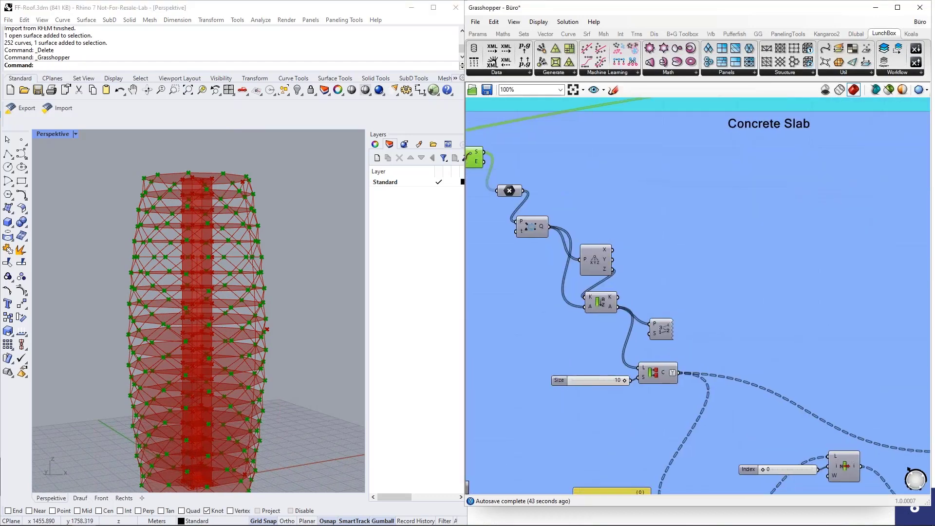
scroll(546, 308, down, 2)
middle_click(494, 203)
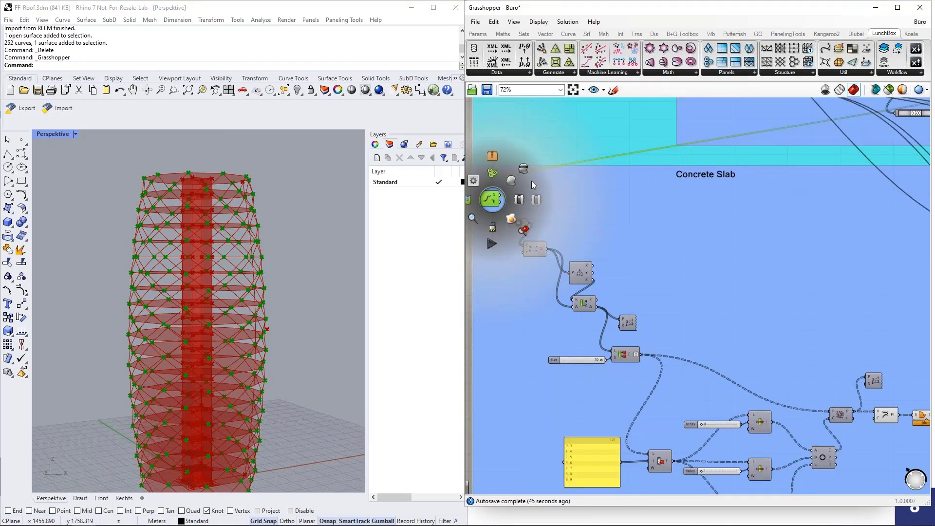
click(525, 170)
Select the polyline and boundary surface components of the Concrete Slab group in turn to inspect the slab outlines and floor surfaces
scroll(776, 361, up, 6)
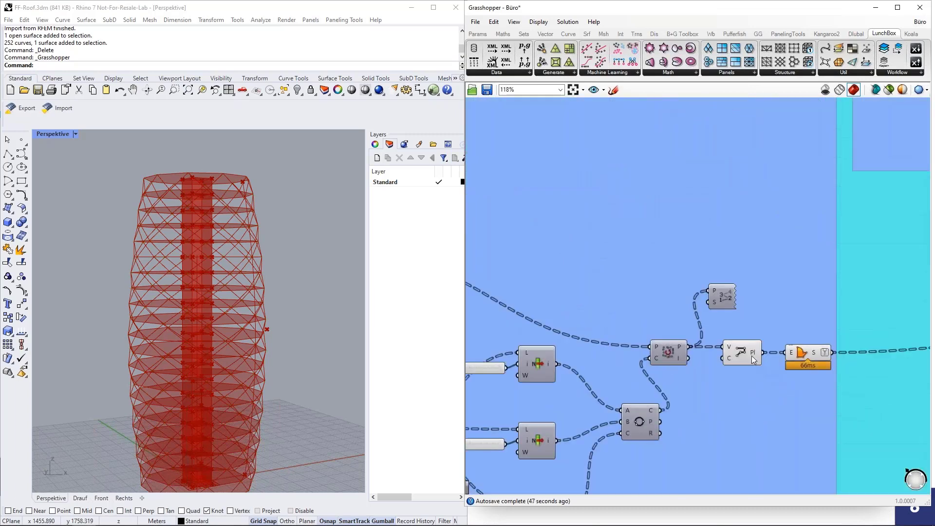
click(745, 353)
right_drag(292, 338, 187, 336)
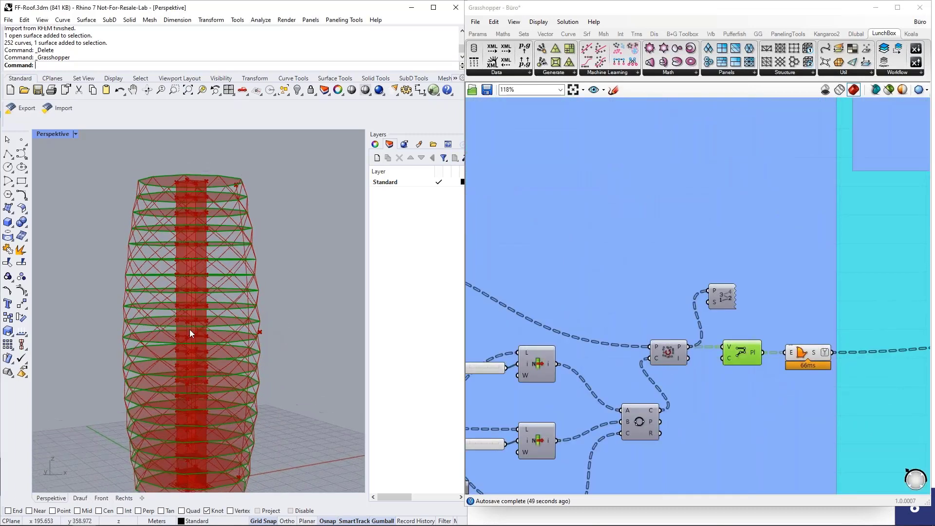
click(805, 354)
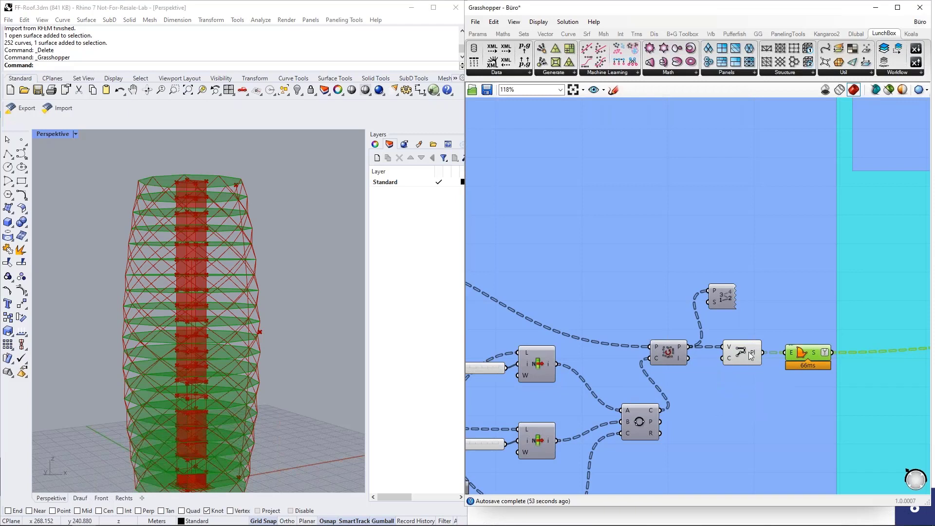
right_drag(336, 365, 336, 365)
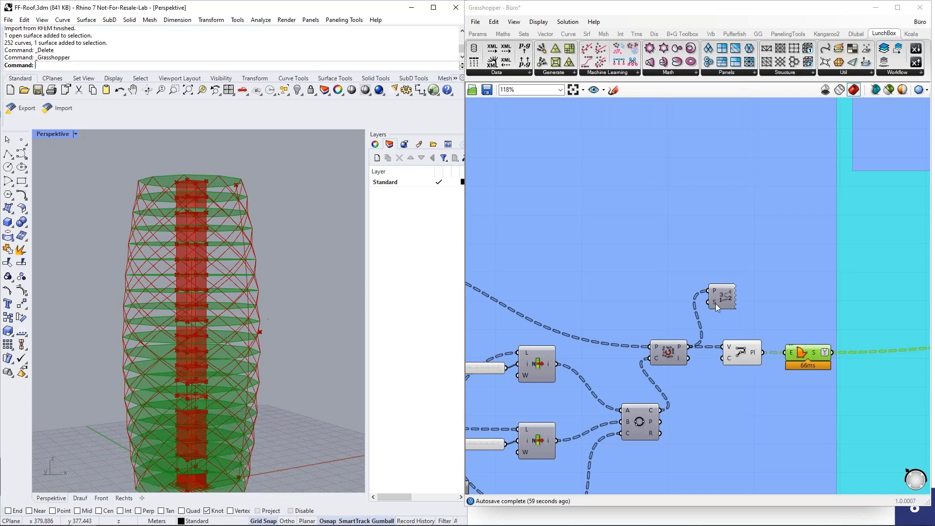
Select the rectangle component of the Concrete Core group and inspect the core's base outline at the foot of the tower
scroll(507, 395, down, 5)
scroll(715, 291, up, 5)
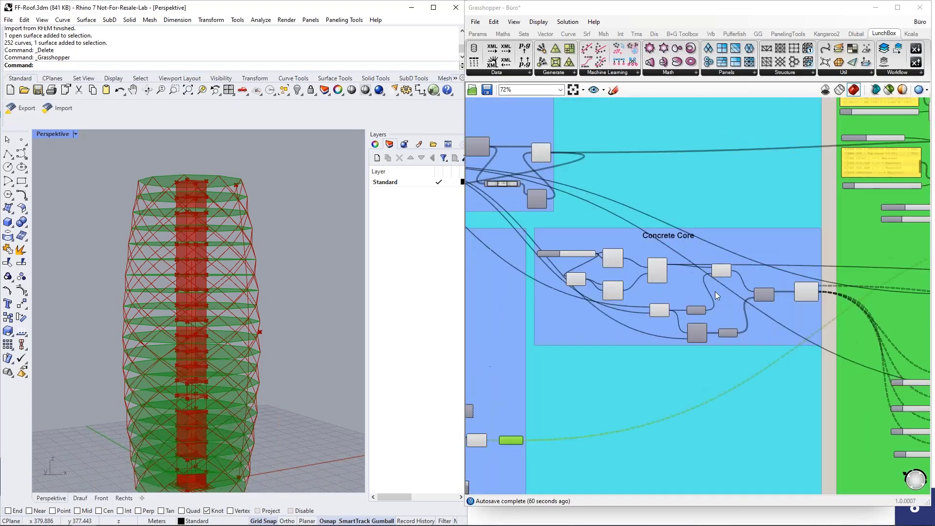
scroll(702, 291, down, 2)
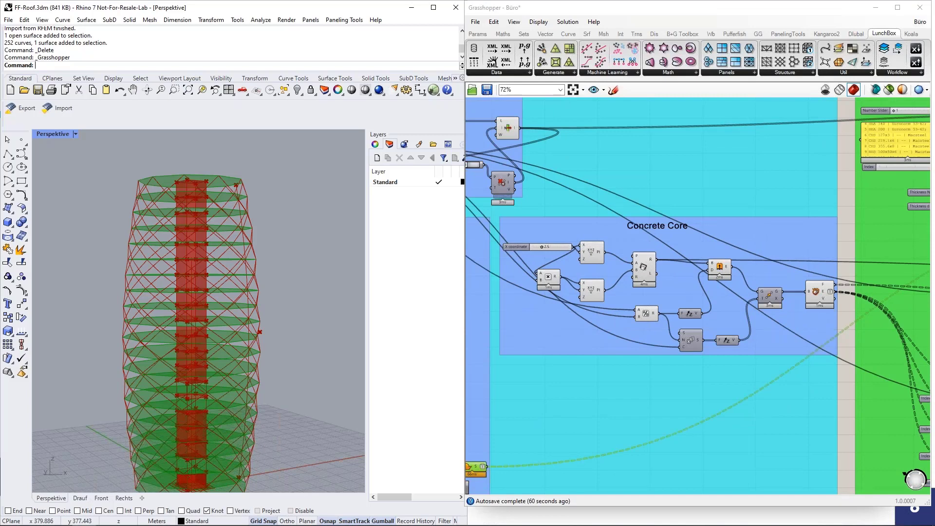
scroll(198, 434, down, 2)
scroll(224, 396, up, 6)
scroll(249, 366, up, 3)
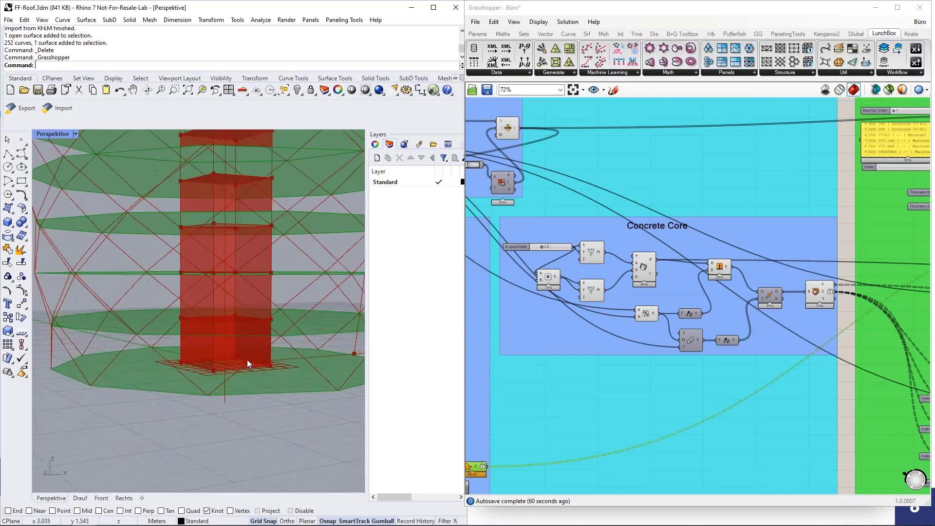
click(643, 270)
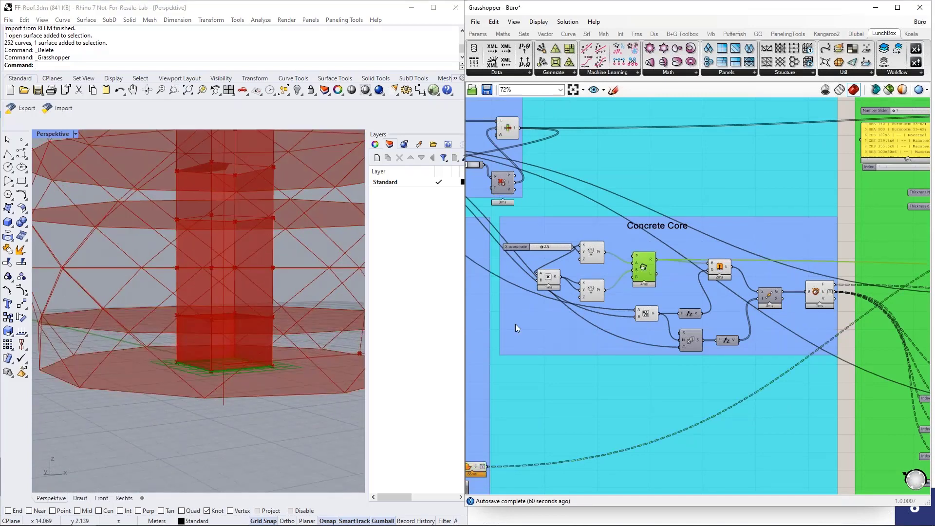
right_drag(331, 336, 331, 274)
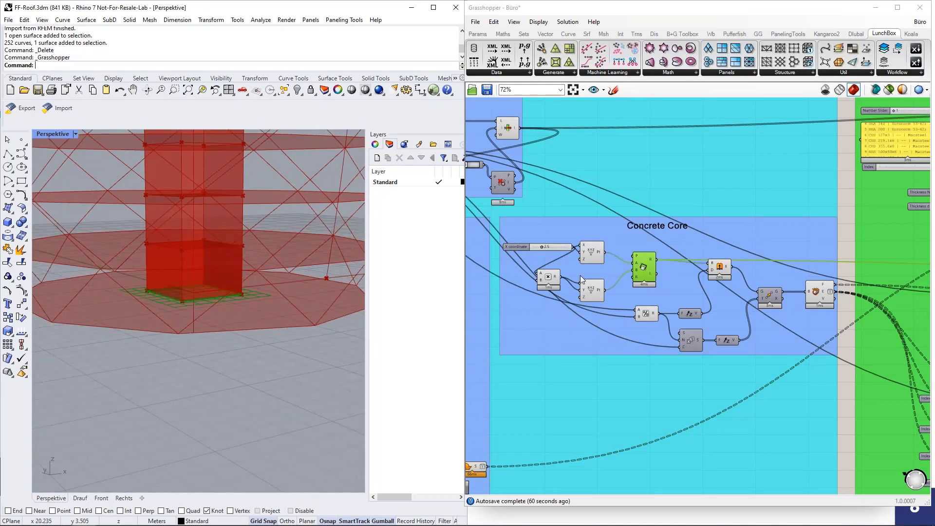
Select the extrusion and deconstruct brep components of the Concrete Core group in turn to inspect the core walls on the tower
drag(541, 247, 541, 249)
scroll(680, 257, up, 3)
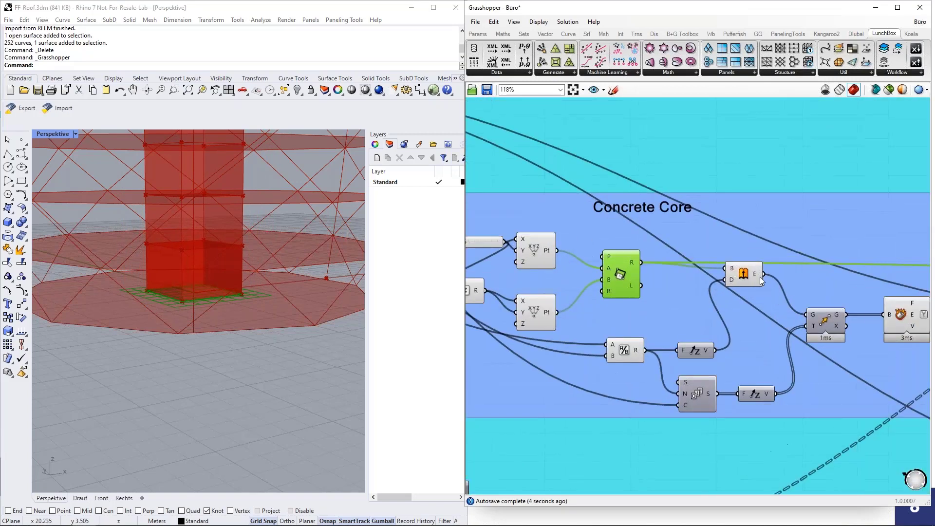
click(719, 266)
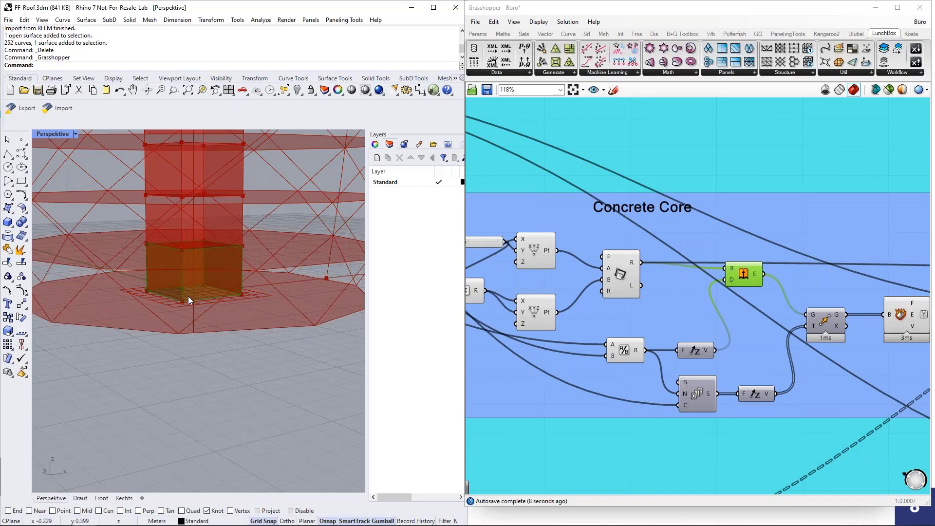
scroll(154, 274, down, 2)
click(905, 317)
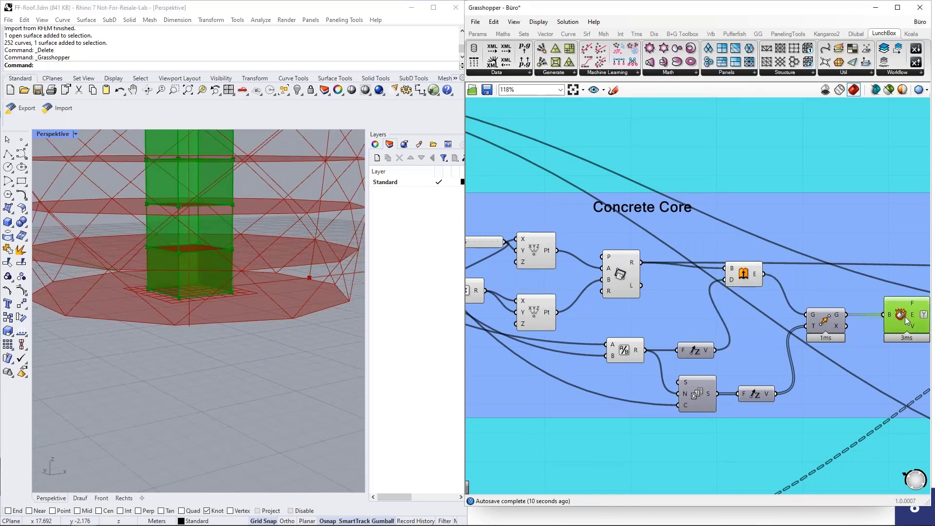
scroll(200, 434, down, 6)
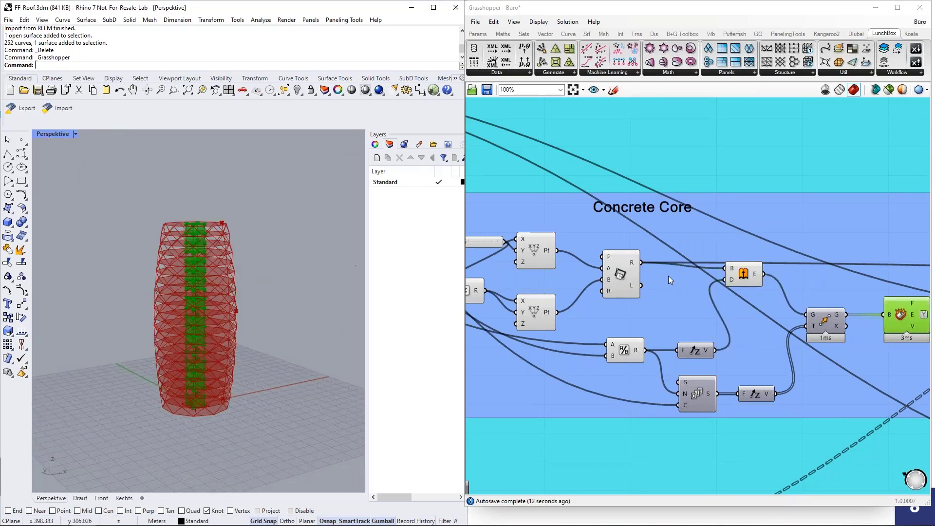
Examine the overall definition and the component layout of the Dlubal Model Data group
scroll(669, 276, down, 8)
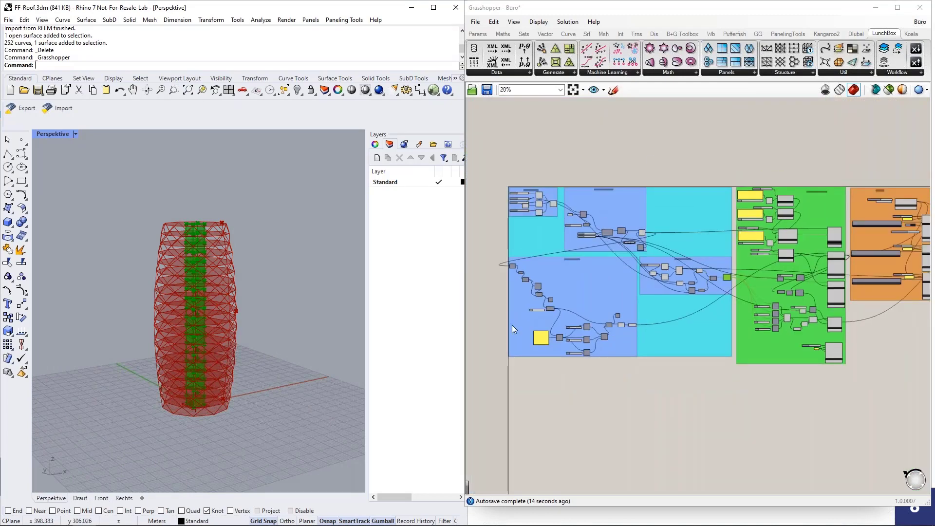
right_drag(838, 369, 784, 376)
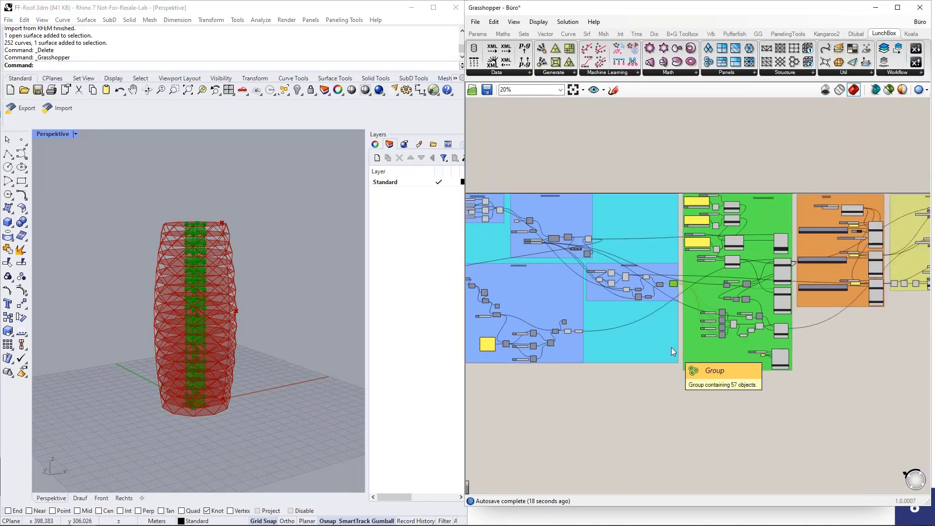
scroll(811, 240, up, 2)
scroll(811, 240, up, 3)
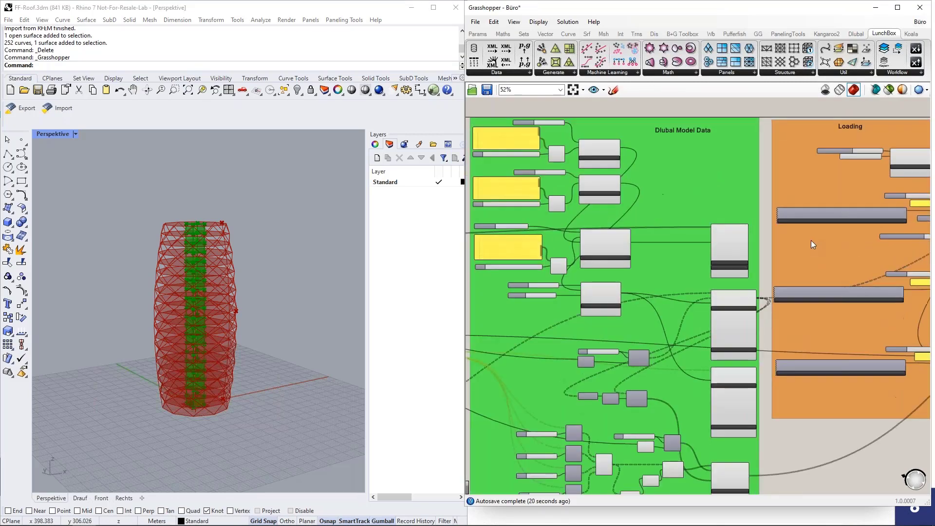
scroll(763, 207, up, 2)
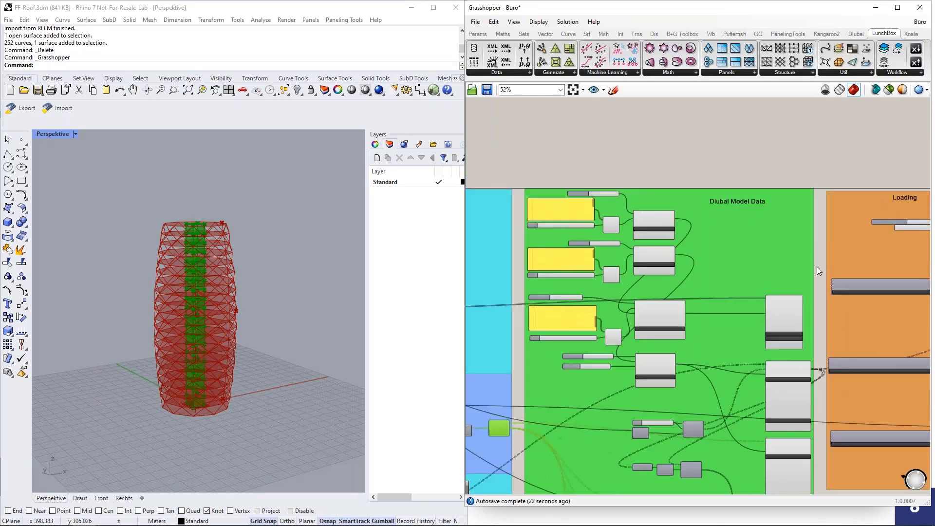
right_drag(693, 228, 754, 237)
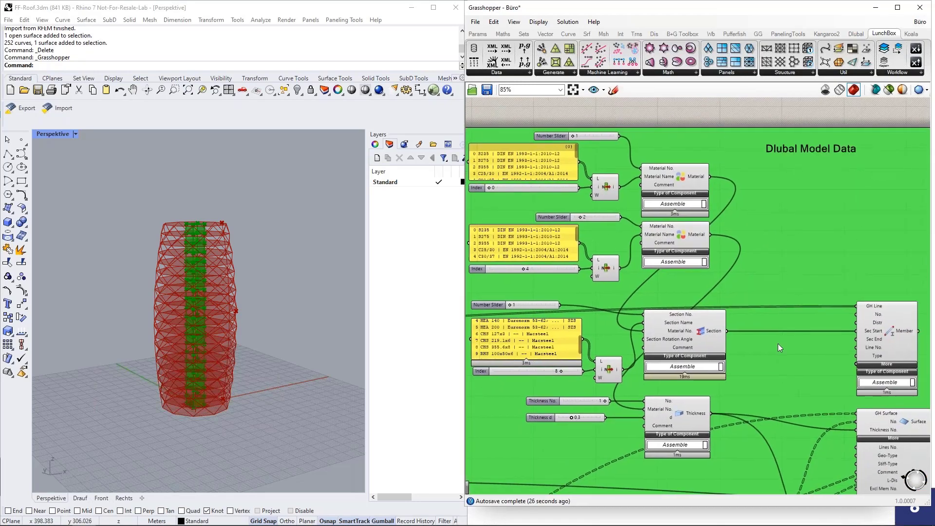
right_drag(772, 346, 761, 334)
right_drag(778, 216, 787, 217)
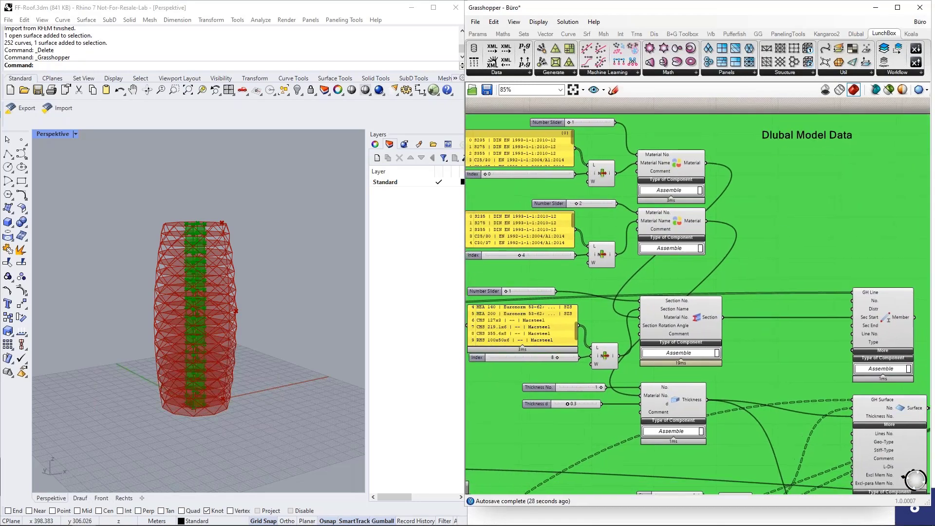
Select both material components and the section component of the Dlubal Model Data group in turn to review their inputs
click(680, 165)
click(680, 221)
click(698, 323)
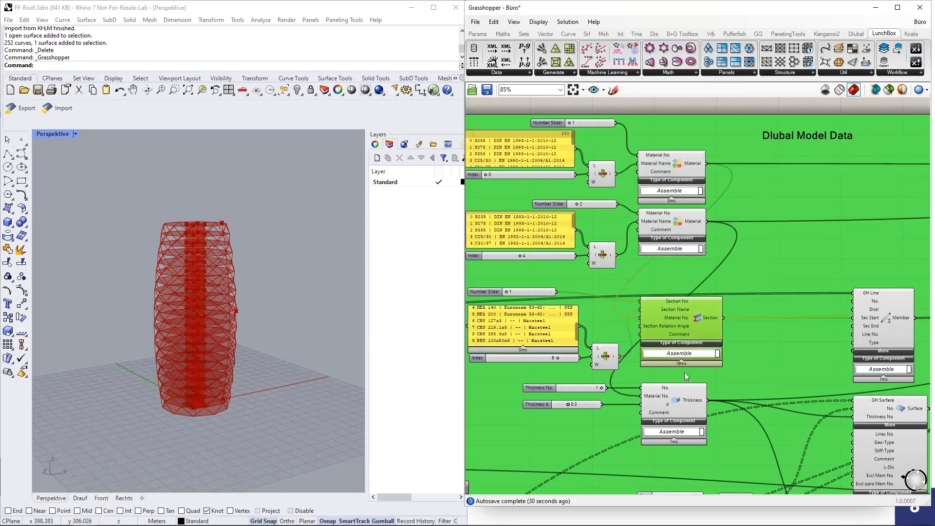
scroll(685, 373, down, 1)
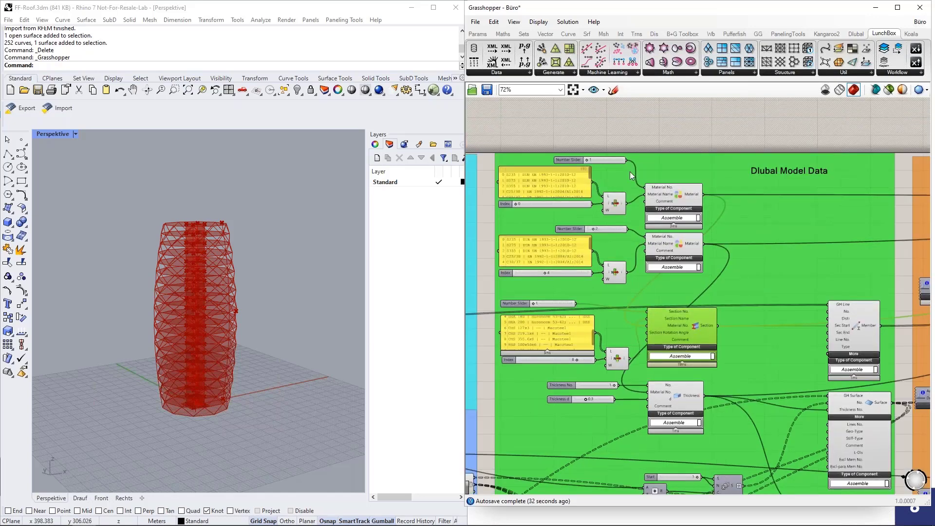
scroll(629, 171, up, 1)
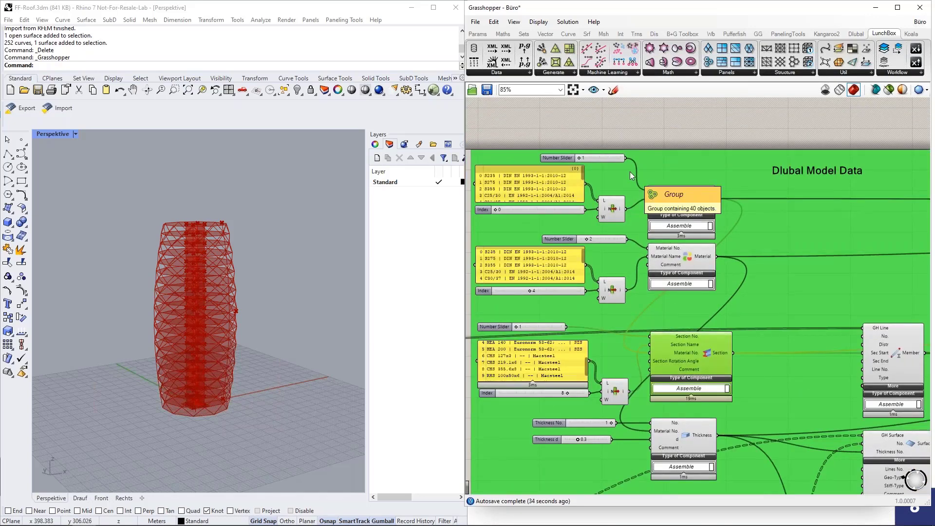
scroll(630, 171, down, 1)
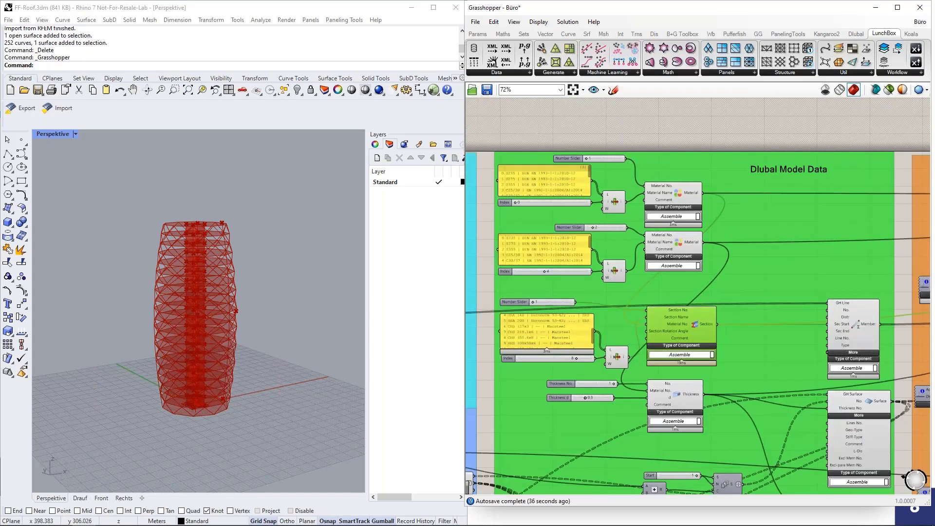
Select the member component of the Dlubal Model Data group and inspect its GH Line and Sec Start inputs
click(847, 302)
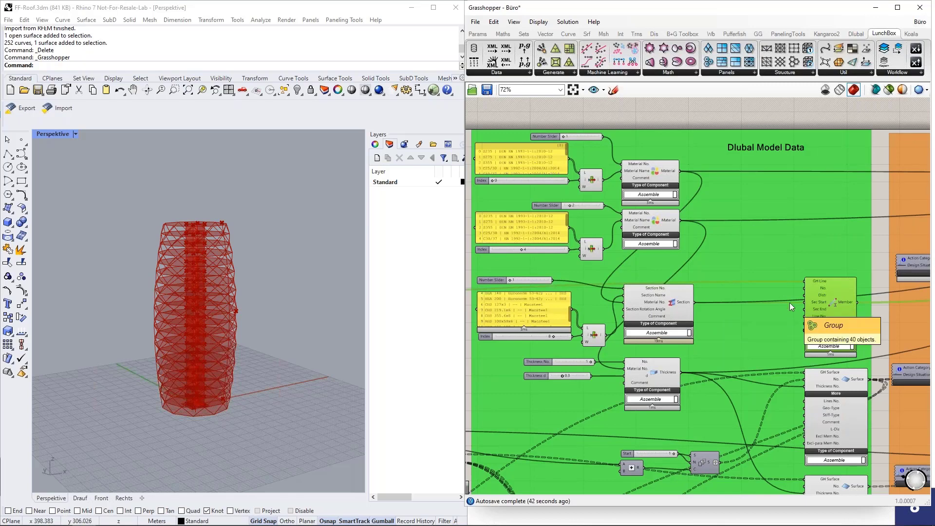
scroll(790, 302, up, 3)
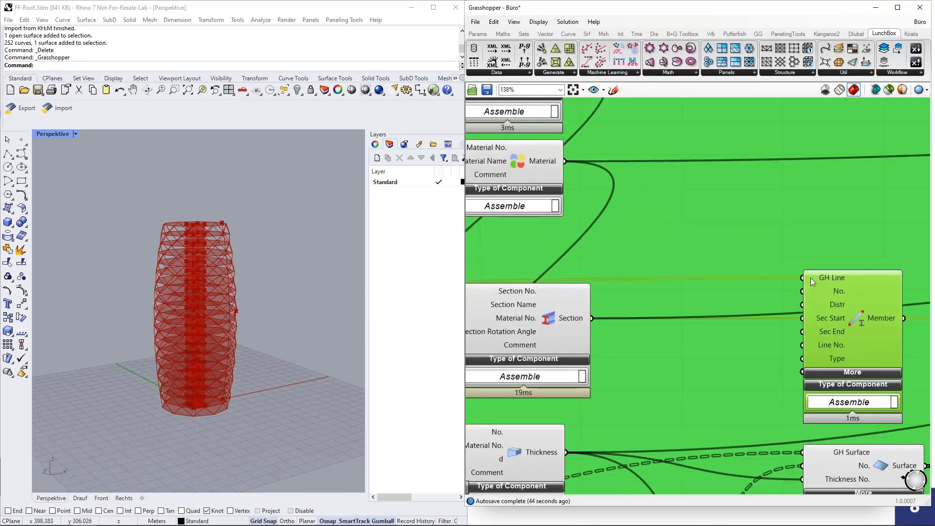
mouse_move(824, 276)
mouse_move(829, 321)
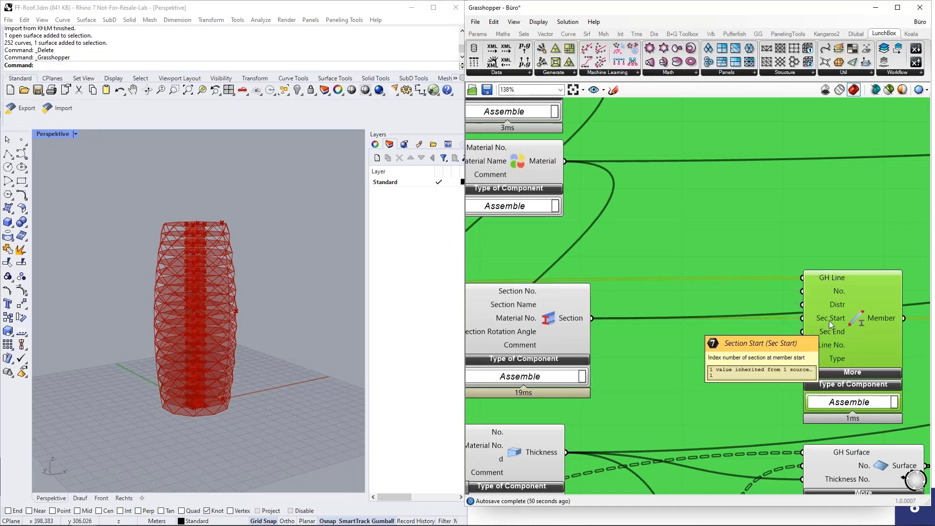
scroll(829, 320, down, 1)
scroll(829, 320, down, 3)
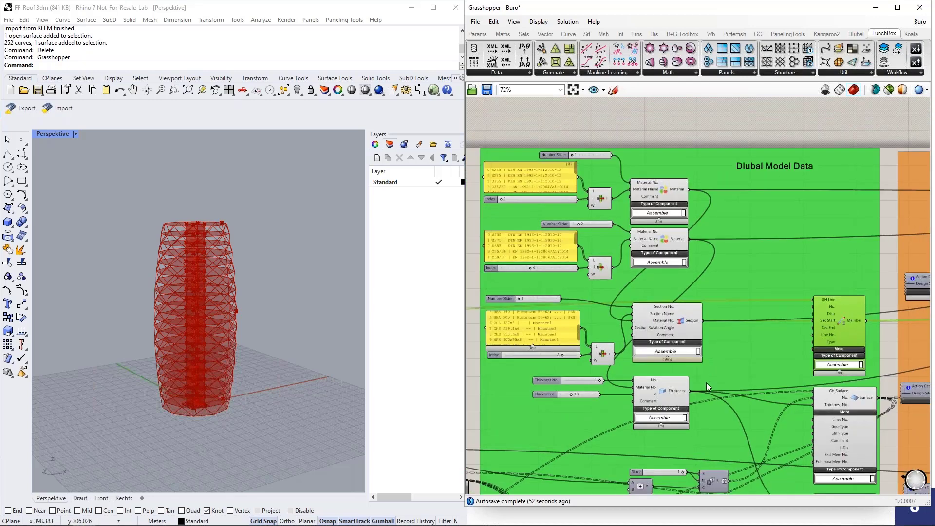
Select the section component and review its connection to the member component
scroll(677, 367, up, 1)
click(662, 309)
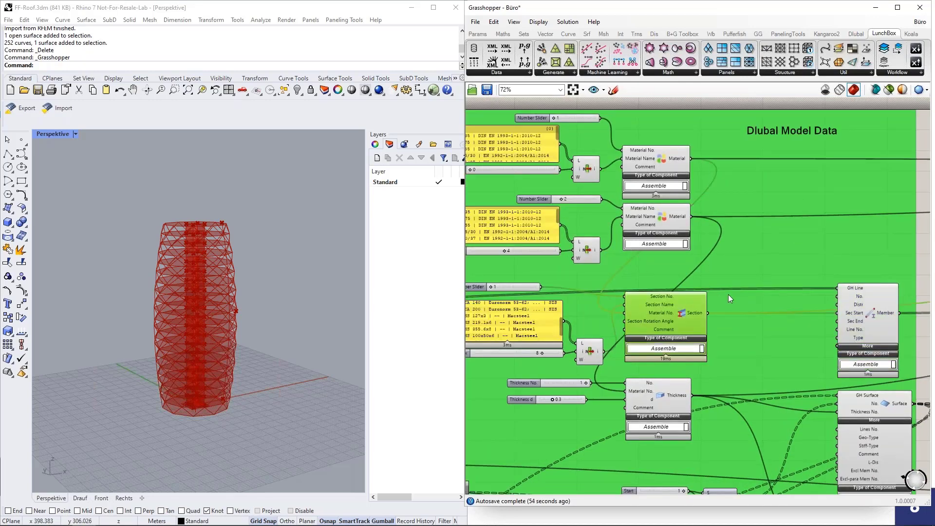
scroll(729, 294, down, 1)
scroll(706, 308, up, 1)
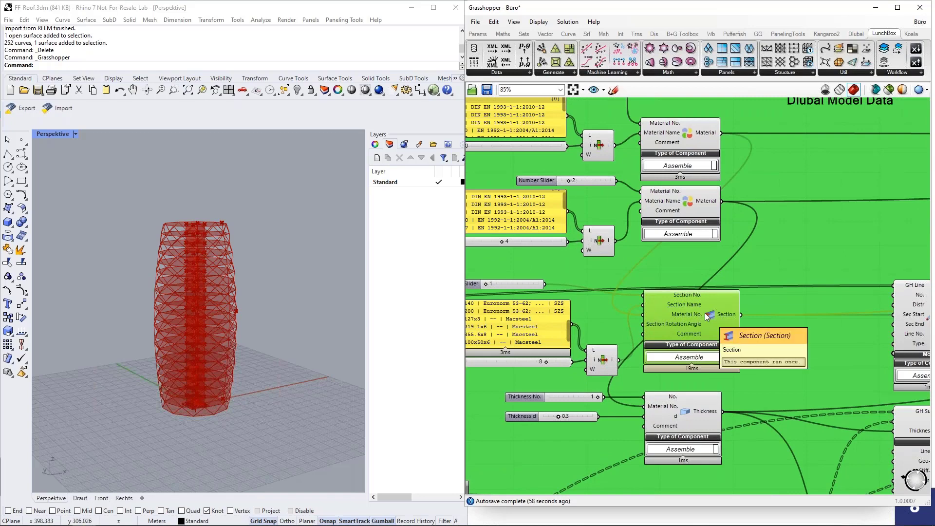
scroll(707, 316, down, 1)
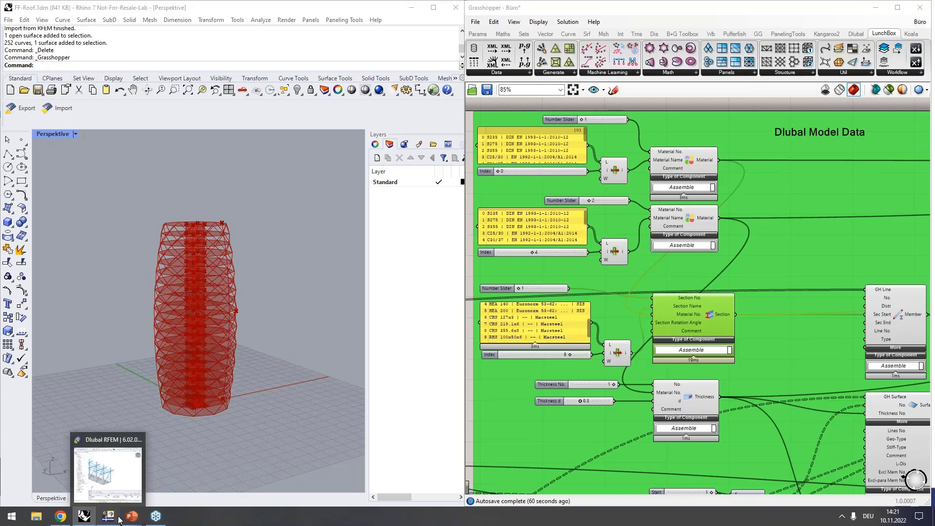
Switch to RFEM and delete the entire existing structure from the Stadion model
click(119, 519)
drag(682, 227, 862, 353)
key(Delete)
scroll(770, 302, up, 5)
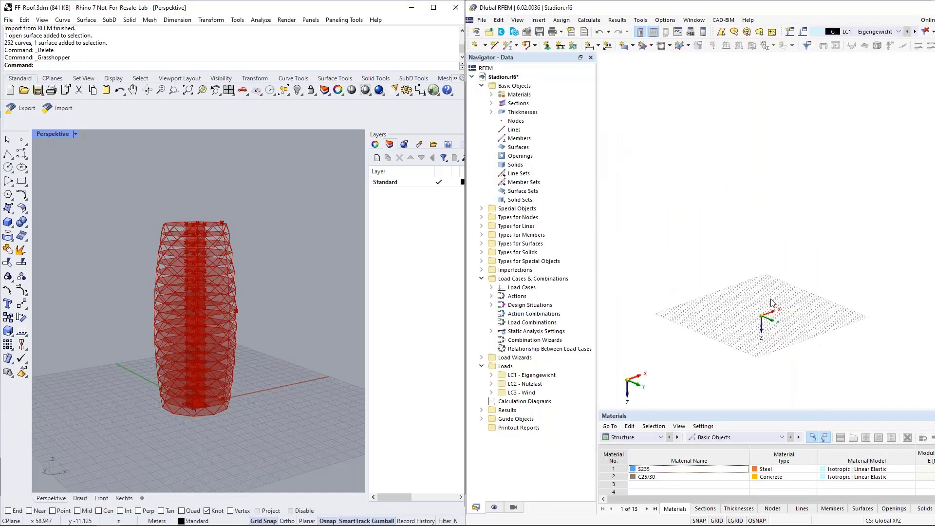
scroll(783, 346, up, 1)
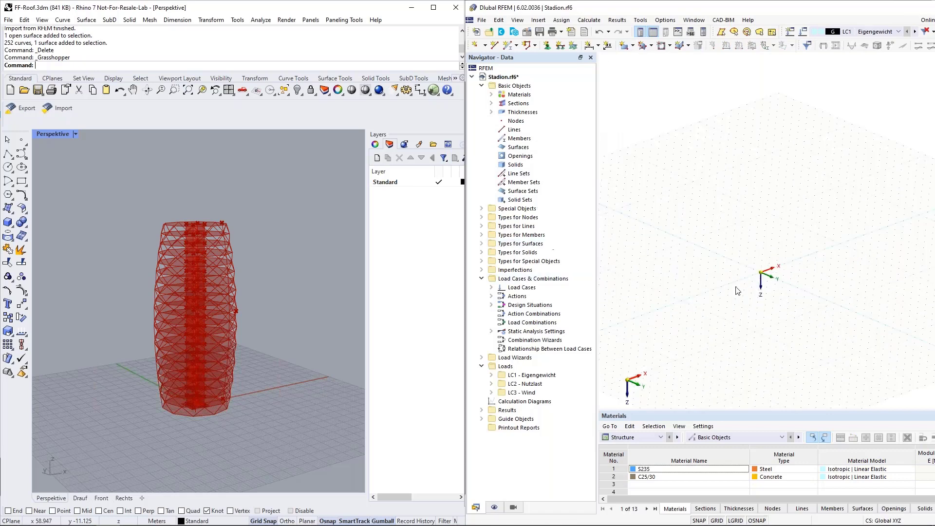
Expand the Sections list of the RFEM model to review its existing sections, and switch back to Rhino and Grasshopper
click(492, 104)
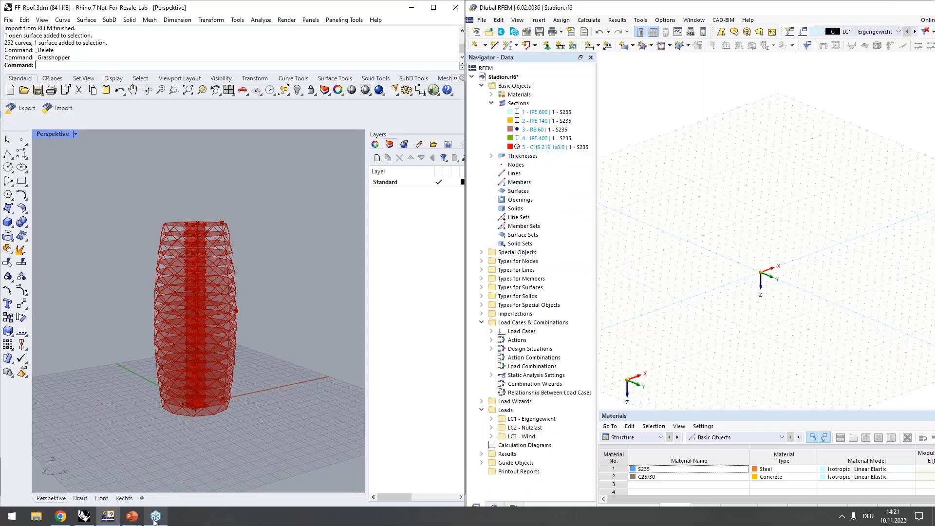
mouse_move(88, 520)
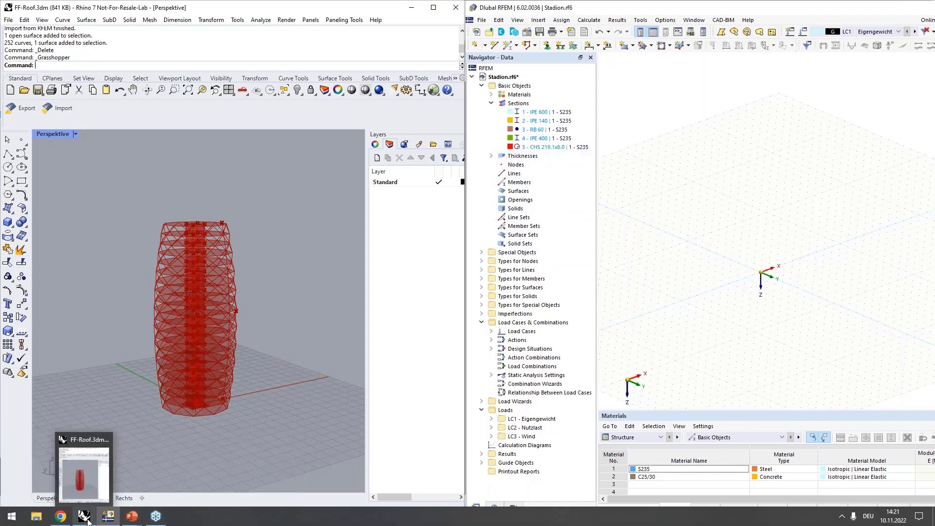
click(86, 517)
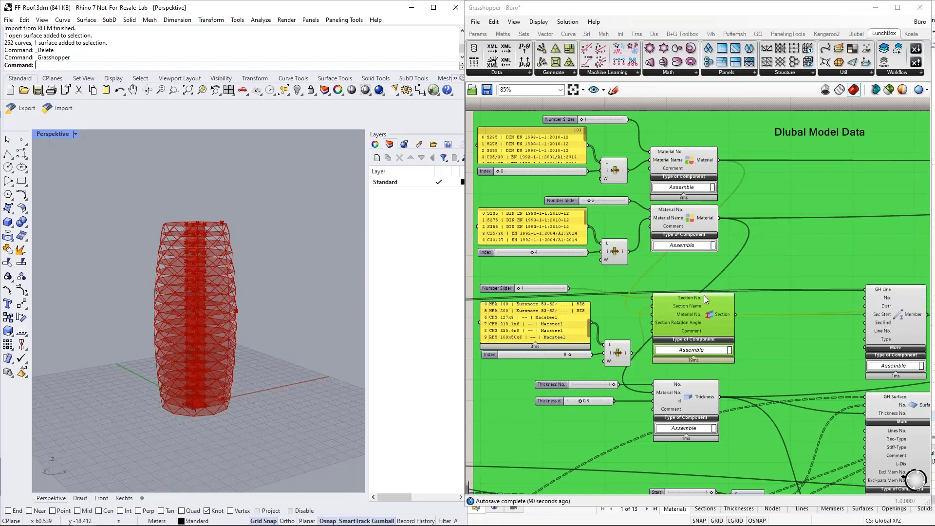
Add a trial number slider with value 4 near the member component and delete it
scroll(902, 311, up, 3)
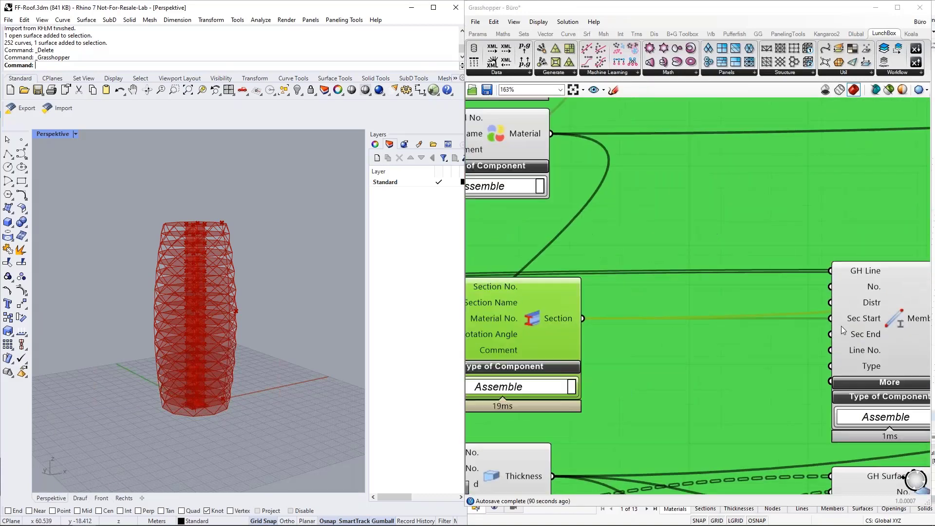
double_click(703, 236)
text(slider)
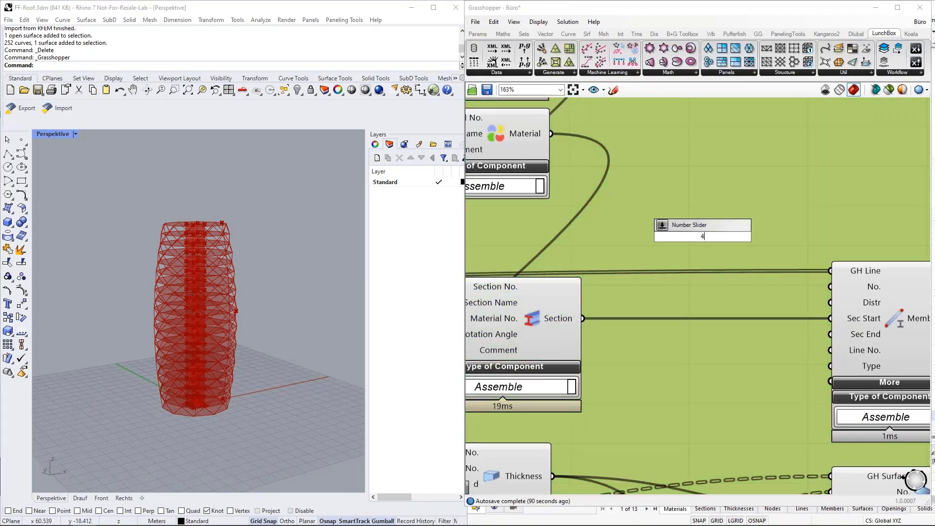
key(Return)
drag(783, 273, 745, 243)
click(741, 239)
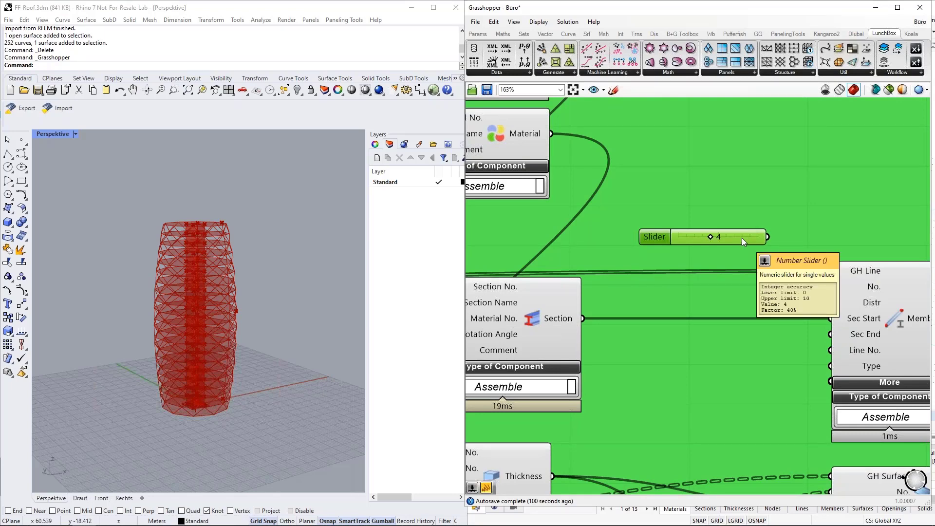
key(Delete)
Examine the material list panels feeding the material components of the Dlubal Model Data group, reading through the first list's entries
scroll(604, 257, down, 2)
scroll(624, 260, down, 4)
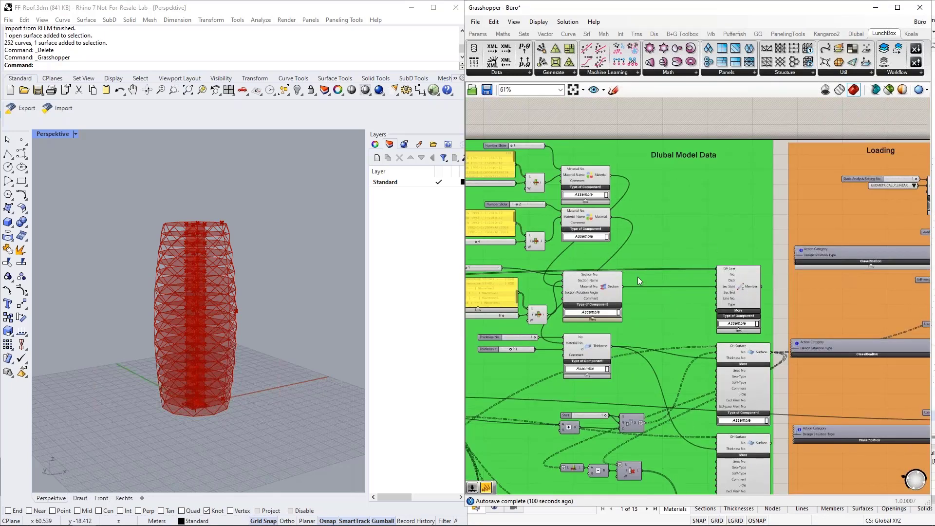
scroll(761, 289, down, 1)
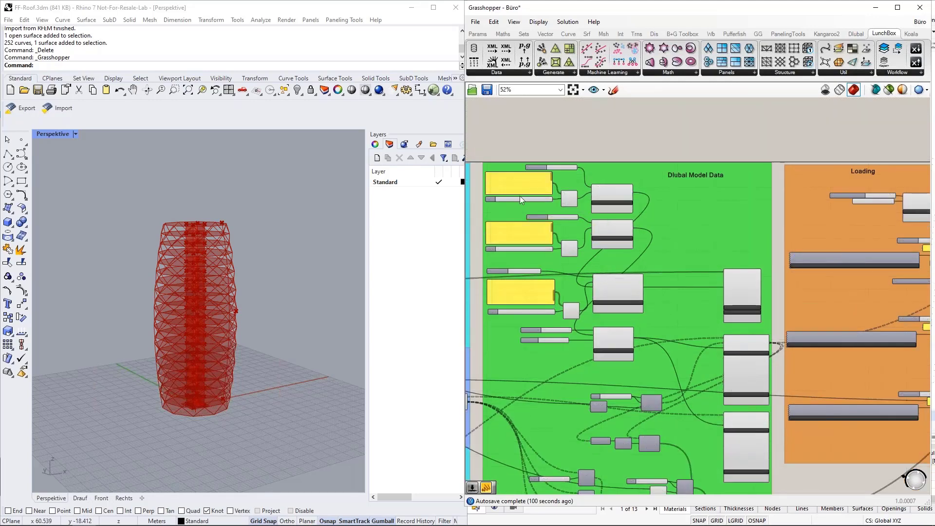
scroll(515, 199, up, 2)
scroll(588, 132, up, 3)
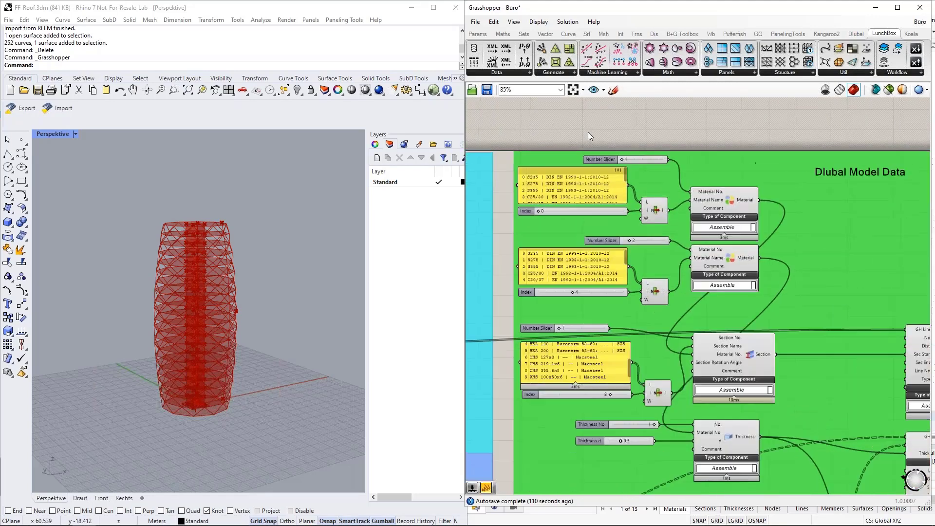
scroll(826, 222, down, 1)
scroll(823, 222, down, 1)
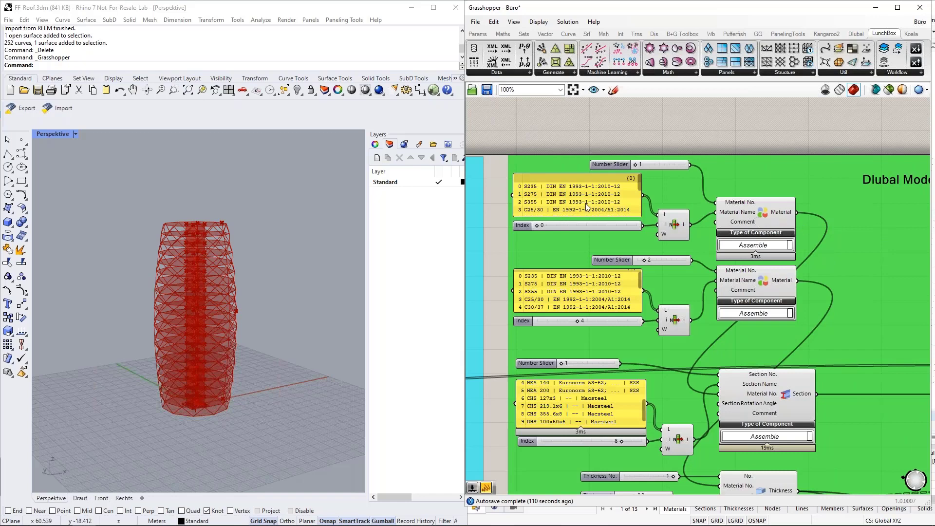
scroll(515, 185, up, 2)
scroll(515, 184, up, 1)
scroll(686, 191, down, 2)
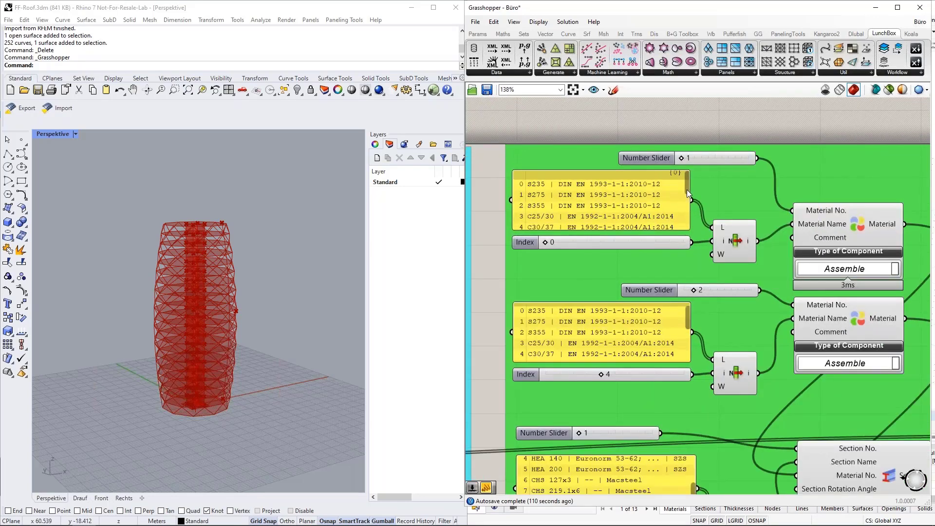
scroll(687, 209, down, 4)
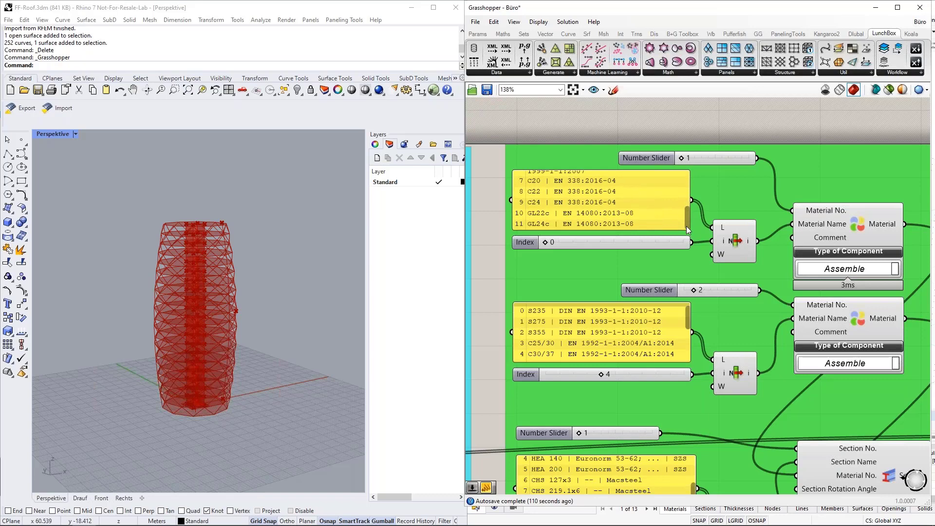
Examine how the material list, index slider and List Item supply the name and number of both Material components
scroll(688, 220, up, 5)
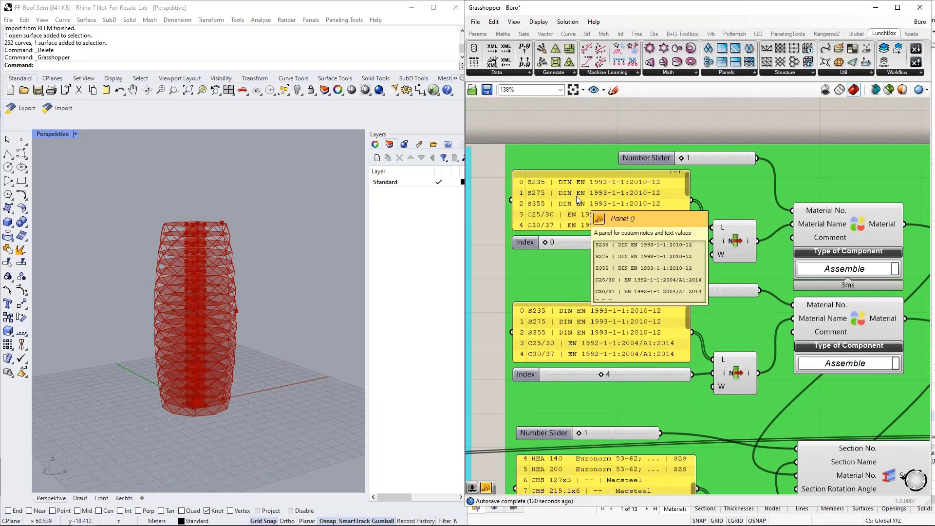
click(735, 243)
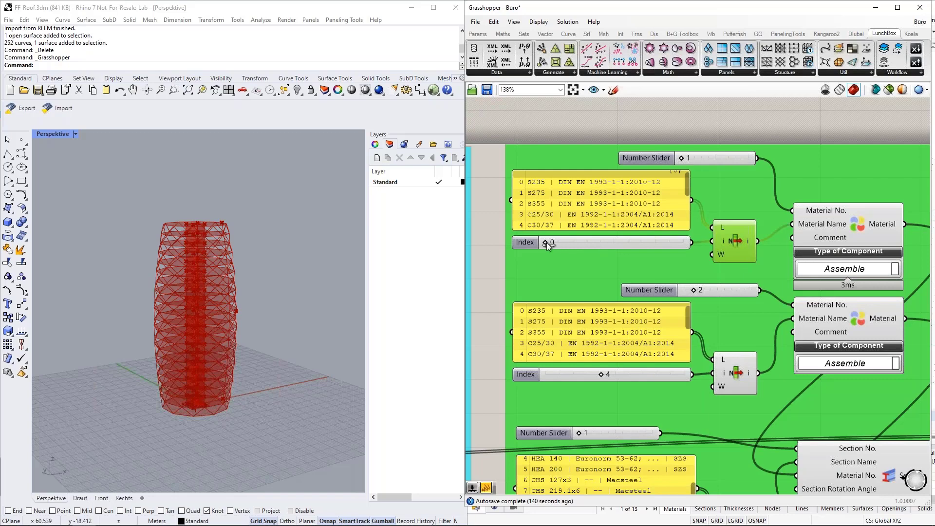
click(595, 243)
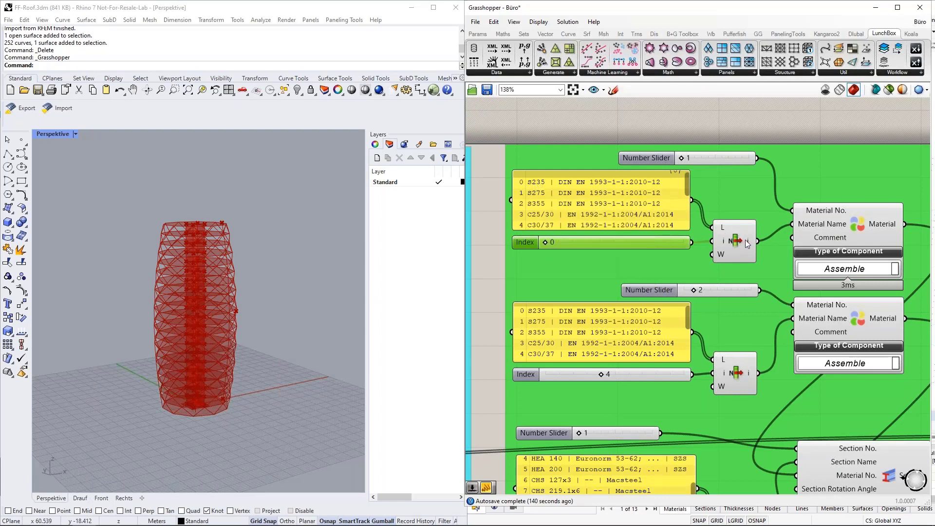
click(841, 214)
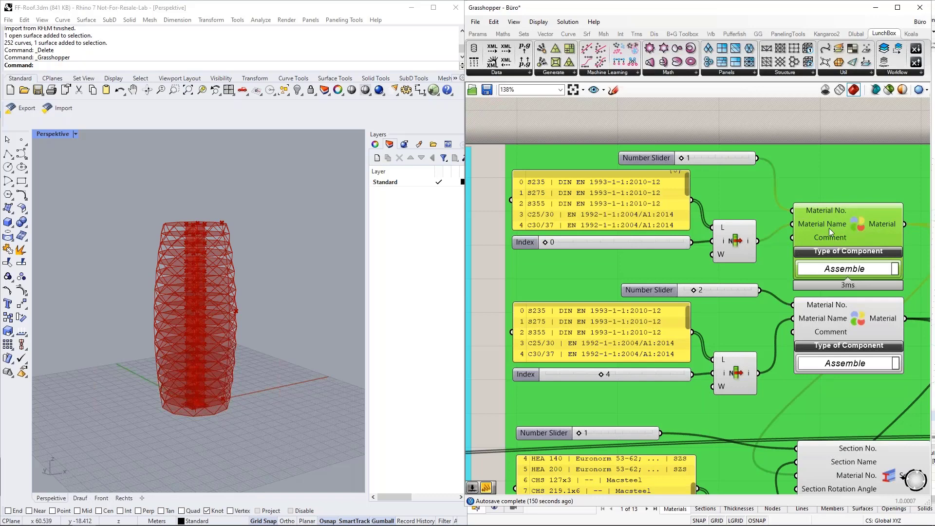
scroll(680, 156, down, 3)
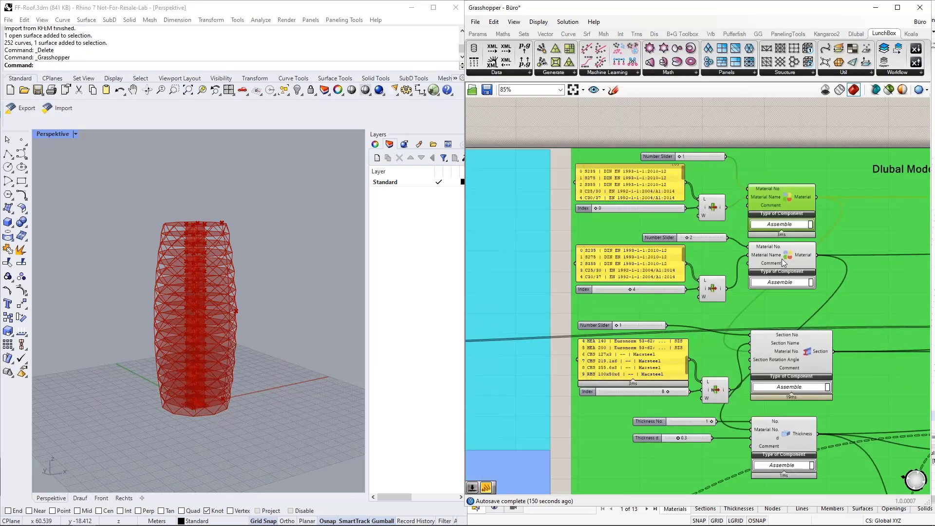
click(782, 258)
scroll(786, 301, up, 1)
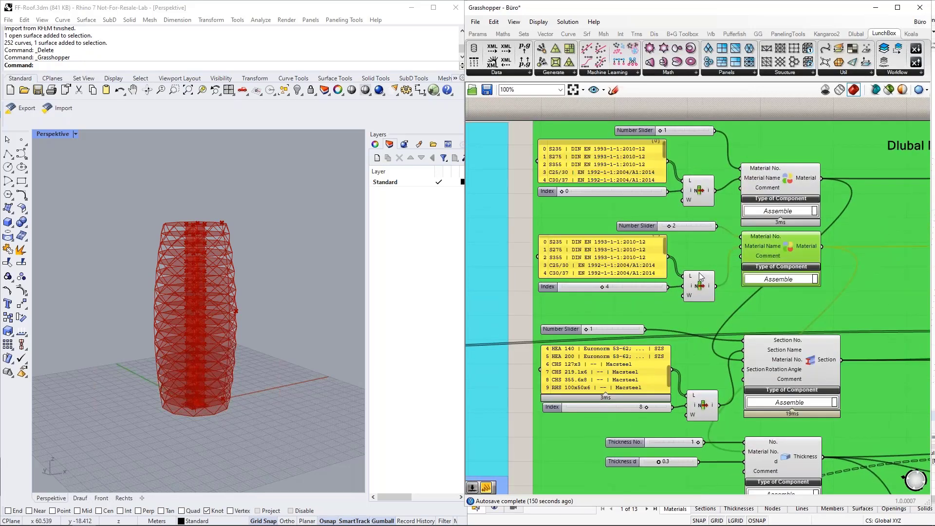
scroll(671, 197, down, 2)
scroll(709, 328, up, 3)
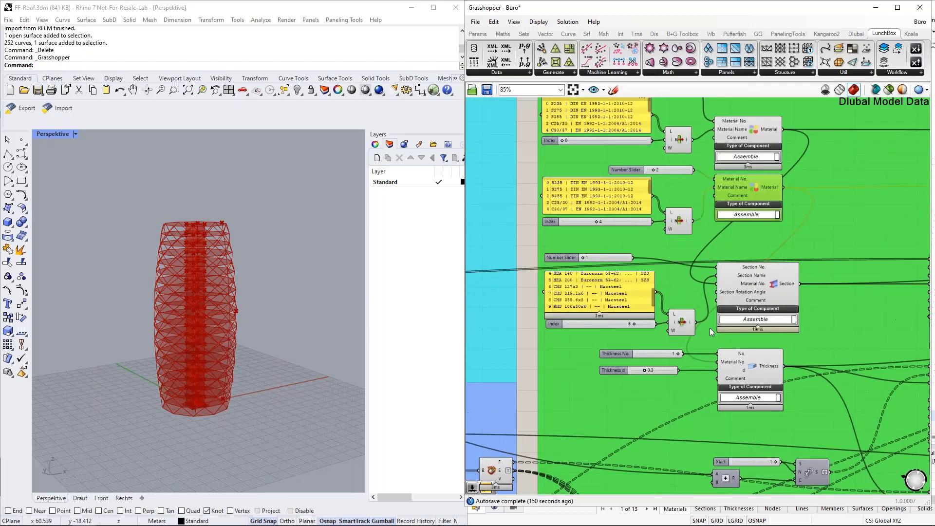
Examine the Section component's inputs, its List Item, and the section list panel that supplies the section name
click(796, 271)
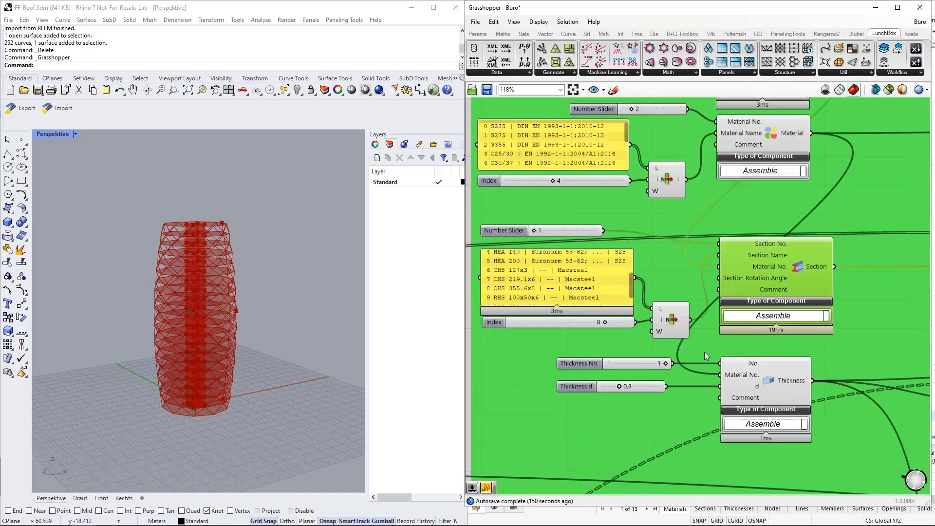
scroll(723, 280, down, 1)
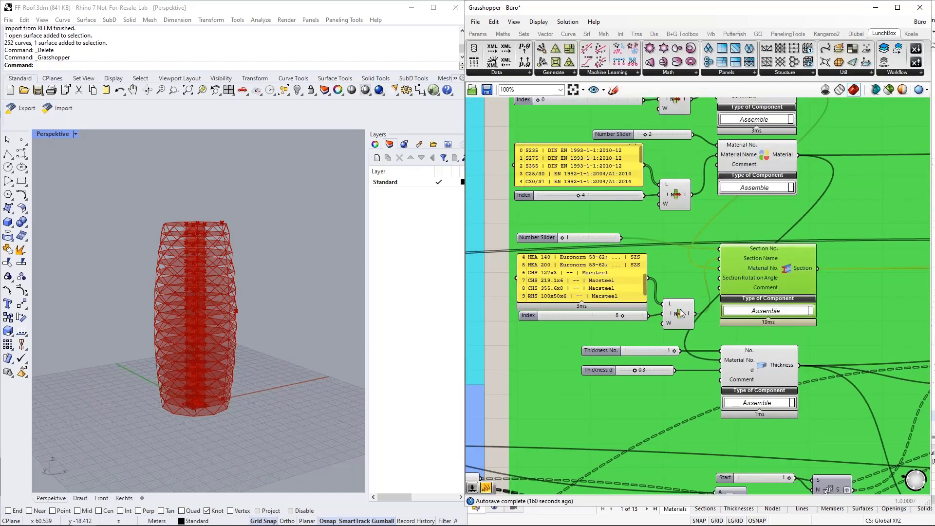
drag(683, 315, 682, 289)
scroll(761, 259, up, 2)
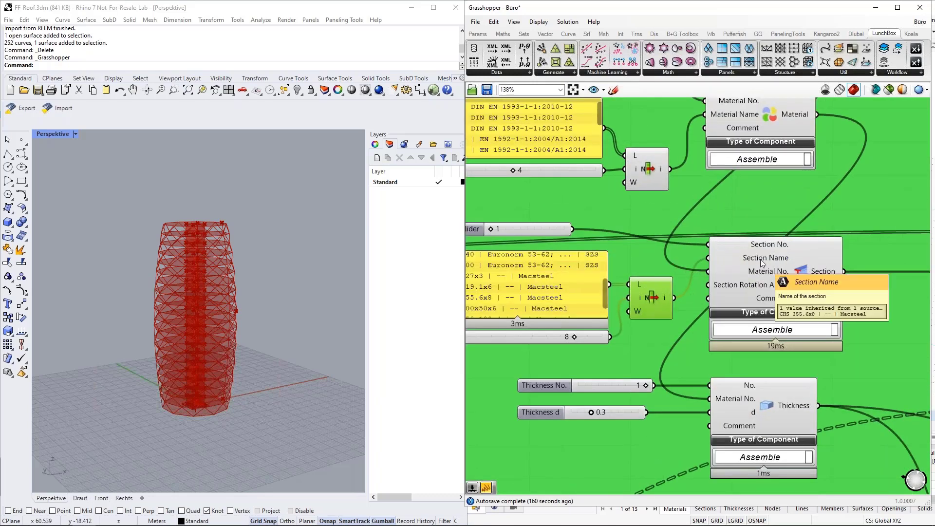
scroll(761, 259, down, 1)
scroll(528, 280, up, 1)
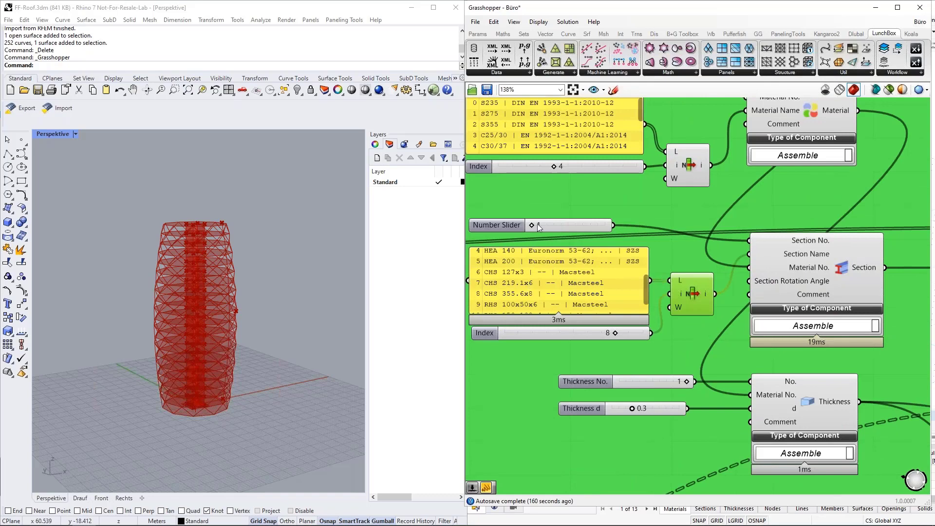
right_drag(532, 195, 559, 193)
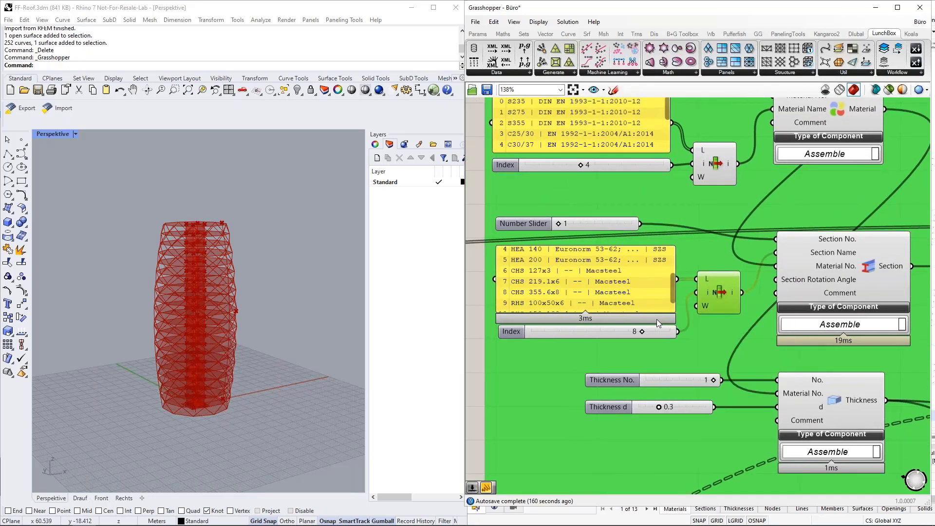
mouse_move(673, 291)
mouse_down()
mouse_move(671, 259)
mouse_move(670, 284)
mouse_up()
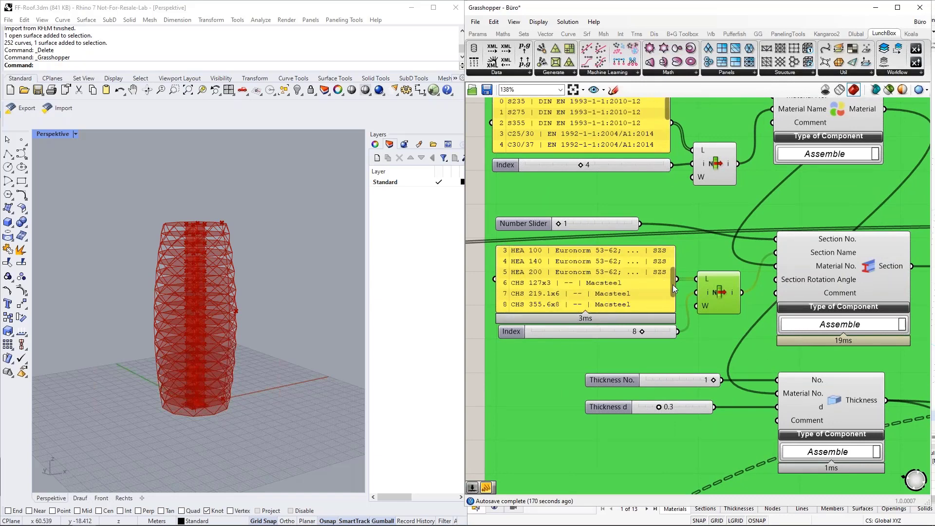
drag(673, 284, 674, 291)
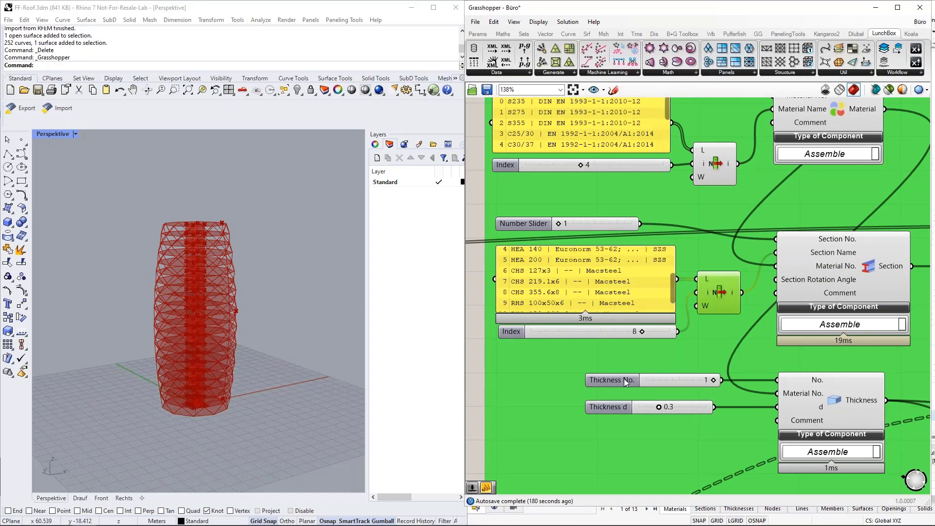
Trace the Section component's Material No. input back to the first Material component and inspect the material number sliders
scroll(604, 379, down, 2)
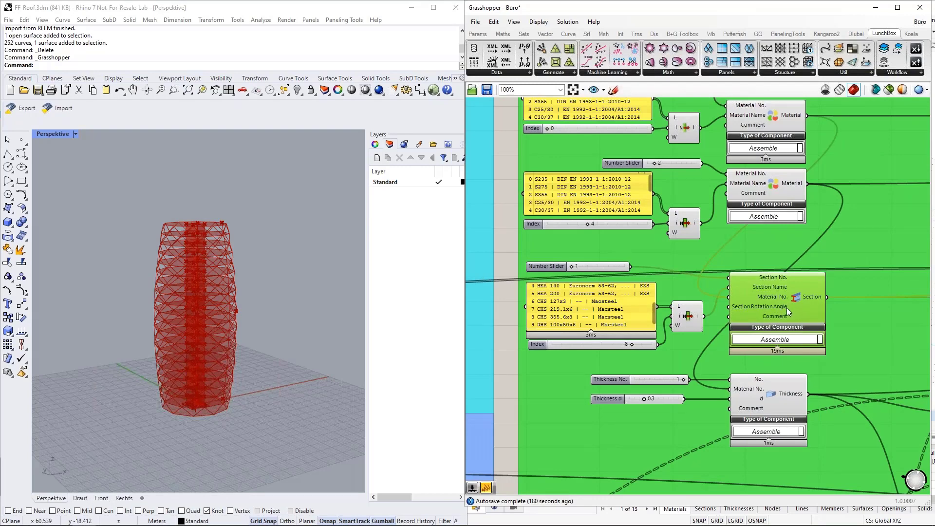
click(767, 303)
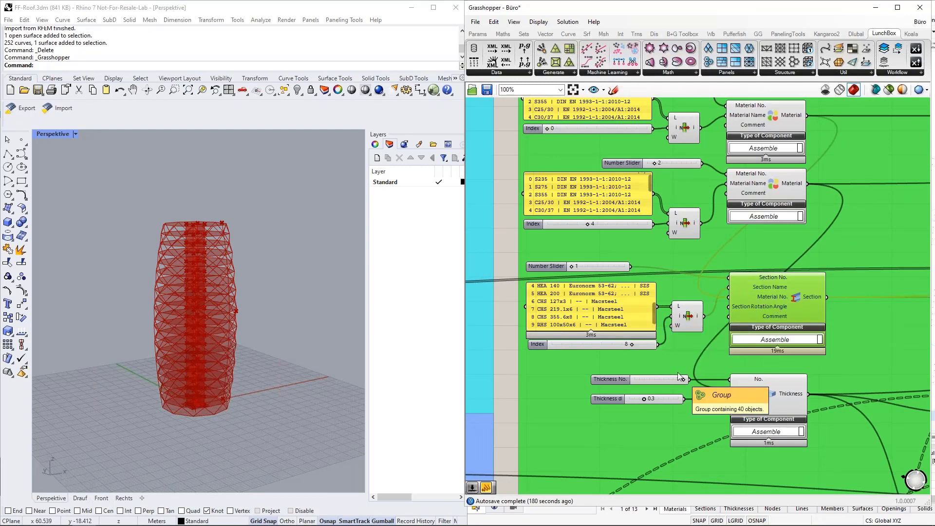
scroll(735, 297, up, 4)
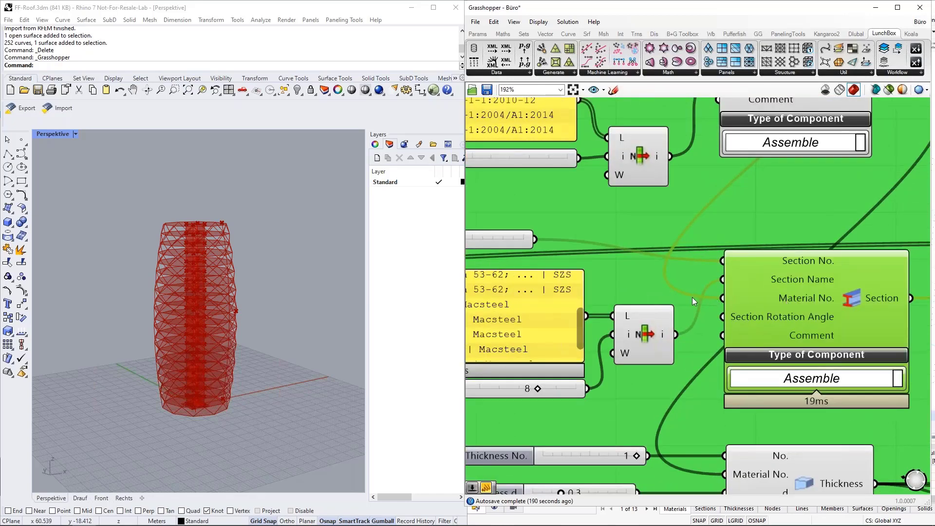
scroll(648, 364, down, 6)
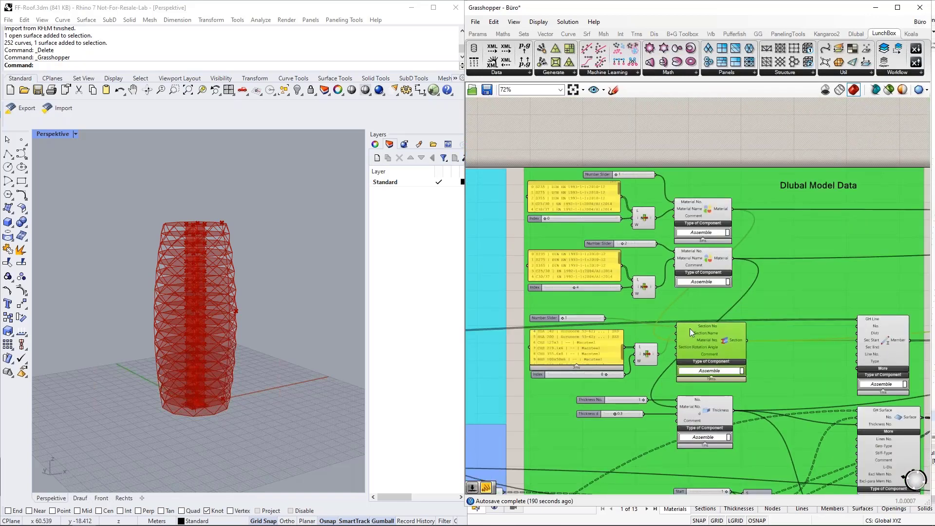
scroll(697, 201, up, 4)
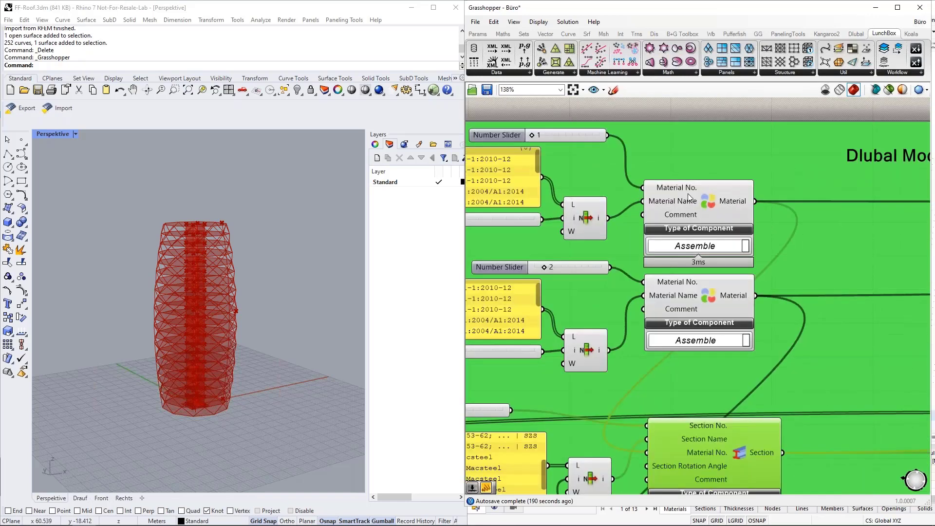
click(572, 138)
click(710, 208)
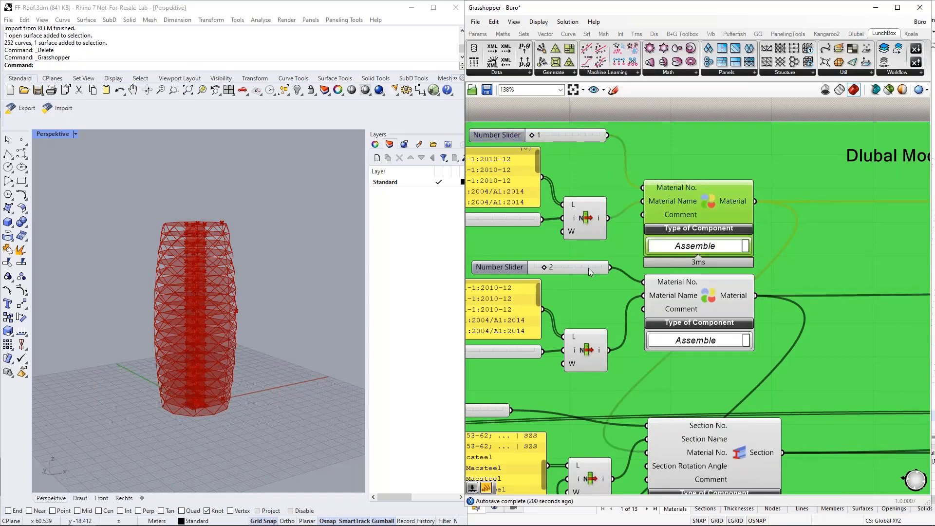
scroll(711, 190, down, 3)
drag(740, 196, 673, 351)
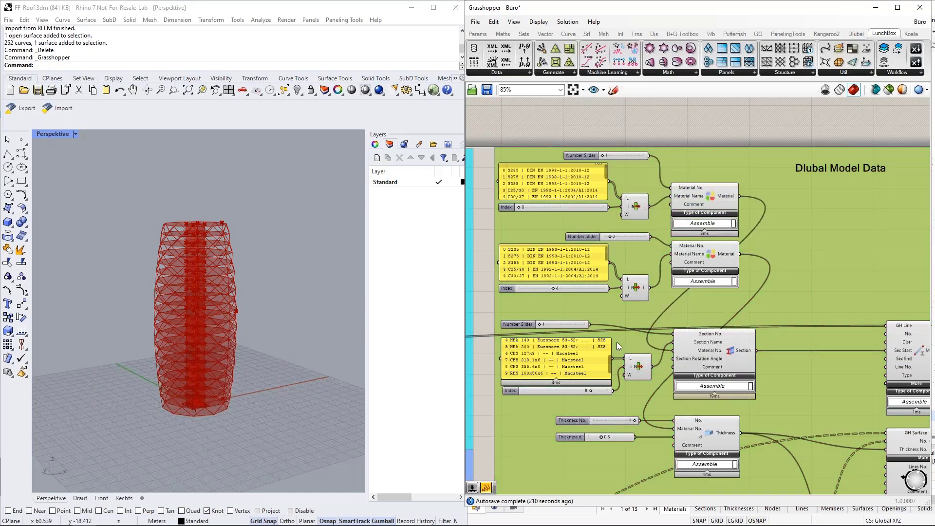
double_click(617, 343)
text(1)
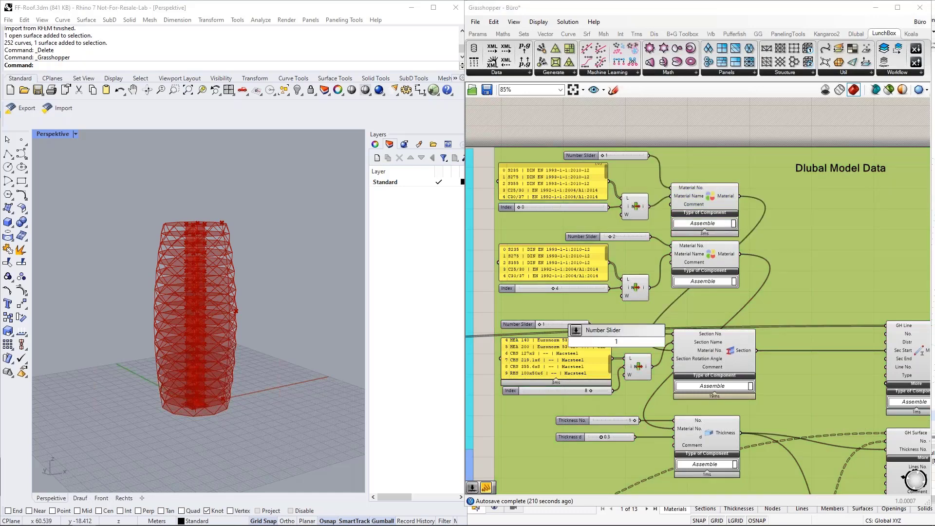
key(Escape)
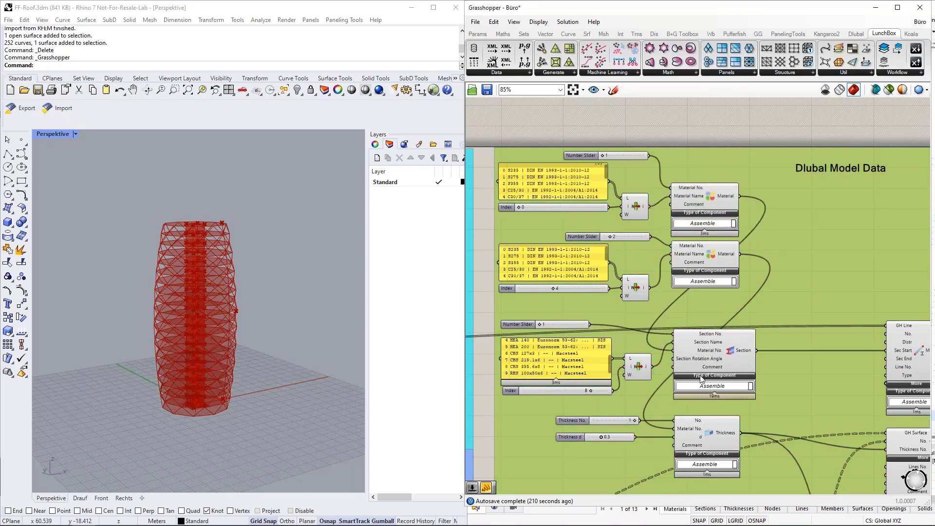
Inspect the first material's number slider and the Thickness component's connections in the Dlubal Model Data group
click(616, 153)
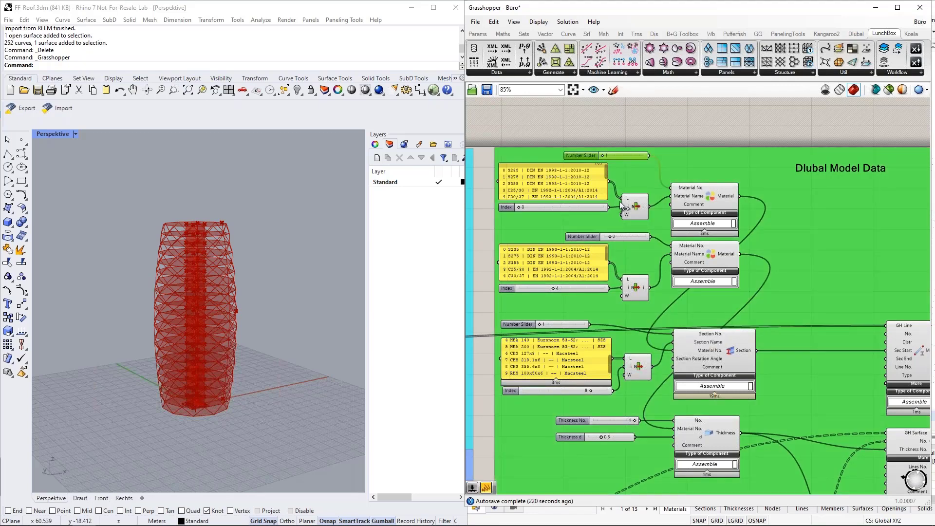
scroll(615, 174, down, 3)
scroll(653, 261, up, 3)
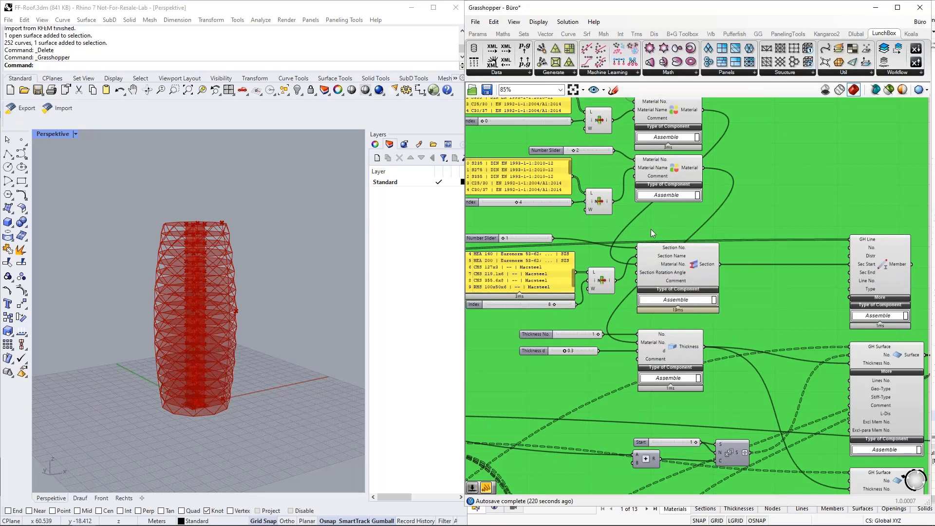
scroll(657, 215, down, 4)
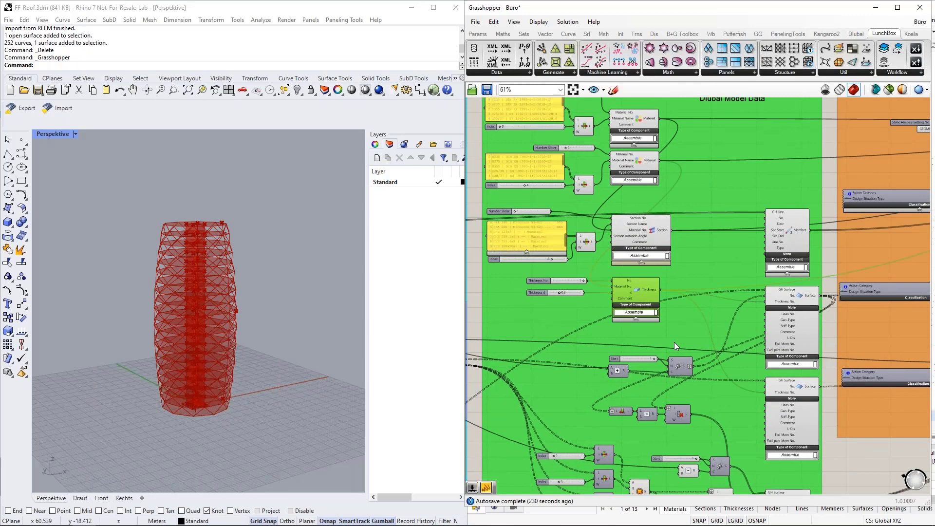
click(735, 312)
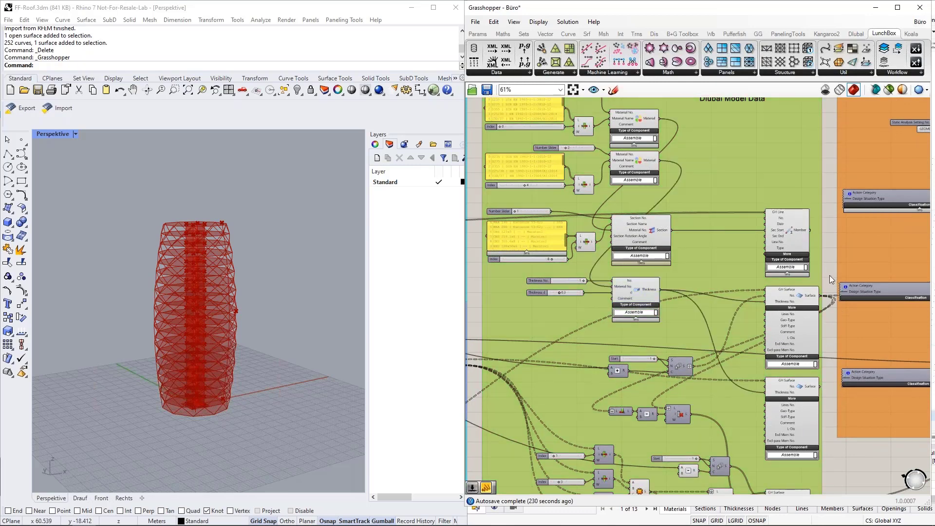
Examine the Member component and trace its GH Line input back to the framework's List Item, highlighting the source lines in Rhino
right_drag(831, 271, 718, 204)
scroll(718, 204, up, 3)
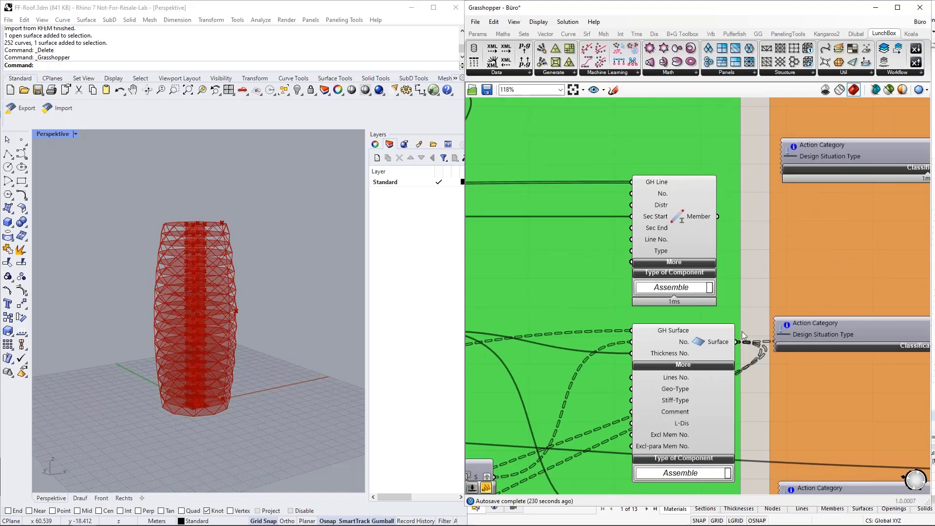
scroll(757, 350, down, 3)
click(715, 267)
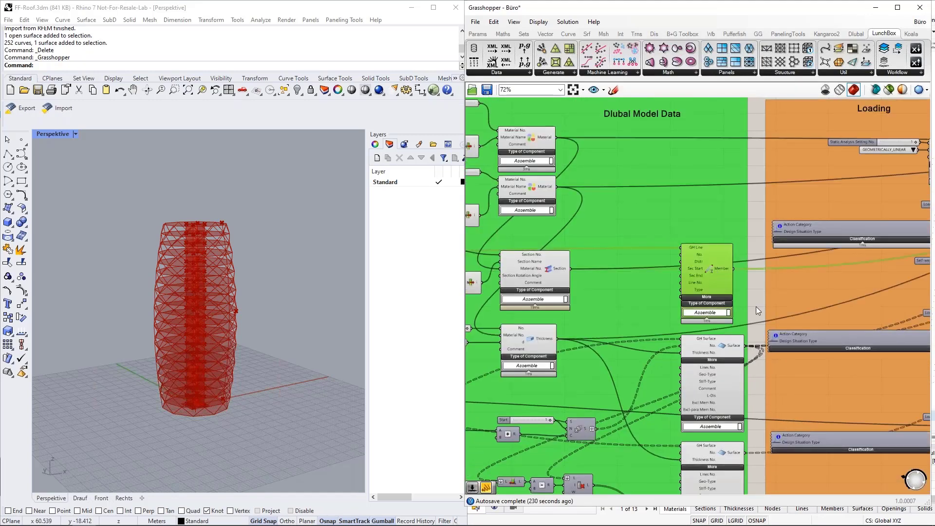
scroll(711, 268, up, 3)
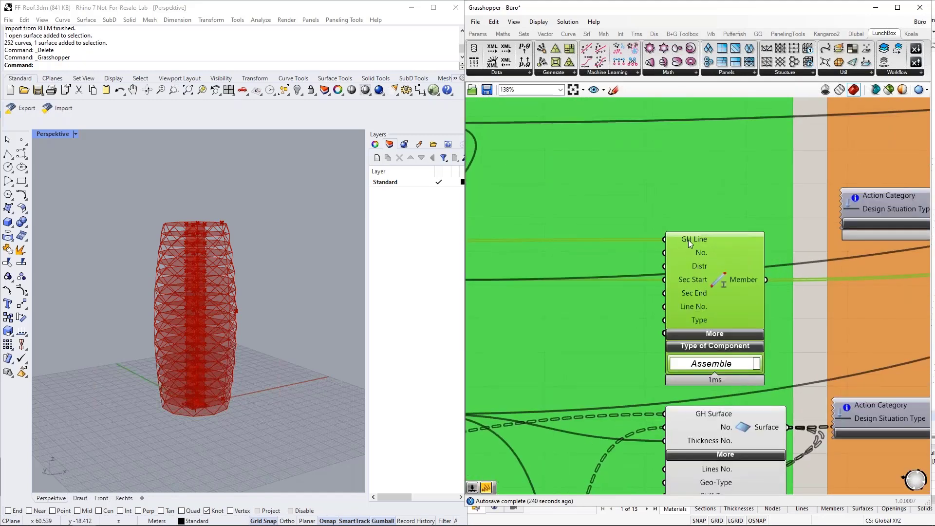
scroll(794, 266, down, 10)
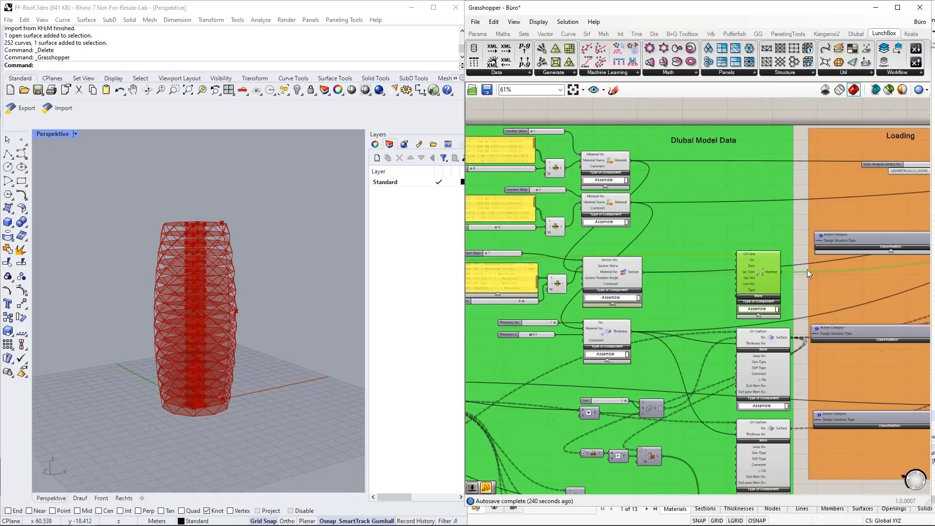
scroll(526, 269, up, 12)
click(533, 279)
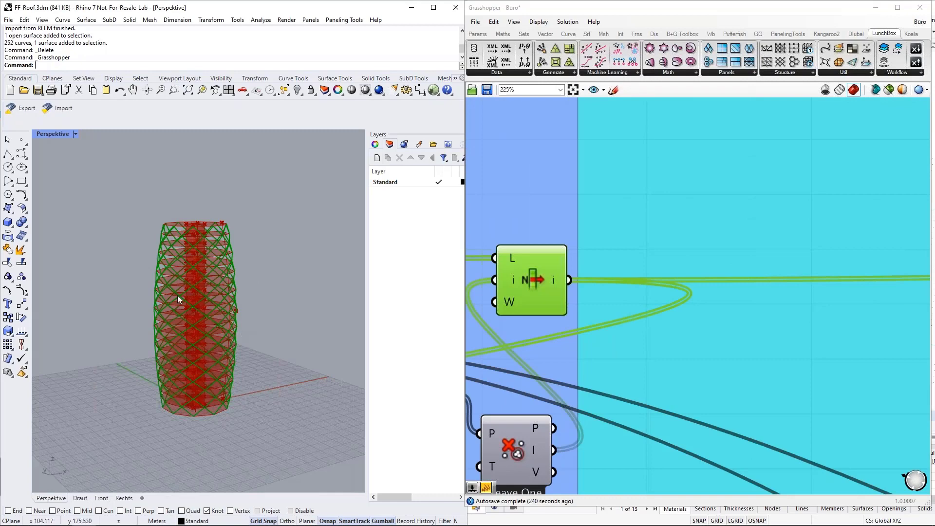
scroll(539, 273, down, 12)
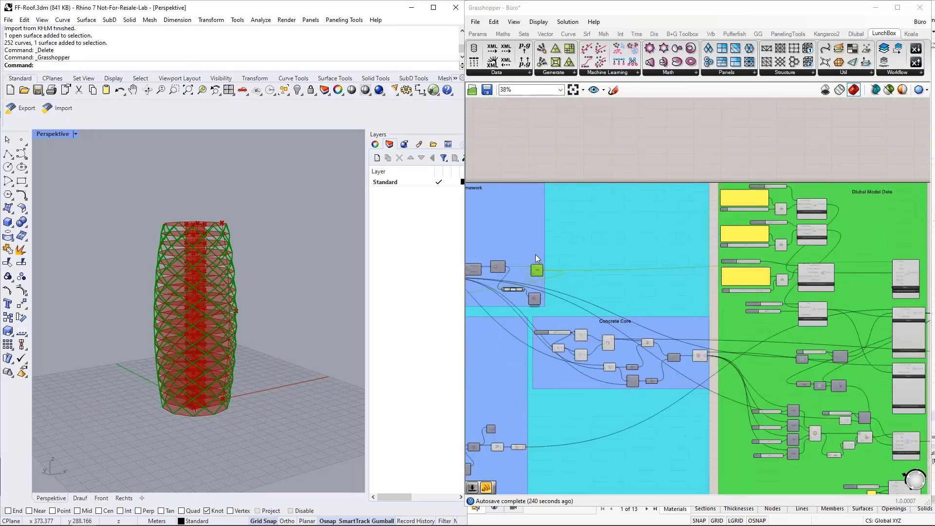
Select the Thickness component to show how it connects to the Surface components
scroll(813, 348, up, 6)
right_drag(826, 241, 914, 220)
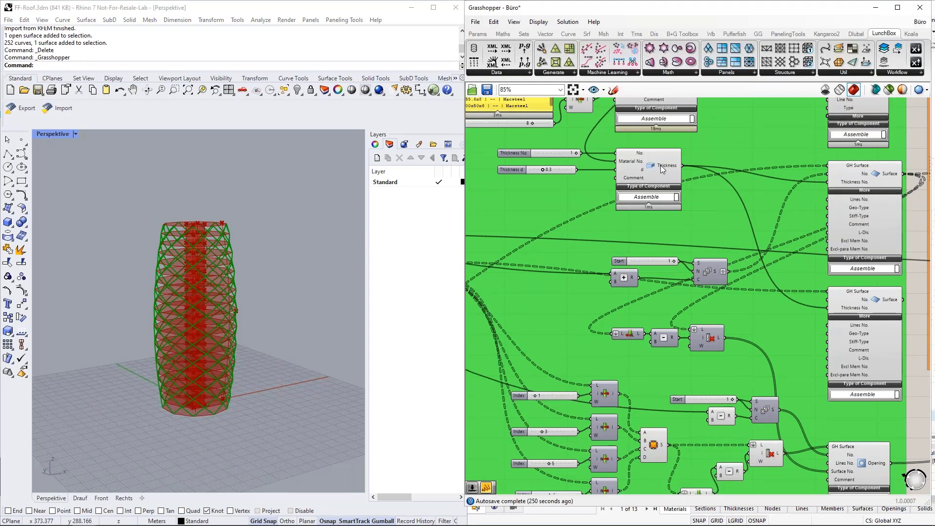
click(642, 162)
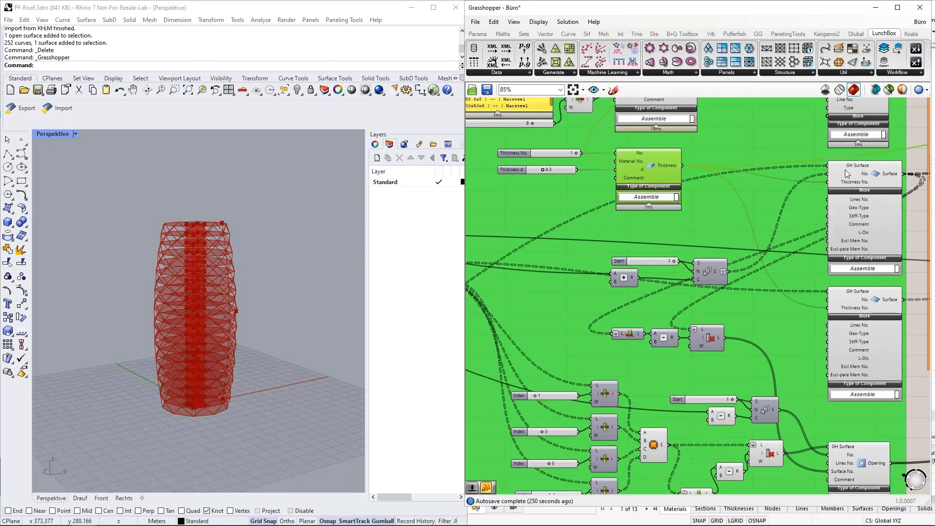
Trace the first Surface component's GH Surface input back to the Boundary Surfaces component and inspect the highlighted floor slabs in Rhino
click(867, 171)
scroll(867, 171, down, 3)
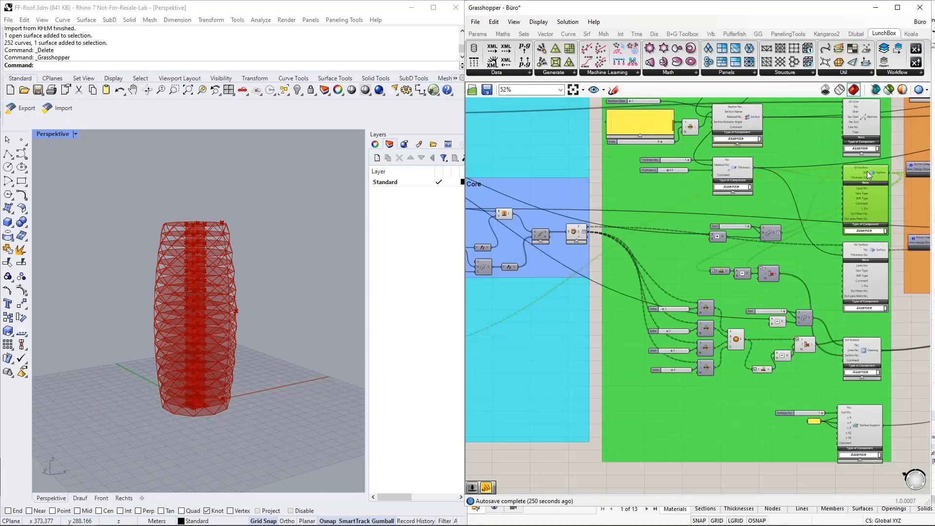
scroll(867, 171, down, 5)
scroll(633, 258, up, 8)
click(607, 247)
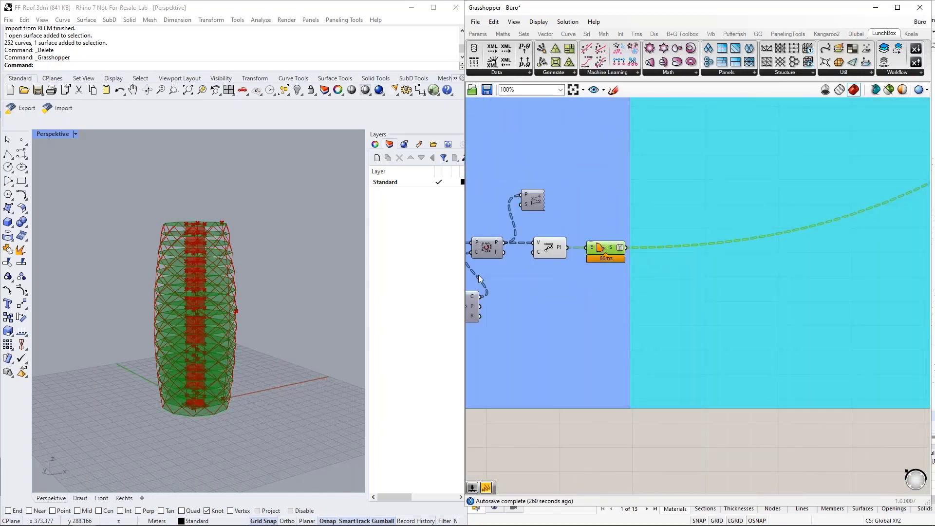
scroll(192, 329, up, 5)
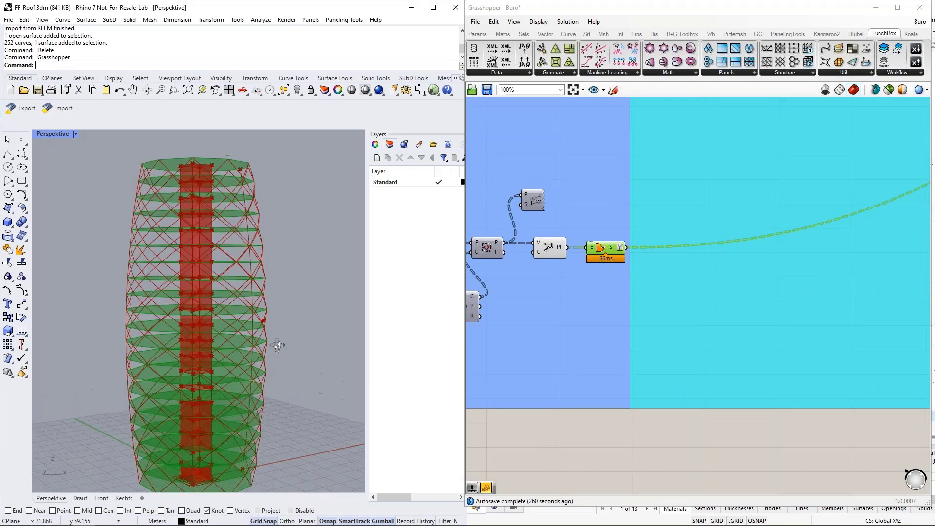
scroll(542, 306, down, 10)
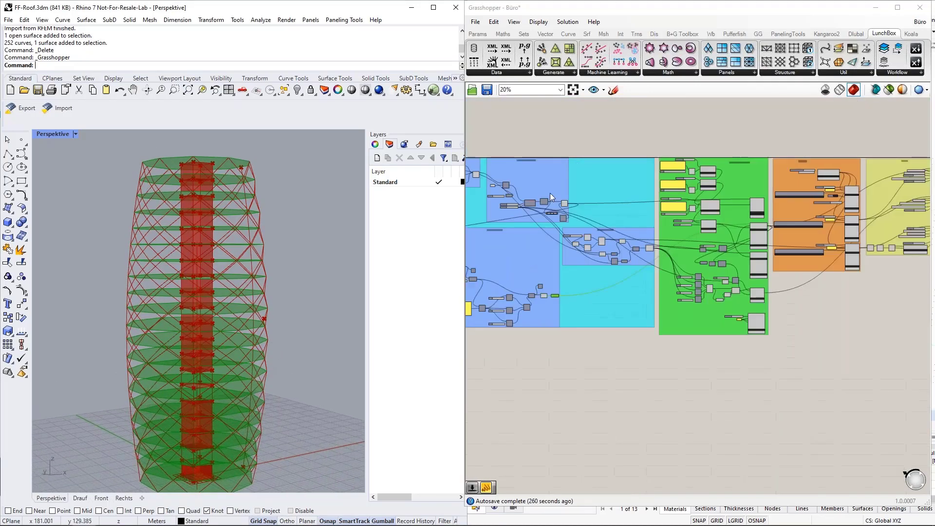
Select the Opening component in the Dlubal Model Data group and inspect the core openings through the floors in Rhino
scroll(726, 233, up, 8)
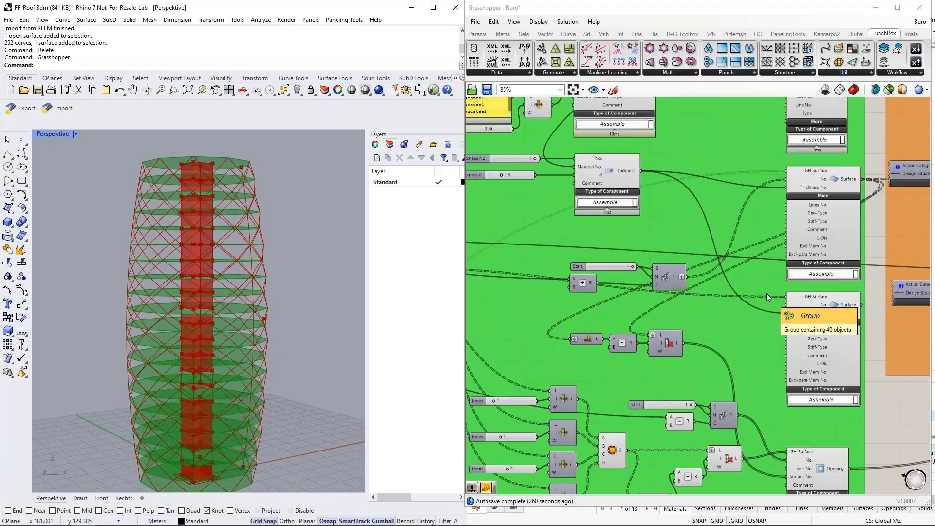
scroll(767, 293, down, 1)
right_drag(876, 410, 804, 205)
click(785, 243)
click(752, 294)
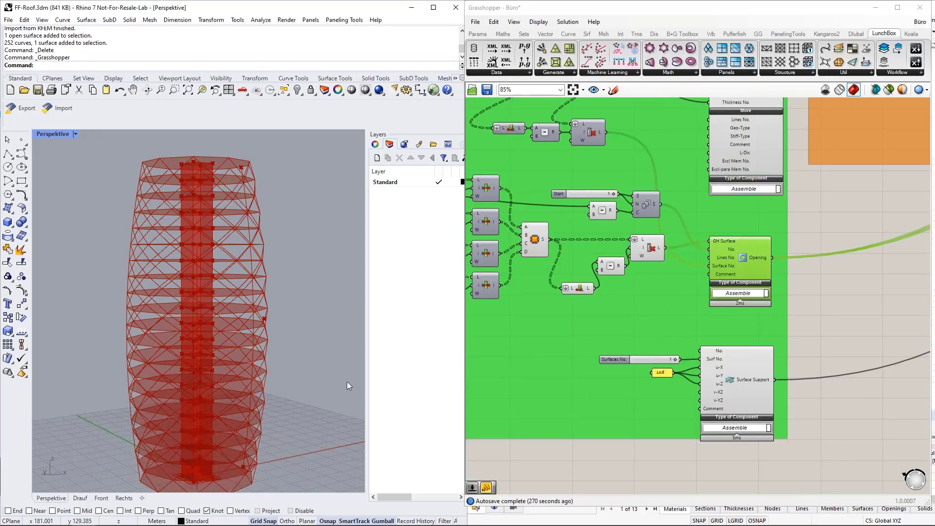
scroll(189, 367, up, 5)
scroll(189, 345, up, 2)
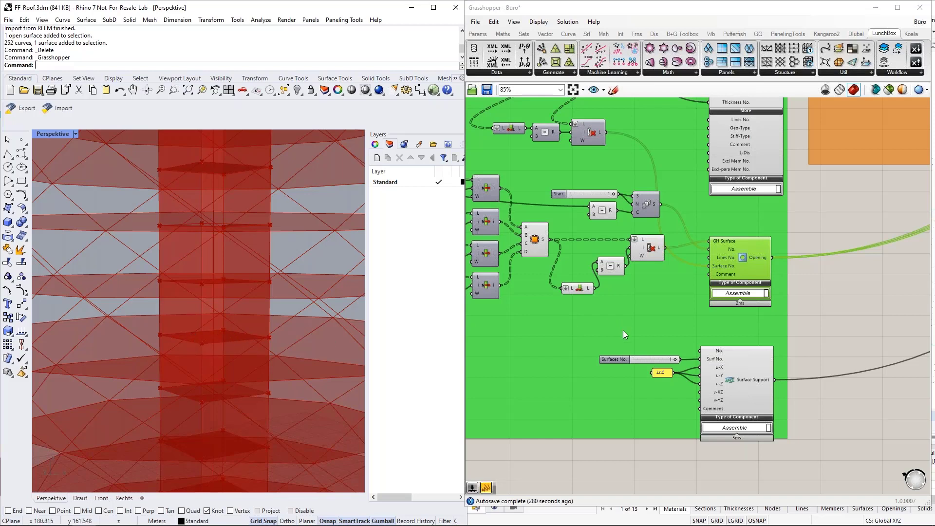
Locate the Loading group and select the DL Load Case component to examine its inputs
scroll(747, 390, down, 5)
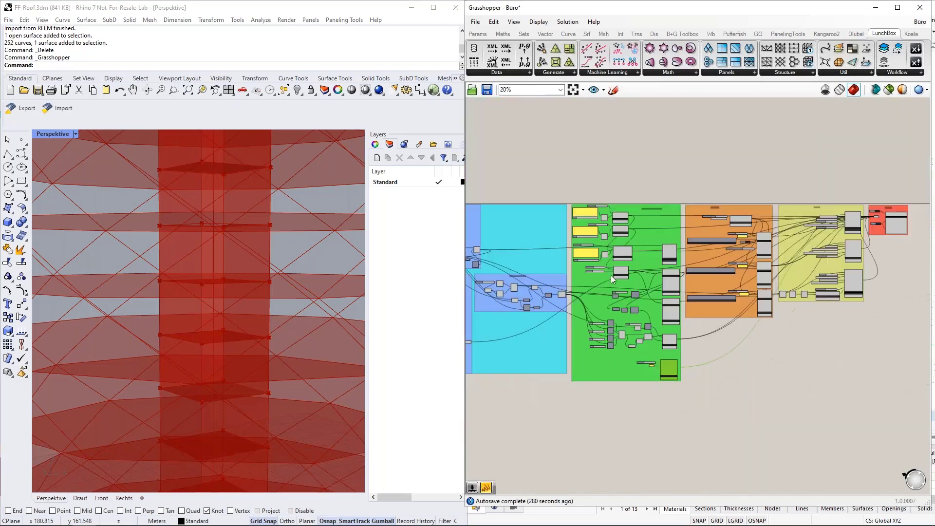
scroll(654, 218, up, 3)
scroll(655, 217, up, 3)
scroll(571, 252, down, 5)
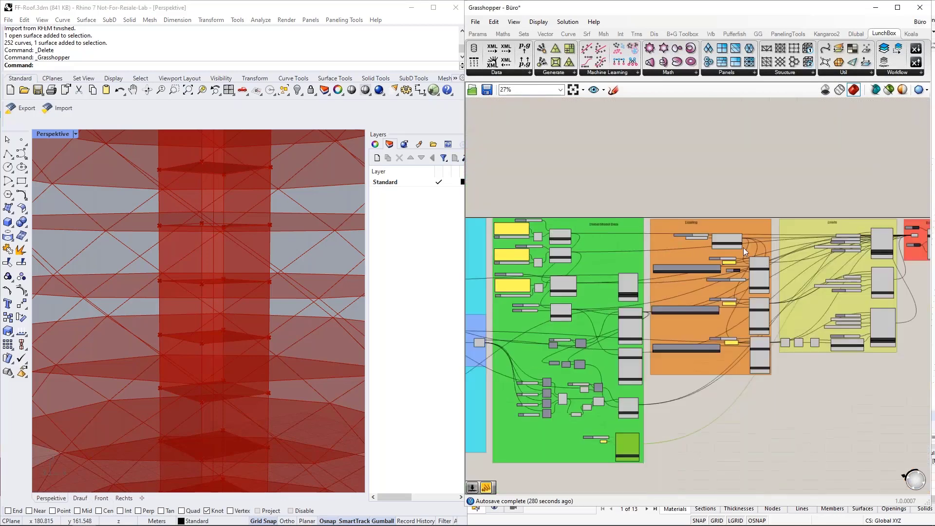
scroll(703, 271, up, 6)
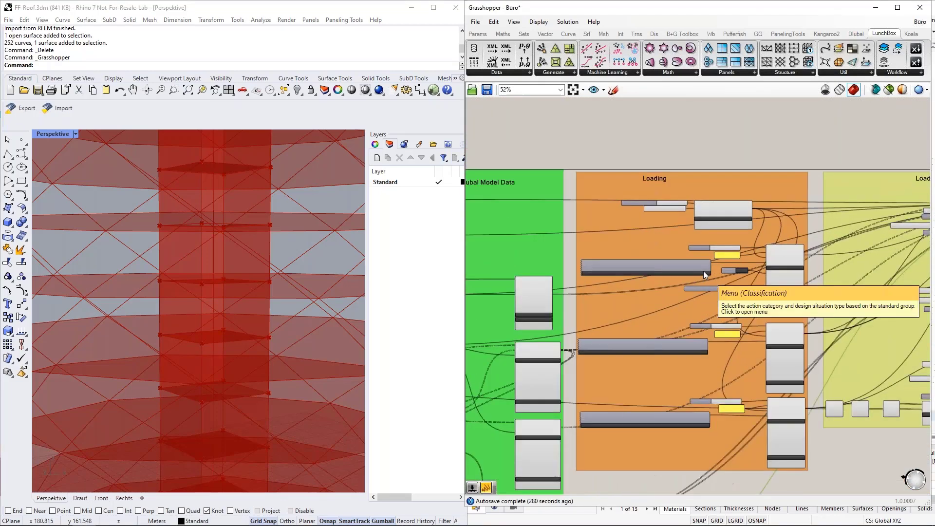
right_drag(863, 290, 832, 254)
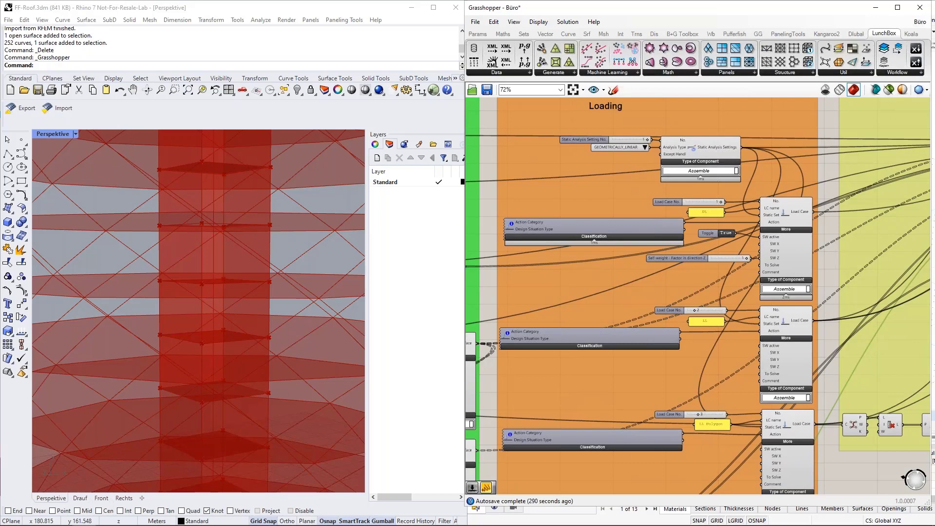
scroll(803, 216, up, 2)
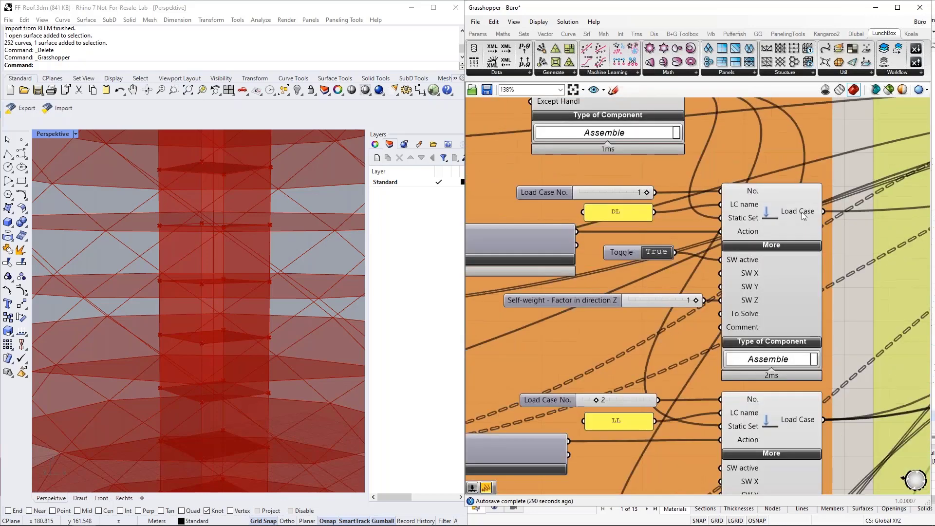
click(813, 307)
scroll(811, 314, down, 1)
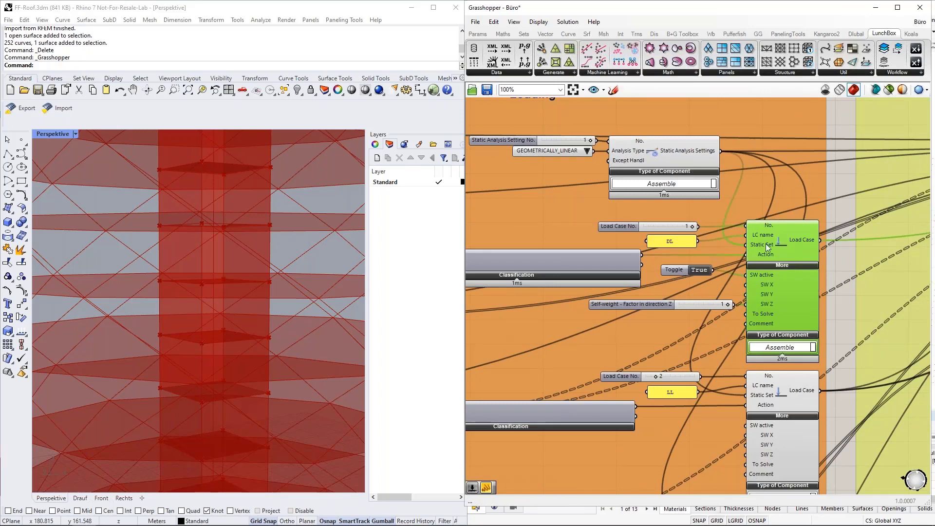
Select the Static Analysis Settings component and review its available analysis types, keeping GEOMETRICALLY_LINEAR
click(666, 149)
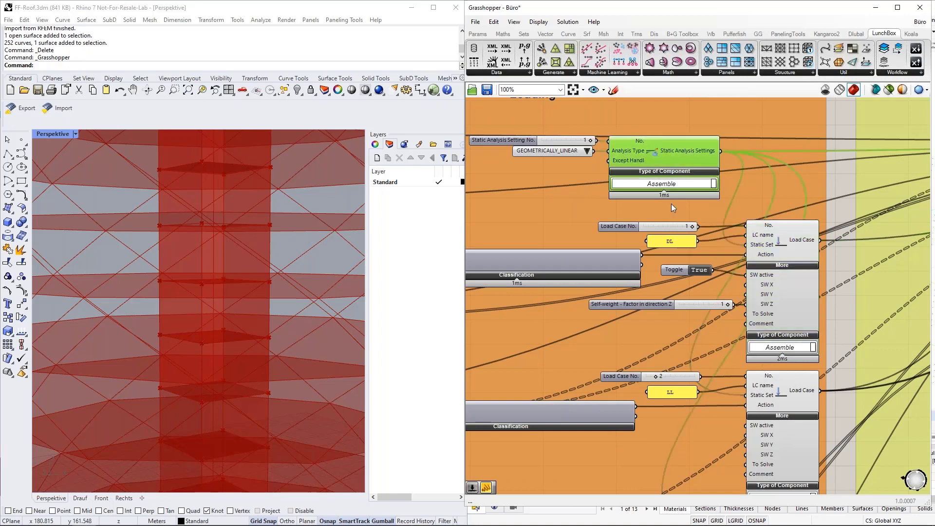
click(587, 152)
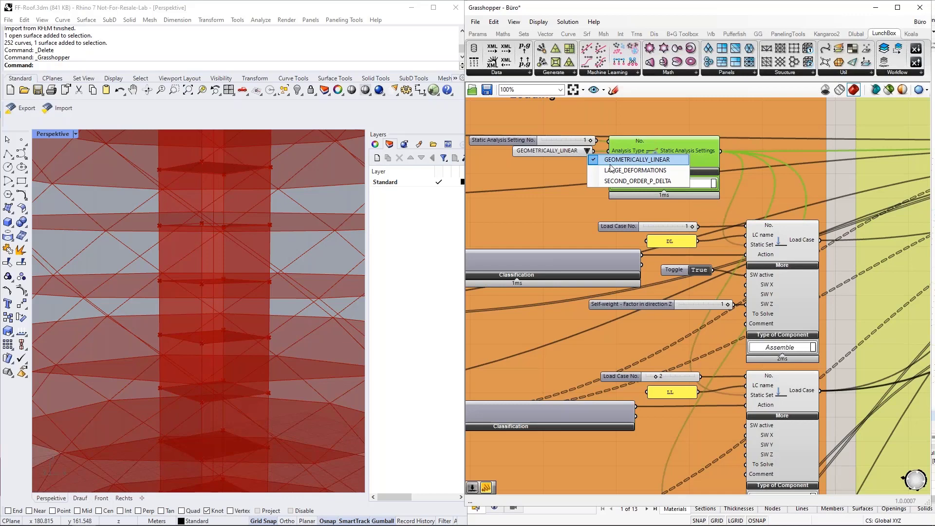
click(586, 152)
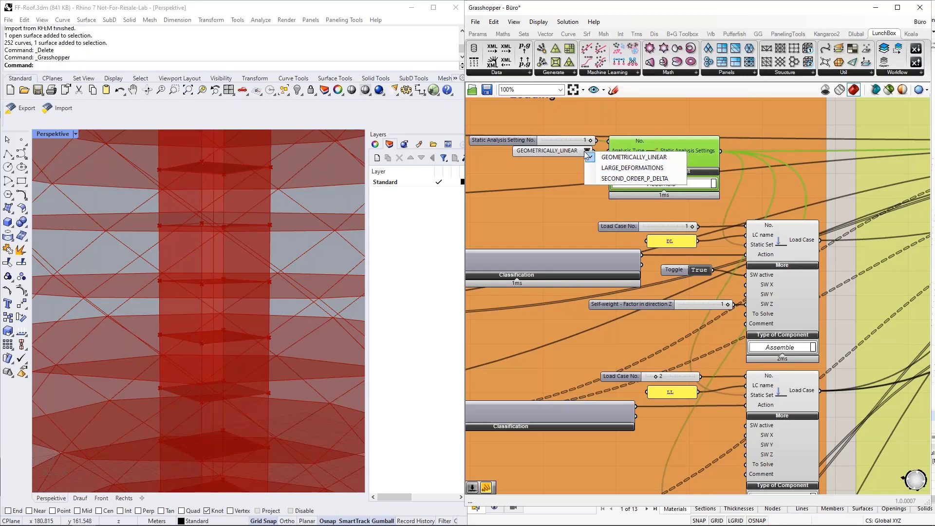
click(681, 157)
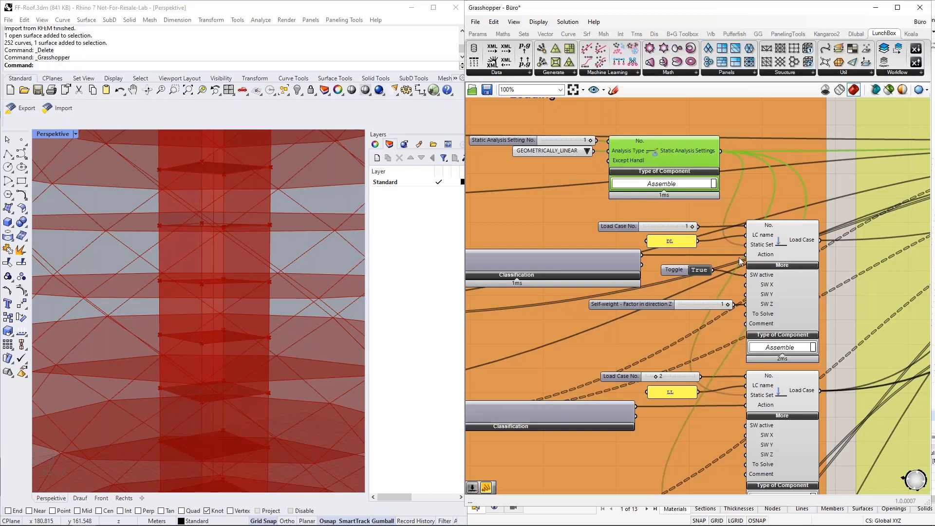
Inspect the DL load case's Action input and expand the connected Classification settings to review them, collapsing them again
mouse_move(763, 259)
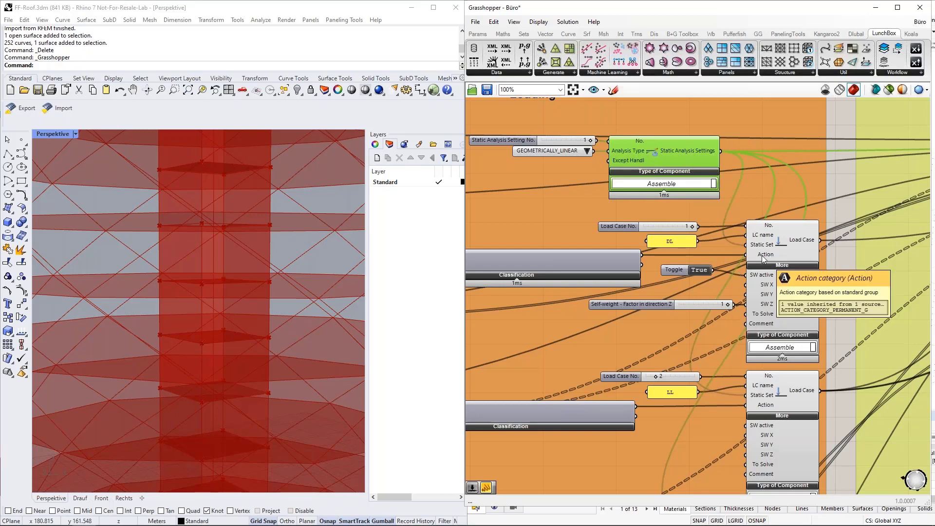
scroll(805, 256, down, 2)
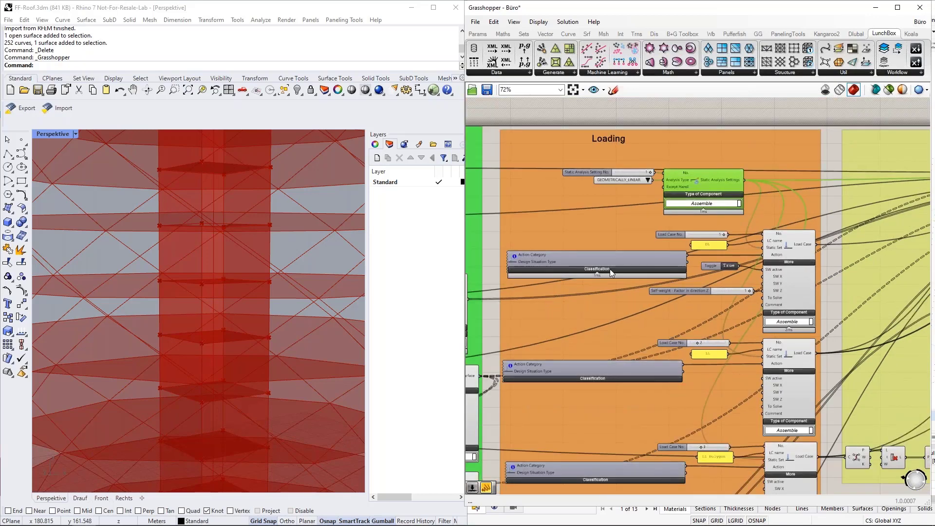
scroll(569, 298, up, 3)
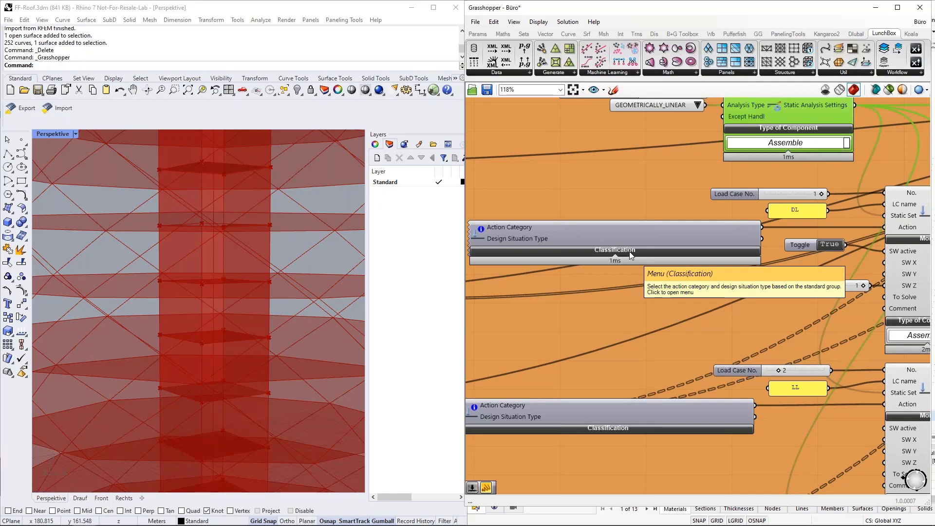
click(631, 252)
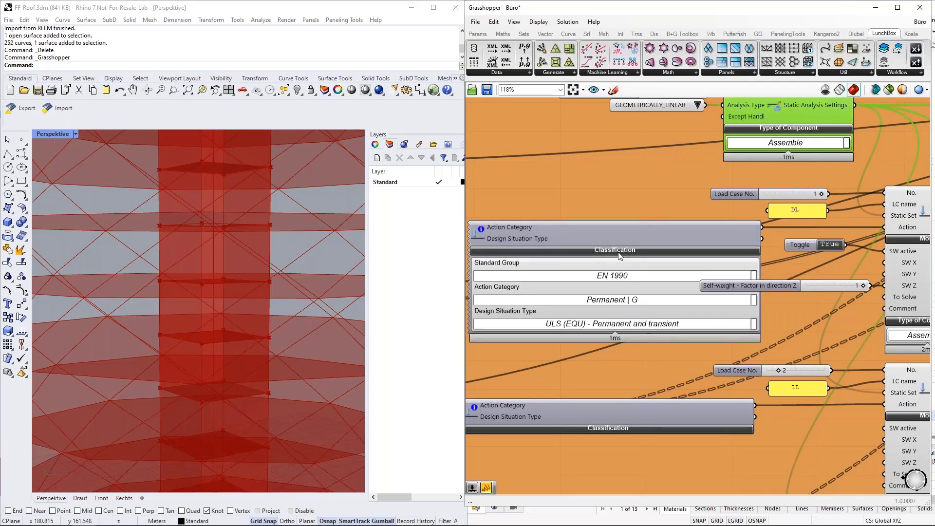
click(619, 253)
scroll(614, 407, down, 4)
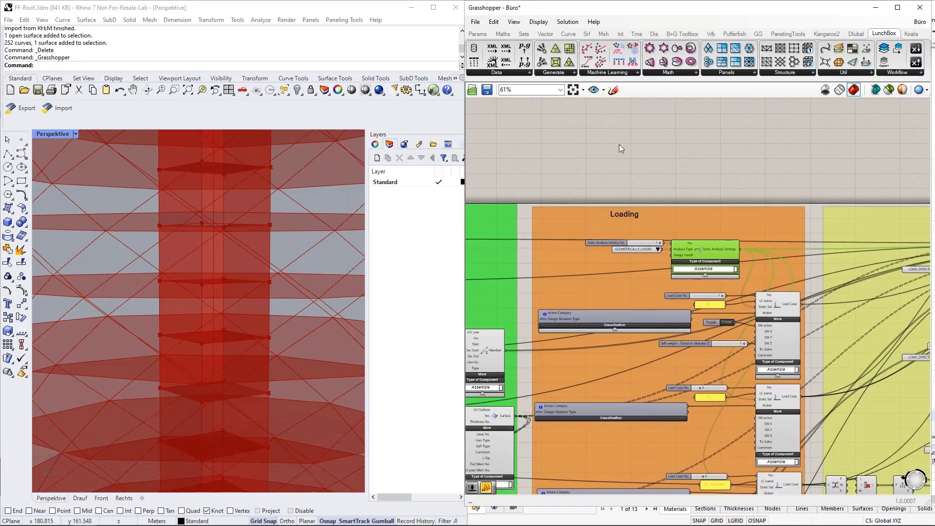
Place a Dlubal Load Case Classification component on the empty canvas above the Loading group and expand its Classification settings
right_drag(619, 145, 571, 263)
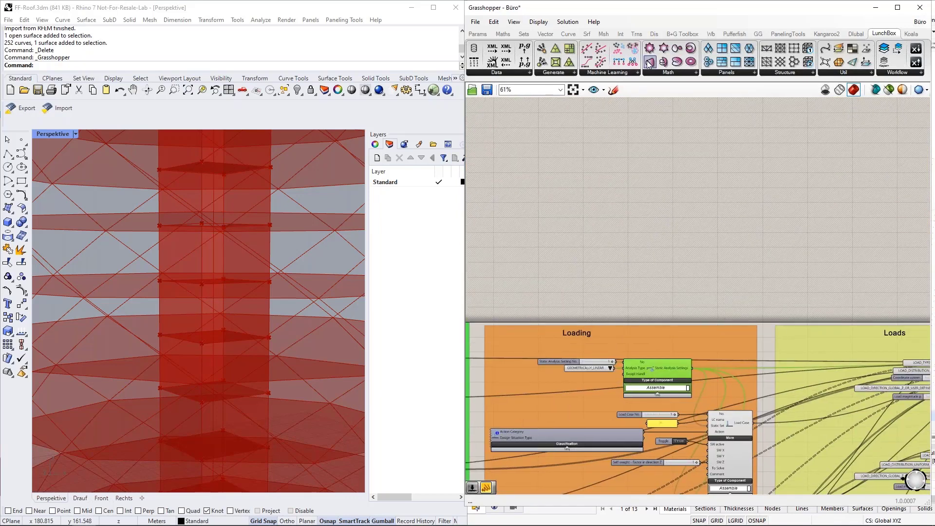
click(857, 34)
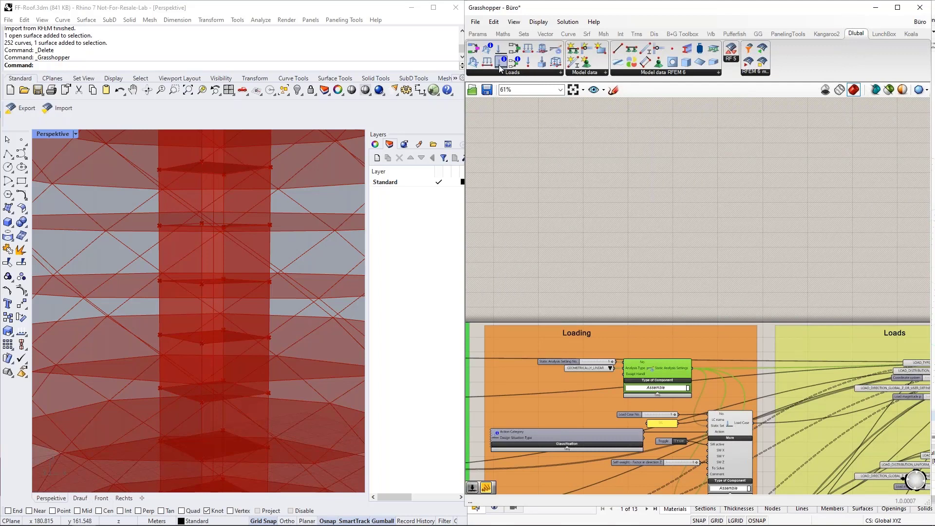
drag(499, 63, 582, 209)
scroll(550, 214, up, 5)
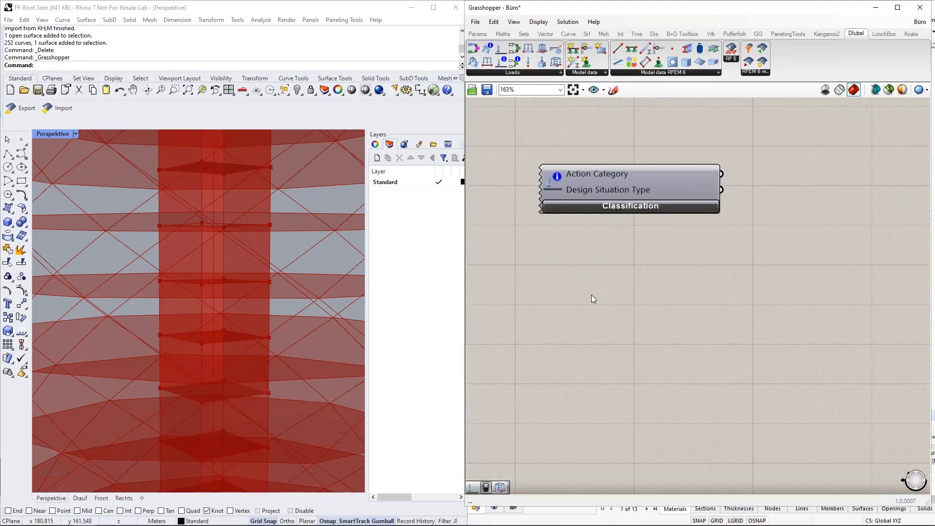
click(628, 206)
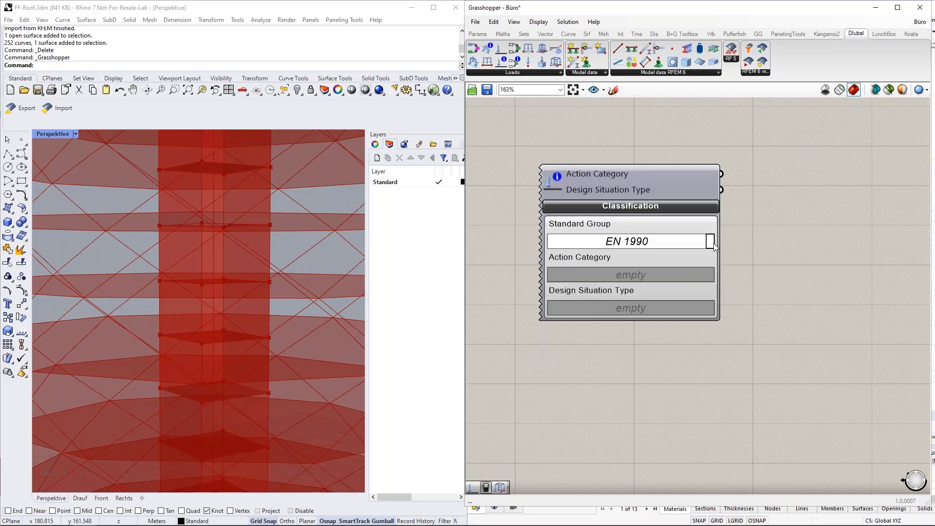
Choose EN 1990 as the new classification component's Standard Group and reposition the component on the canvas
click(712, 243)
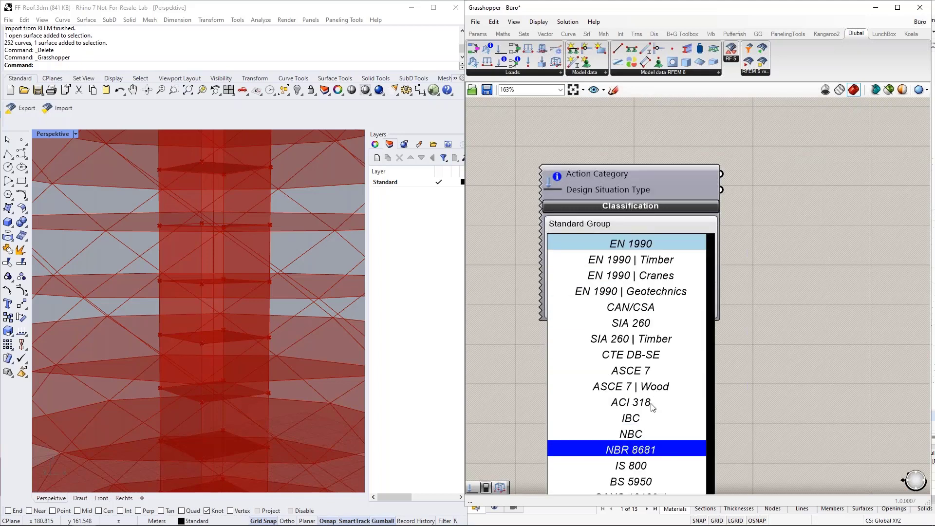
click(633, 244)
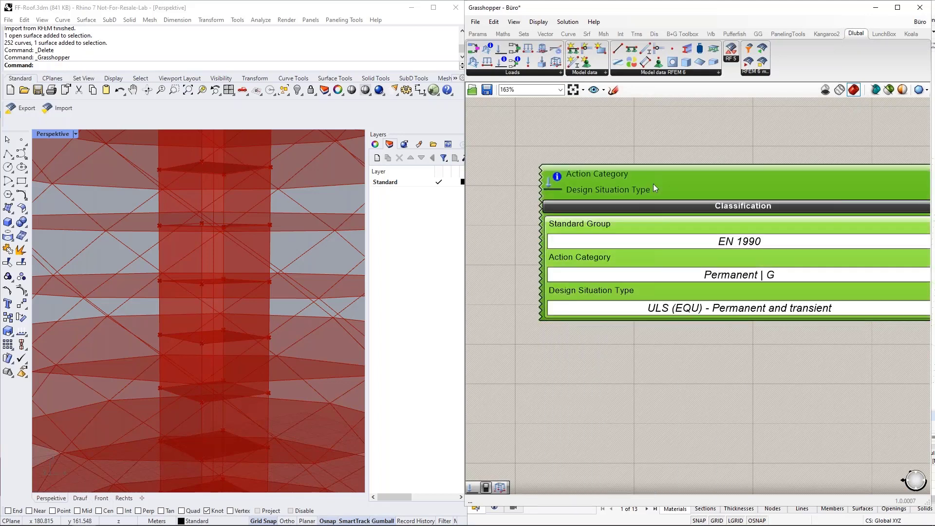
drag(654, 188, 612, 164)
scroll(649, 168, down, 1)
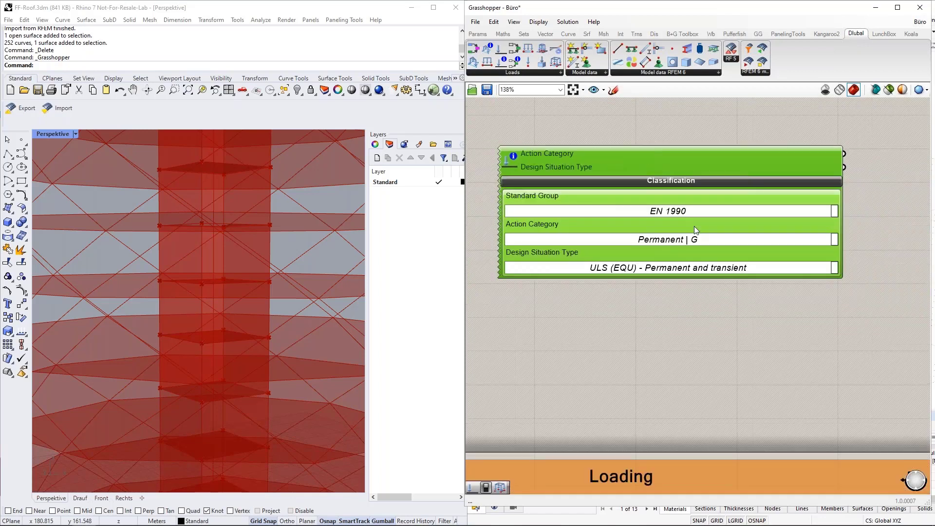
Set the new classification component's Action Category to "Imposed loads - category B: office areas | QI B"
click(835, 241)
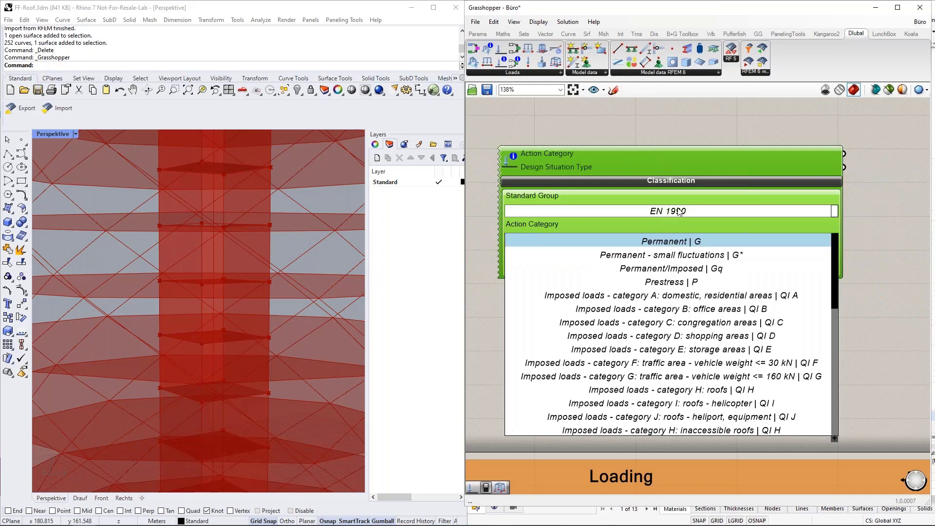
click(672, 309)
scroll(653, 331, down, 2)
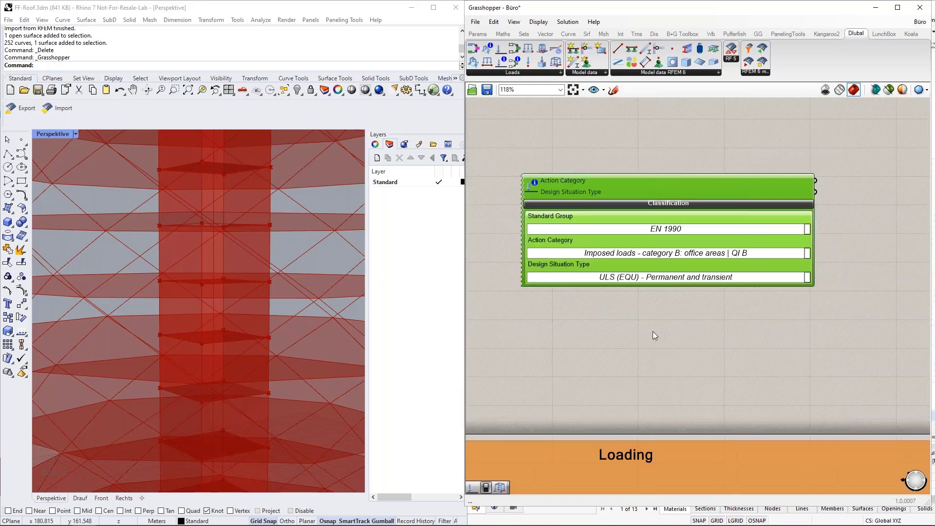
right_drag(791, 245, 758, 245)
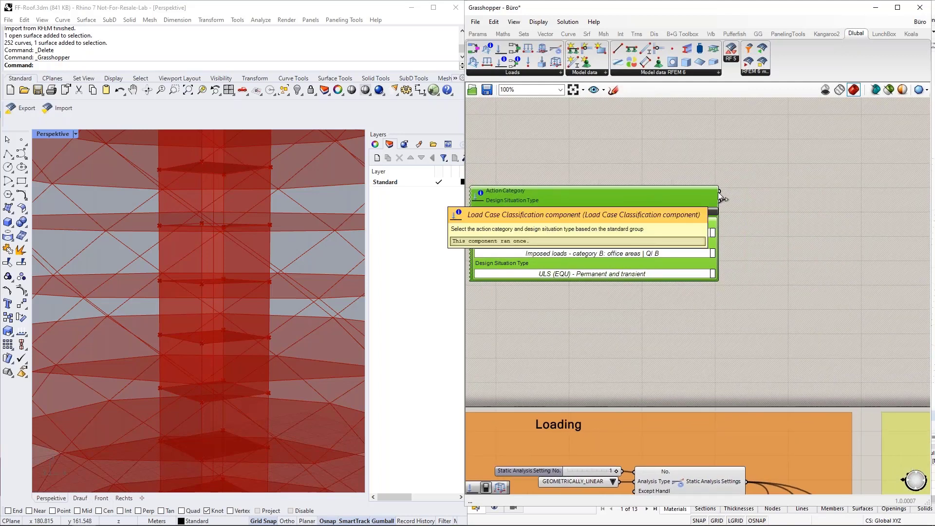
Place a Load Case component beside the classification component and connect the Action Category output to its Action input
drag(510, 57, 810, 222)
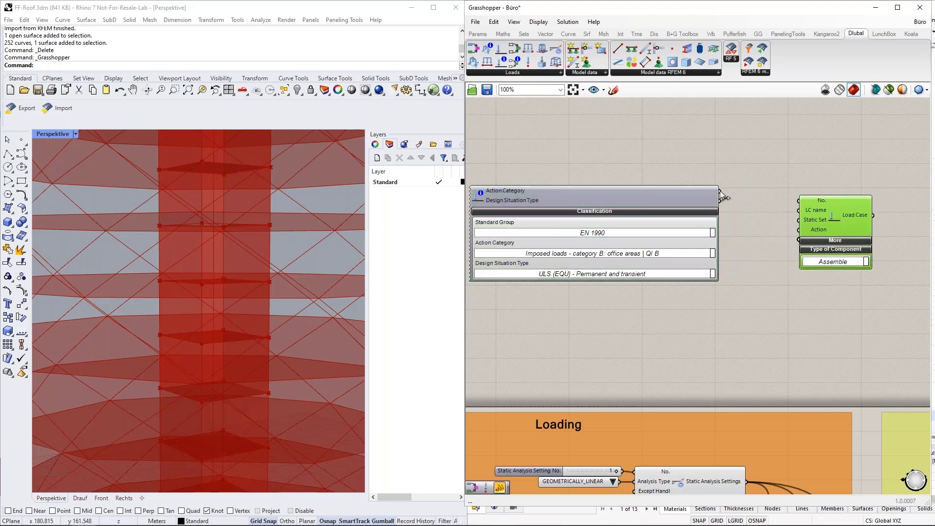
drag(719, 191, 799, 229)
click(783, 258)
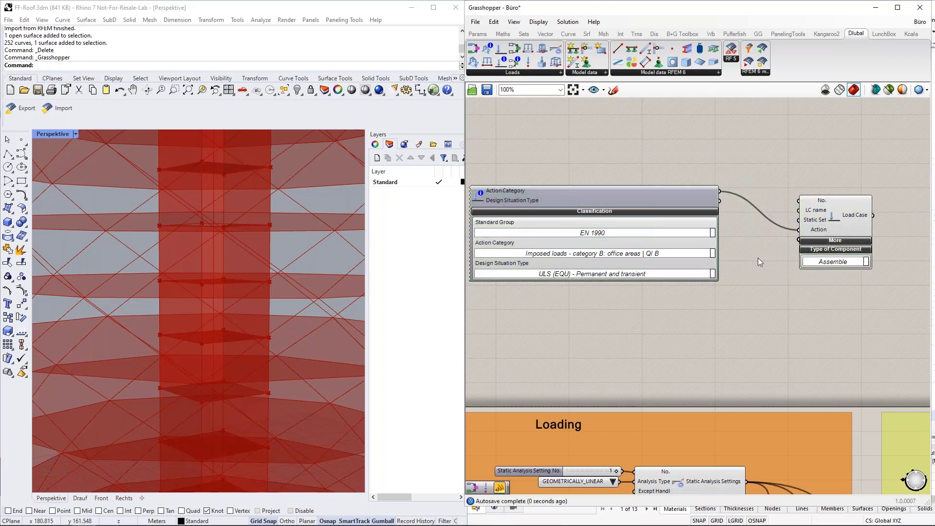
Place a Panel above the new Load Case component and connect the classification's Action Category output to it
right_drag(758, 258, 747, 320)
click(472, 38)
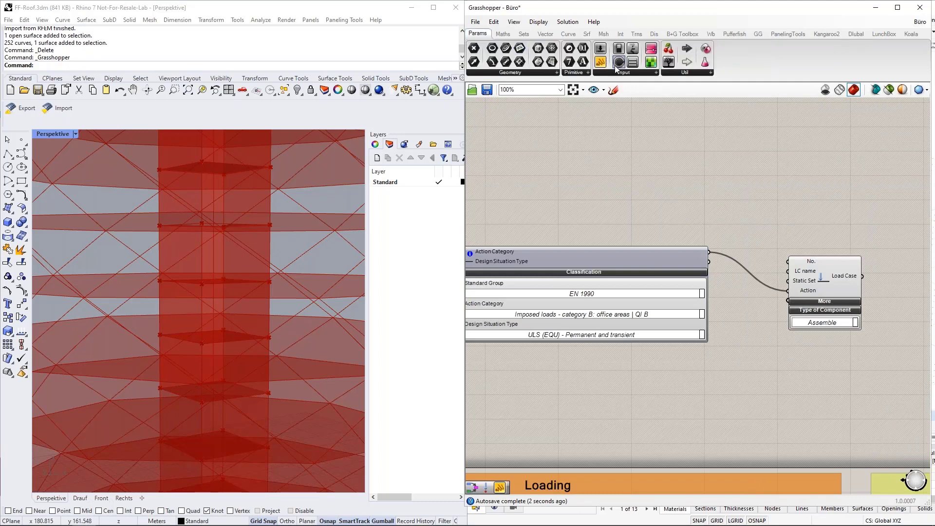
drag(601, 61, 780, 174)
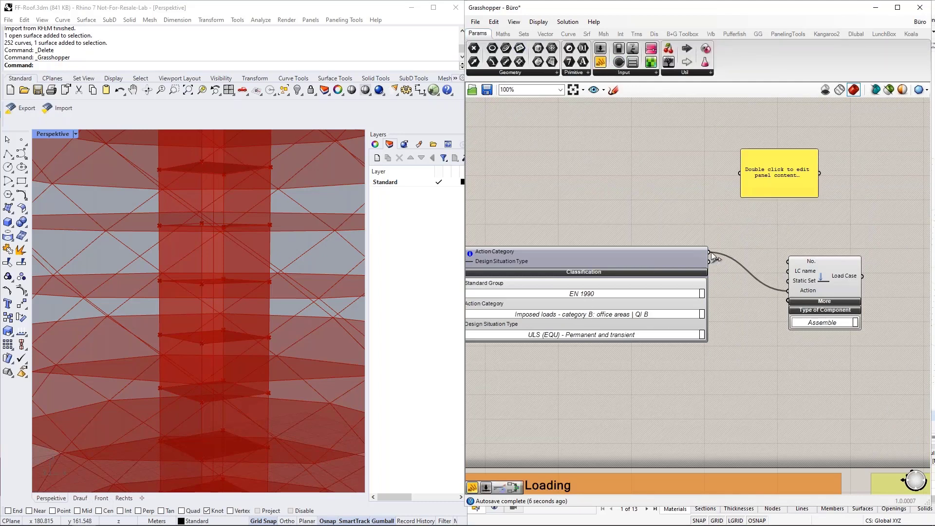
drag(711, 254, 883, 186)
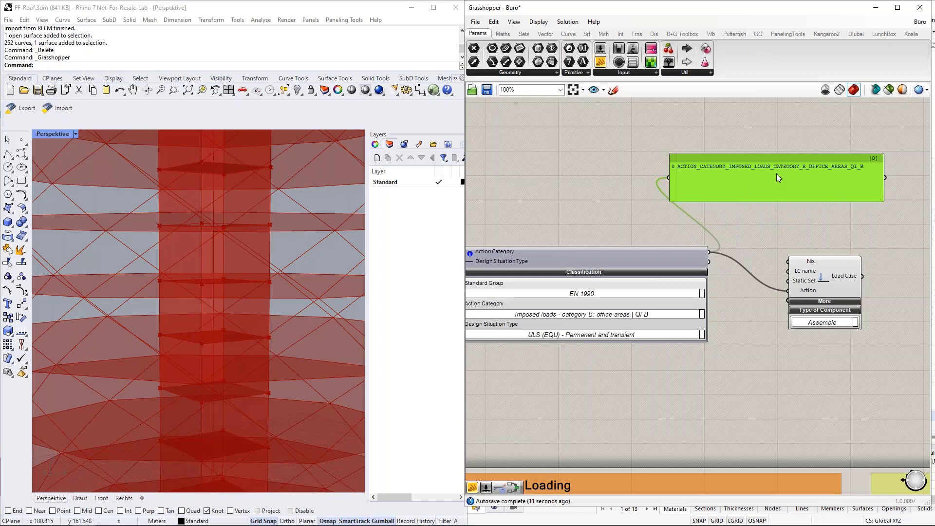
Delete the panel, the demonstration classification component and its connected Load Case component from the canvas above the Loading group
key(Delete)
scroll(776, 173, down, 2)
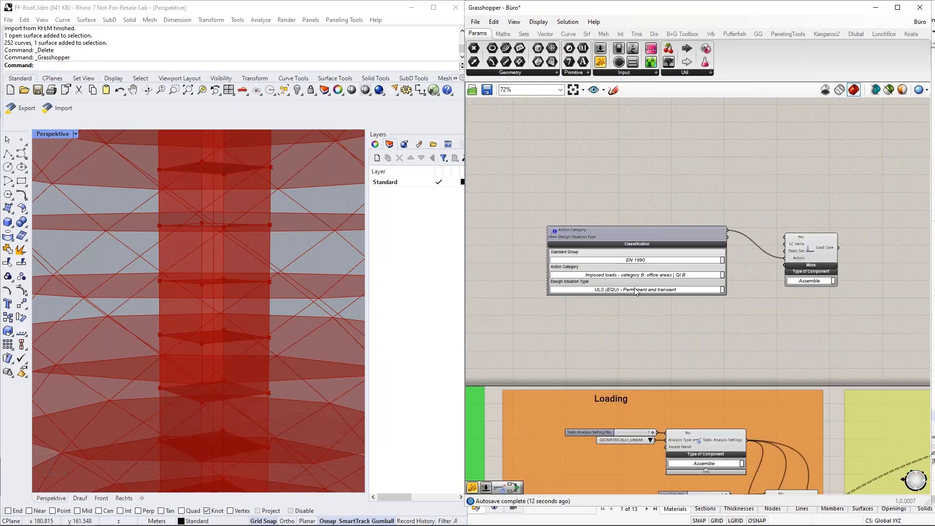
scroll(637, 279, up, 2)
drag(856, 330, 669, 199)
key(Delete)
Examine the Load Case components for DL, LL and LL Polygon in the Loading group
scroll(646, 168, down, 5)
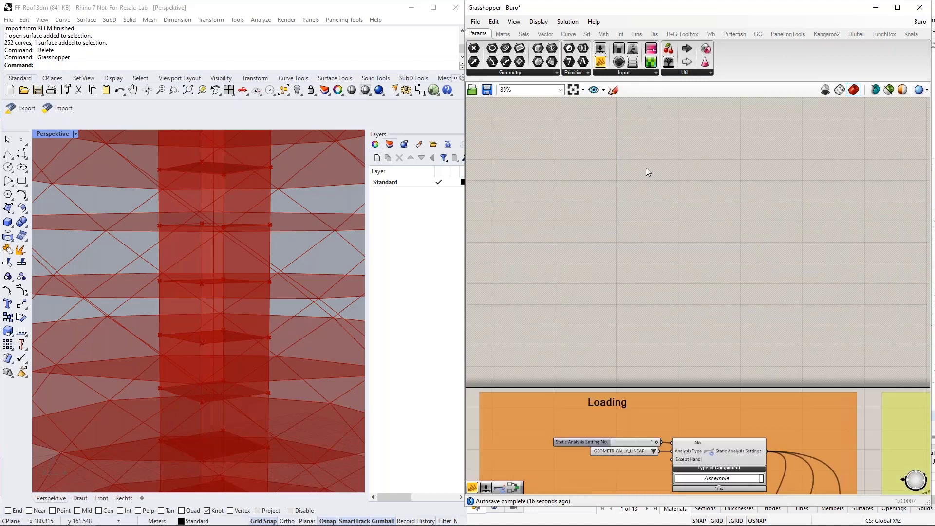
scroll(692, 413, up, 5)
scroll(691, 253, down, 1)
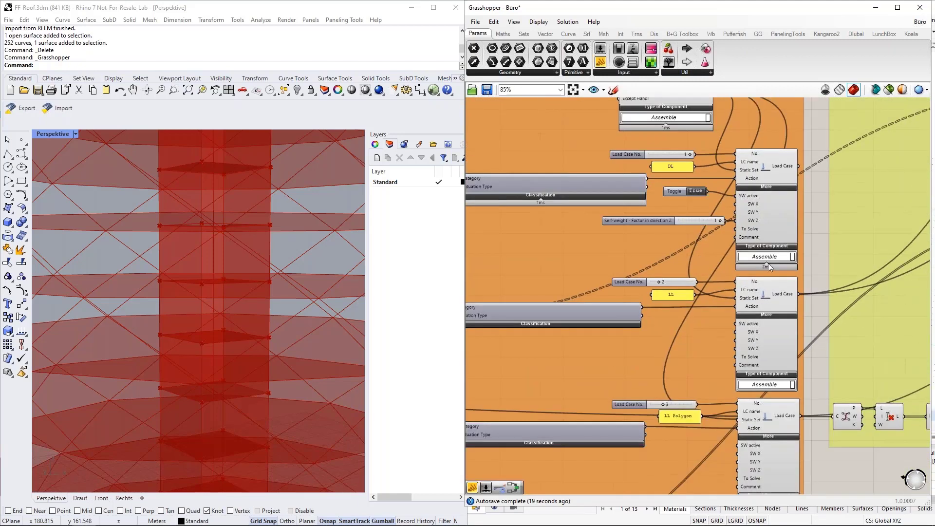
right_drag(817, 229, 820, 184)
click(769, 177)
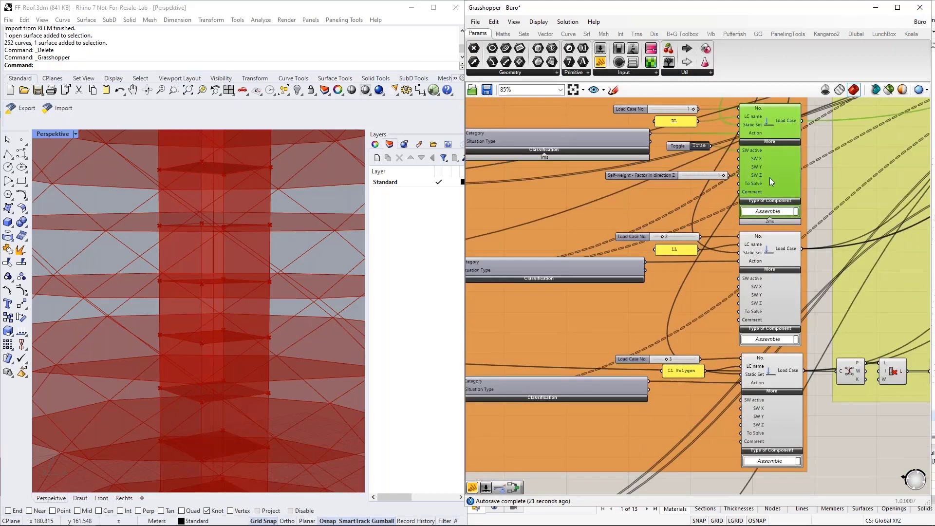
click(790, 258)
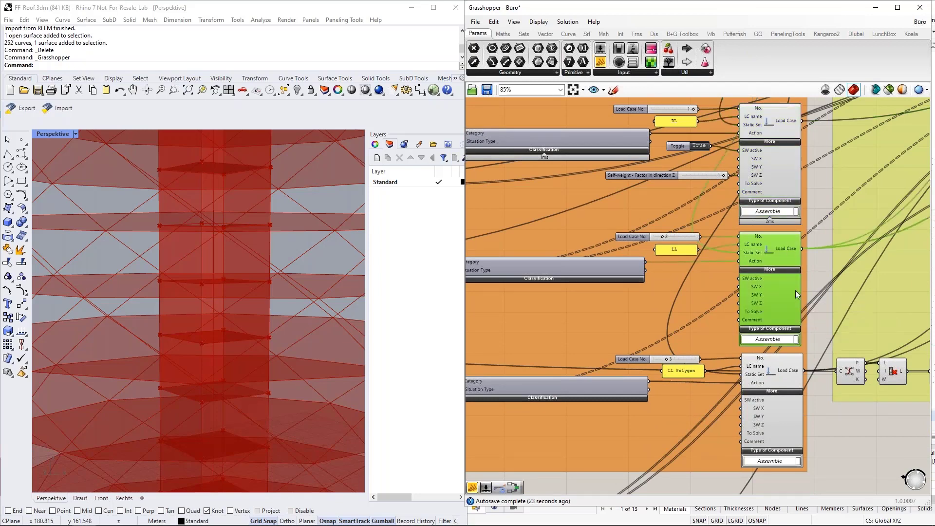
right_drag(821, 309, 814, 240)
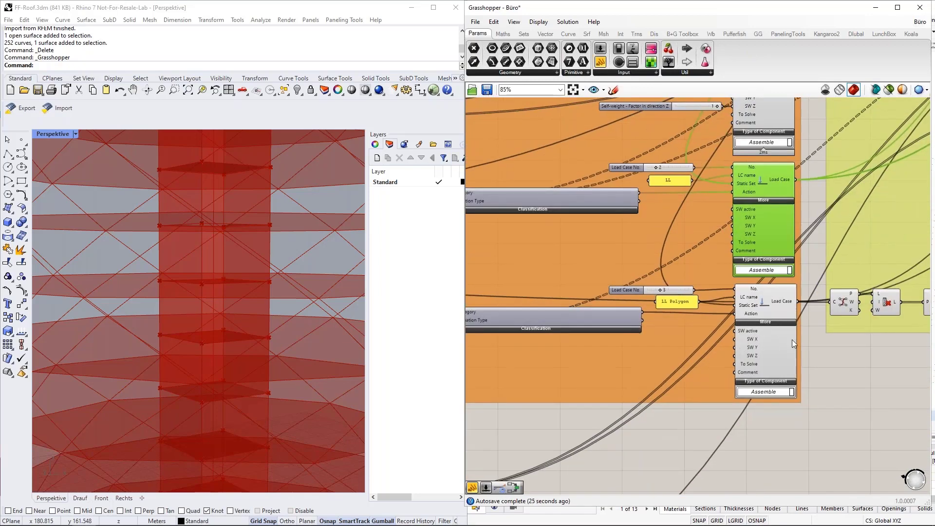
Examine the Surface Load, Opening Load and Free Polygon Load components and their inputs in the Loads group
scroll(850, 375, down, 3)
right_drag(843, 391, 577, 490)
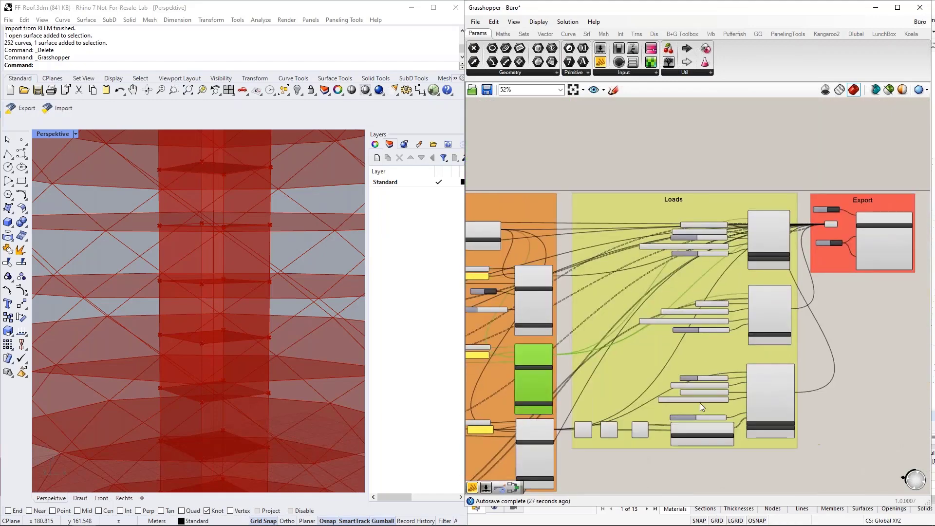
scroll(691, 405, up, 1)
scroll(690, 403, up, 1)
right_drag(855, 280, 857, 301)
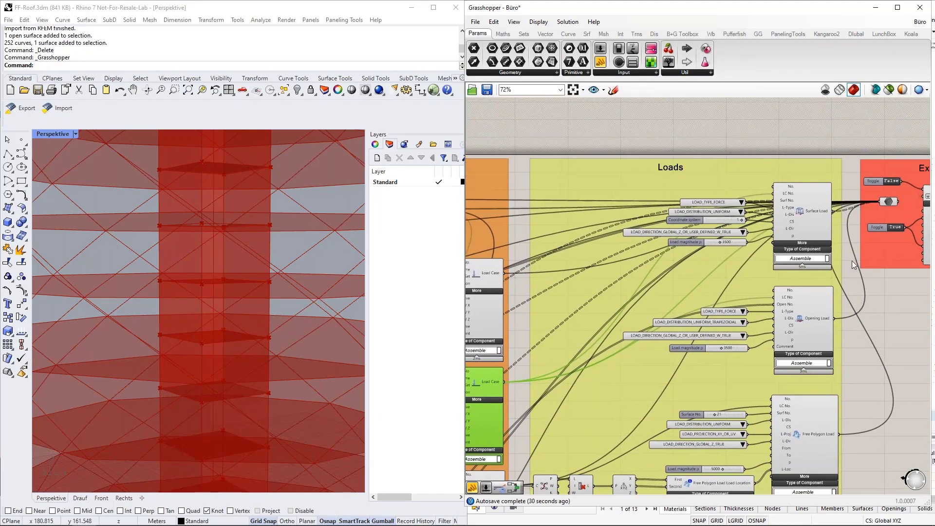
scroll(852, 261, up, 2)
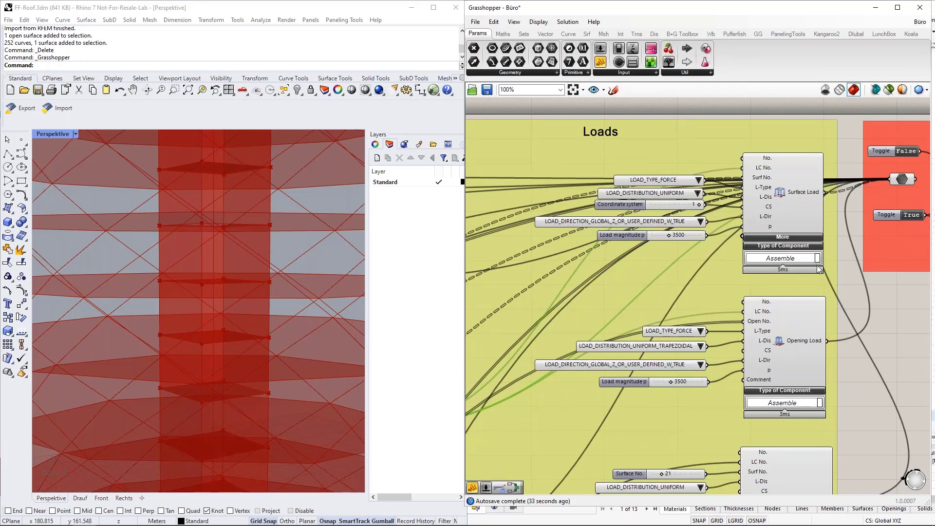
click(856, 248)
scroll(844, 190, up, 2)
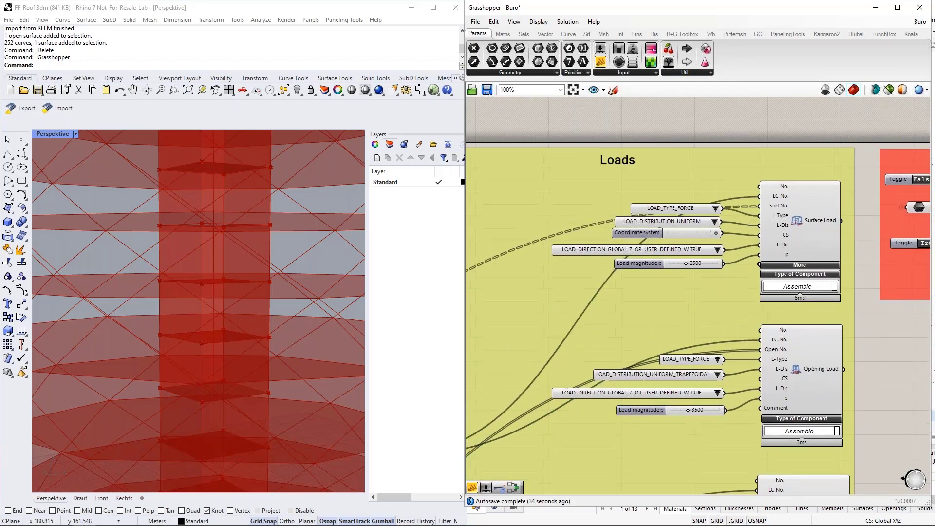
scroll(860, 202, down, 1)
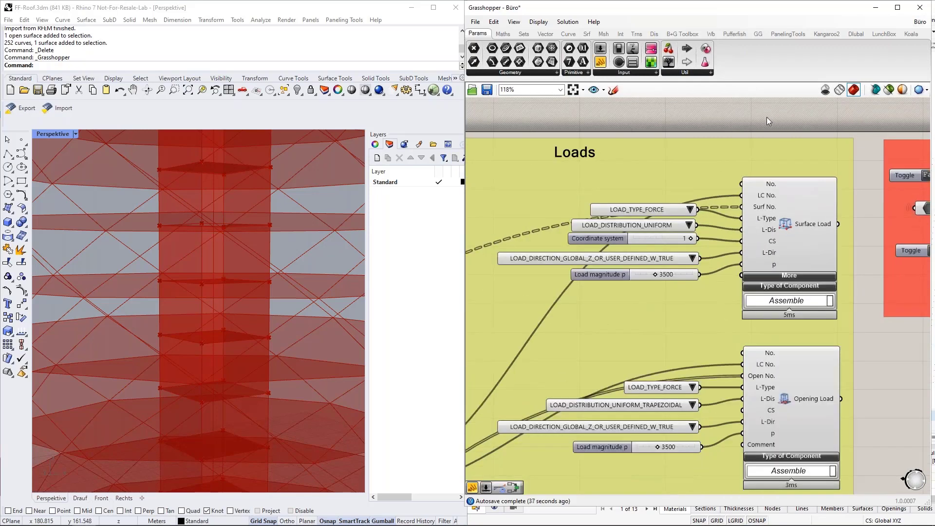
Place a Dlubal Surface Load component on the empty canvas above the Loads group and reposition it
right_drag(765, 123, 800, 295)
click(855, 34)
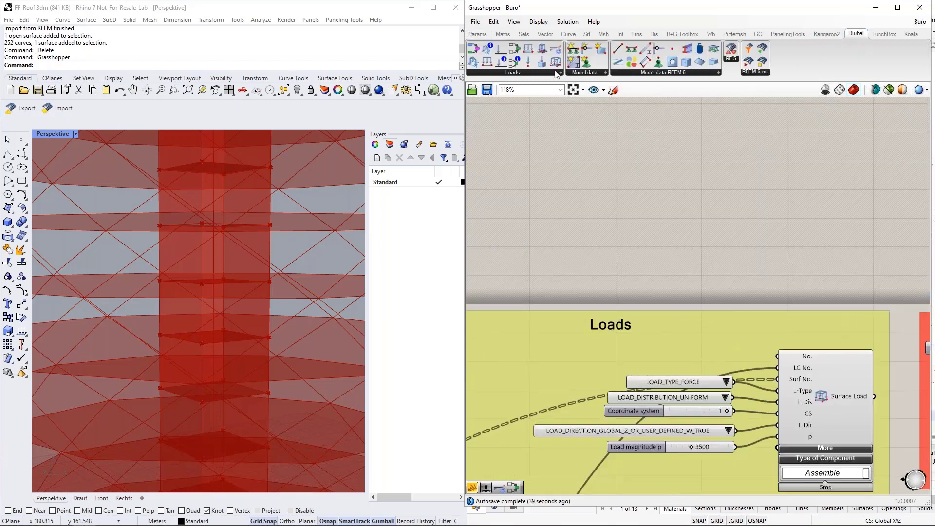
drag(556, 62, 680, 172)
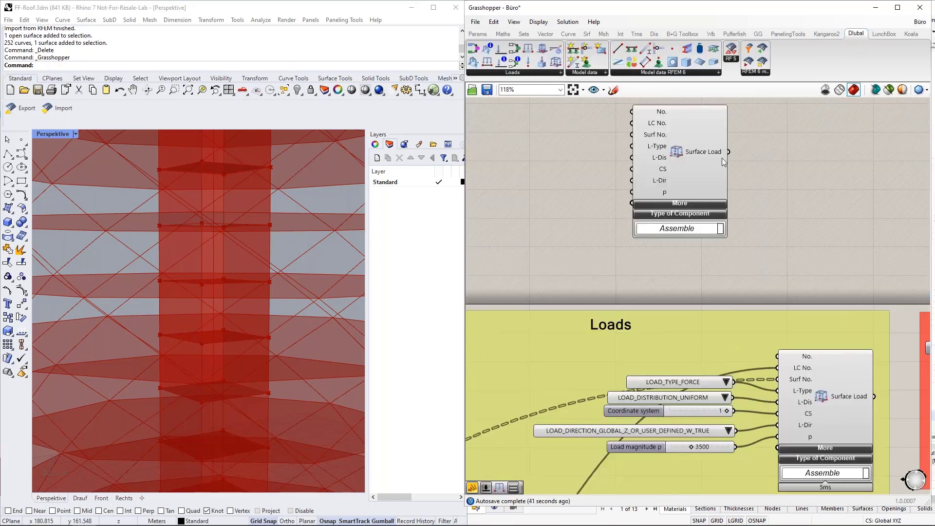
right_drag(765, 166, 762, 216)
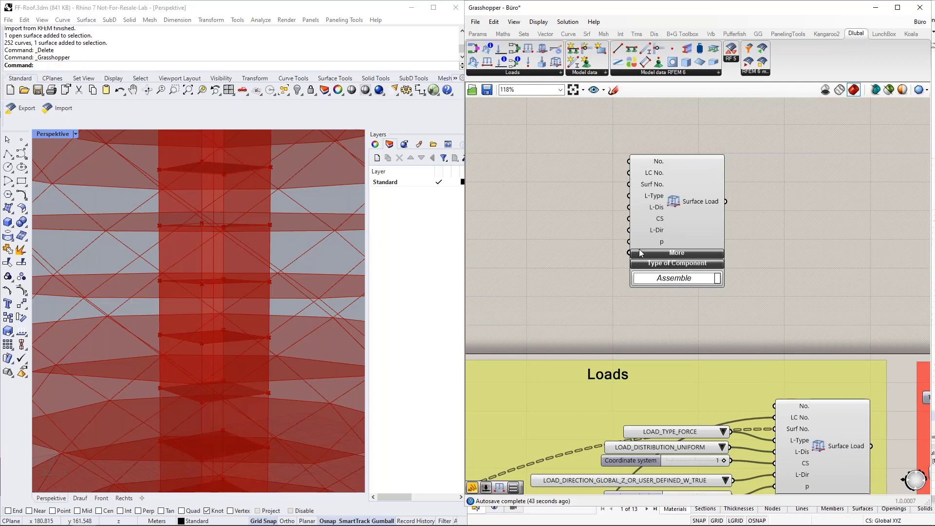
drag(650, 169, 702, 174)
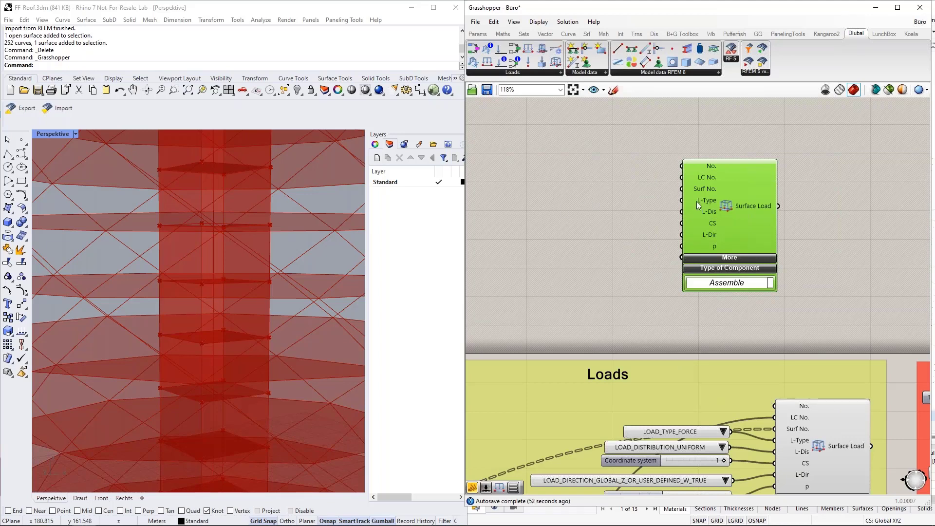
Add a Value List connected to the new Surface Load's L-Type input, set it to LOAD_TYPE_FORCE and align it with the input
double_click(563, 203)
text(va)
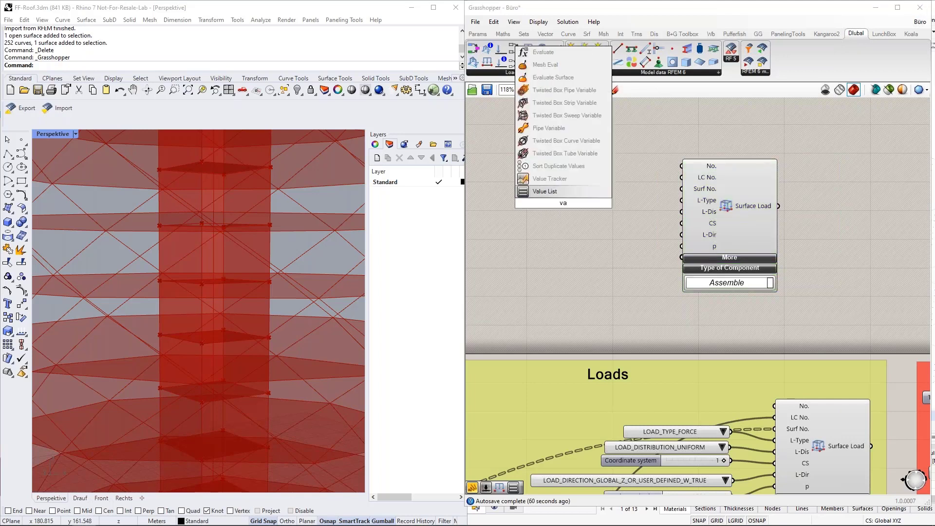
click(562, 194)
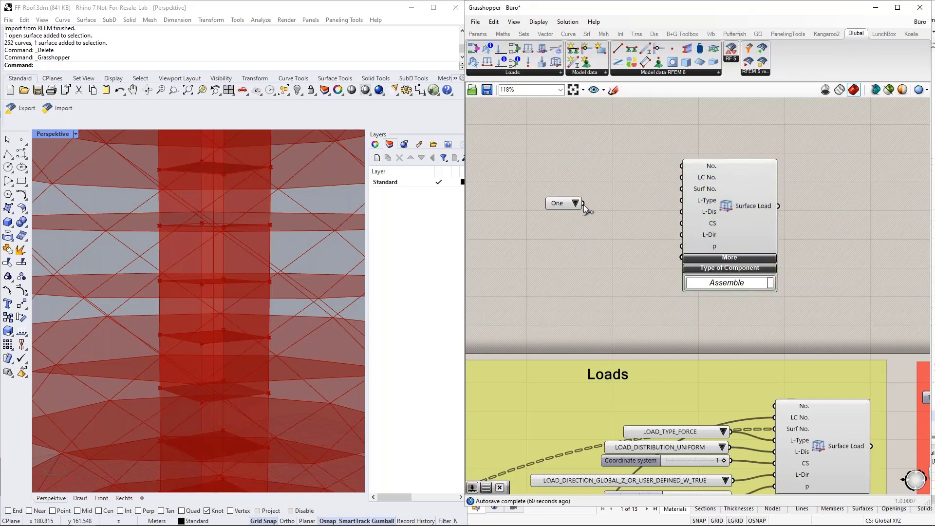
drag(583, 204, 678, 201)
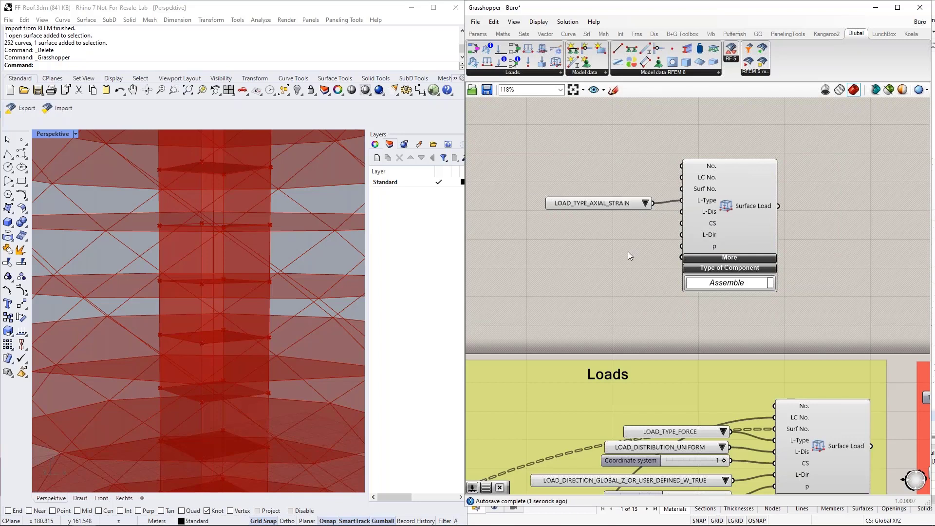
click(646, 203)
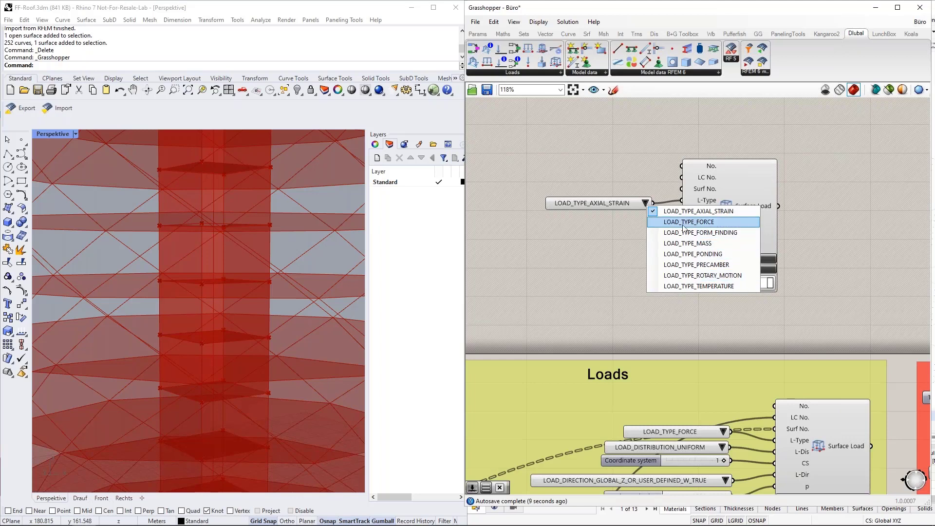
click(664, 222)
drag(621, 204, 630, 201)
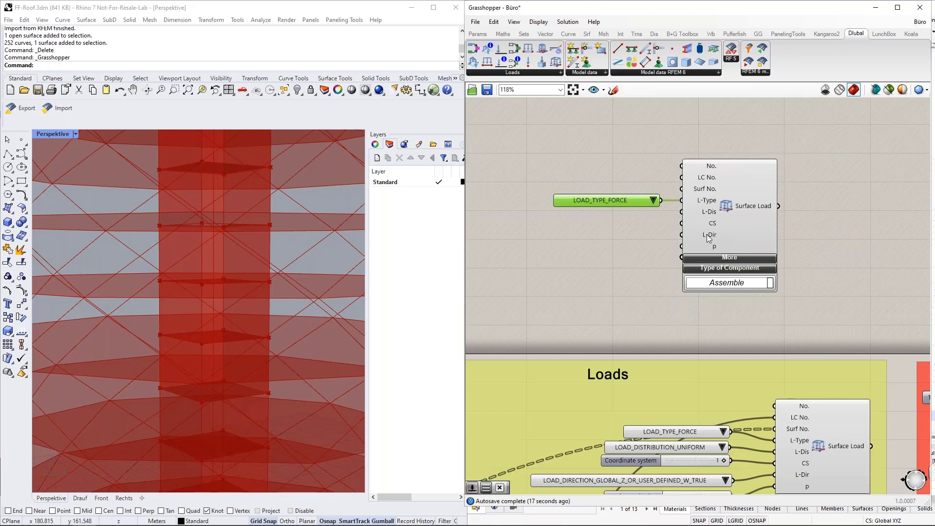
Add a second Value List for the new Surface Load's L-Dir input and view its load direction options
click(600, 236)
double_click(600, 235)
text(va)
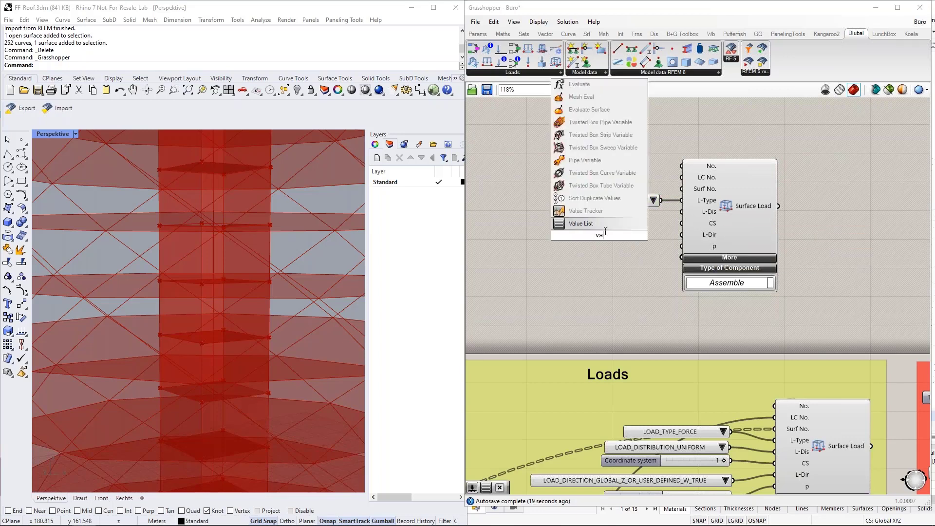
click(603, 226)
drag(618, 235, 520, 235)
click(669, 235)
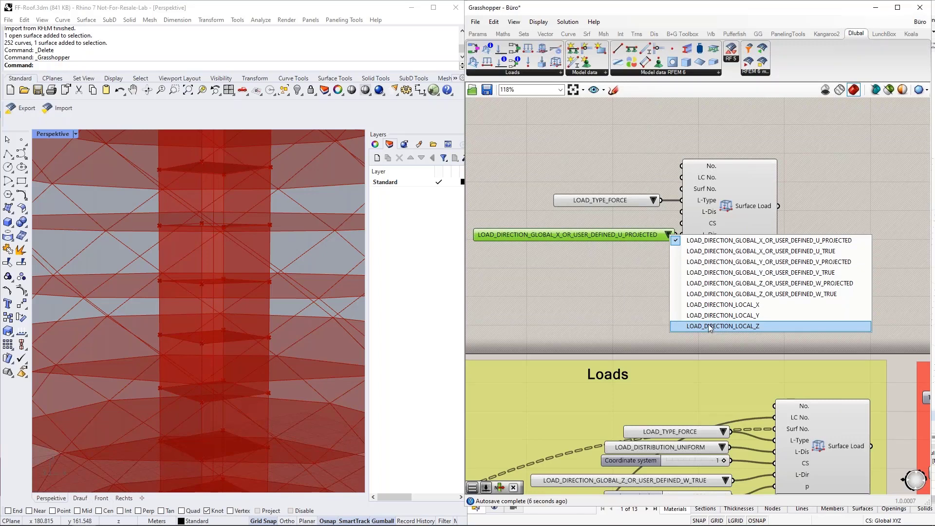
click(627, 276)
Delete the demonstration Surface Load component together with its two value lists
drag(769, 308, 472, 158)
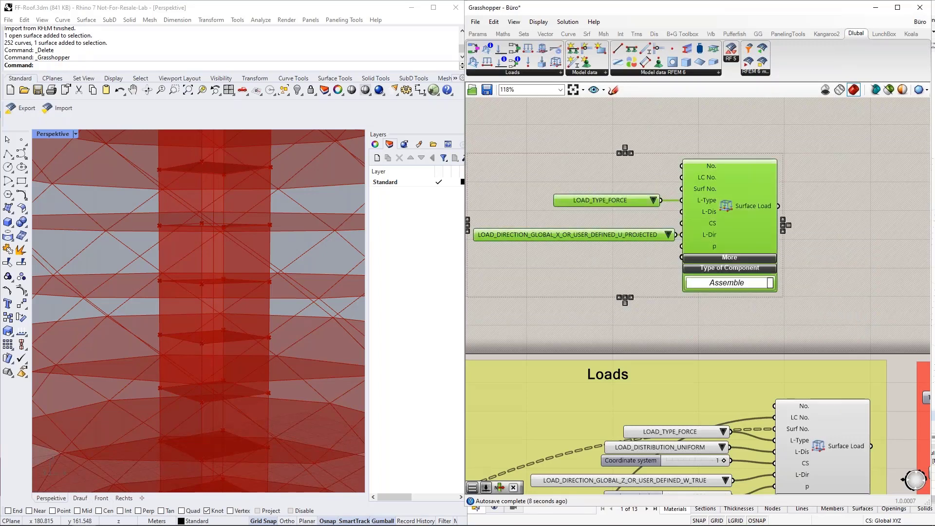
key(Delete)
Inspect the inputs and the Surface Load output data of the existing Surface Load component in the Loads group
scroll(758, 186, down, 3)
scroll(743, 325, up, 2)
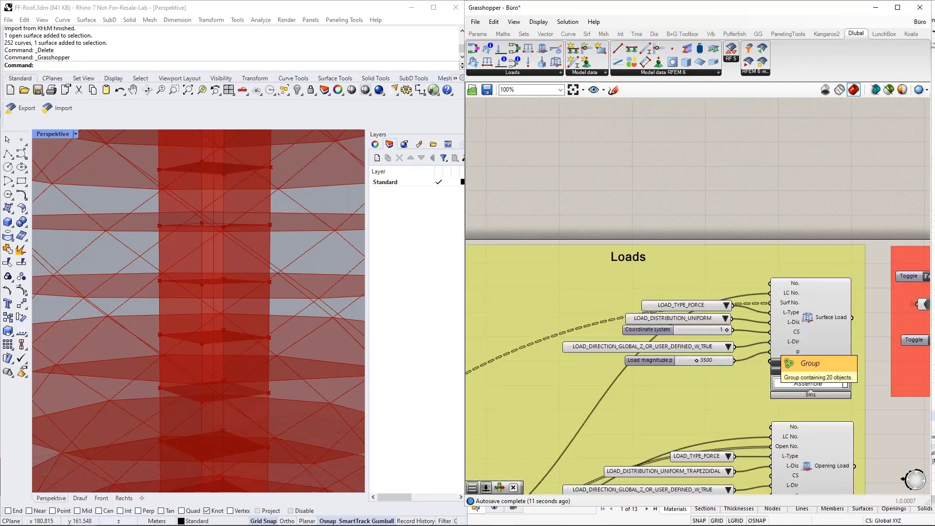
scroll(795, 340, up, 2)
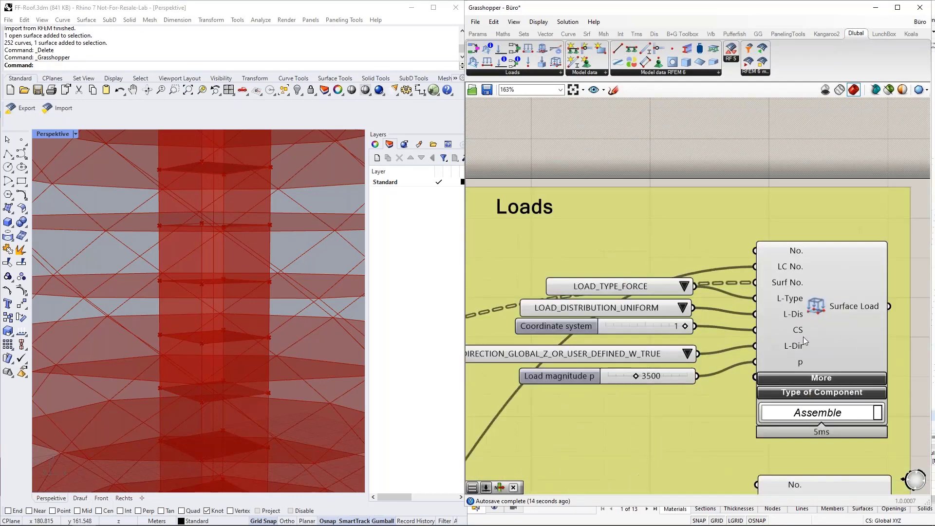
mouse_move(785, 287)
mouse_move(843, 304)
click(804, 283)
scroll(843, 280, down, 3)
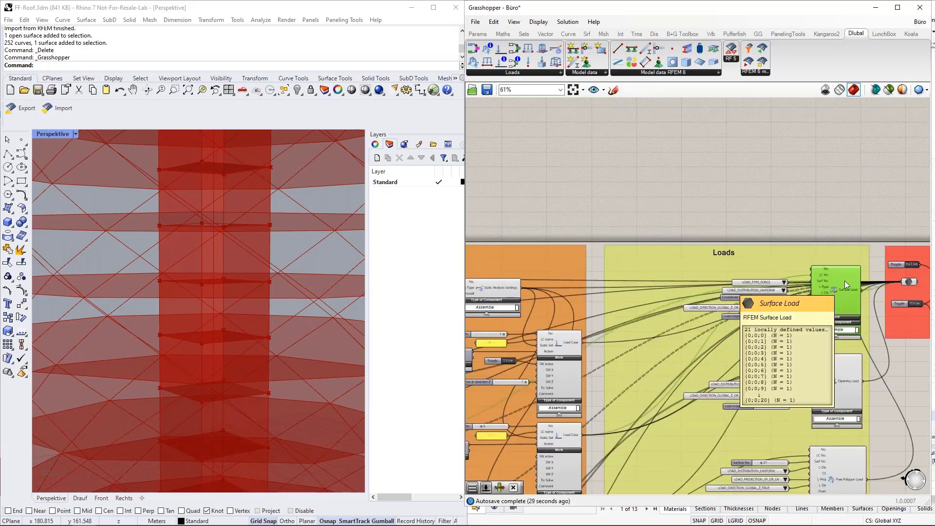
scroll(823, 281, up, 3)
Trace the surface numbers back to the Surface component in the green group and inspect its Surface output
scroll(828, 280, down, 8)
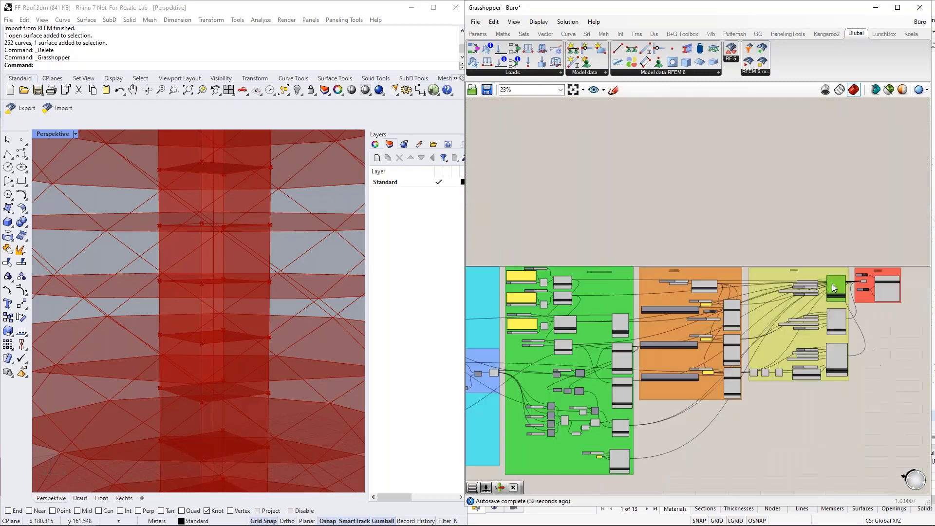
scroll(678, 390, up, 5)
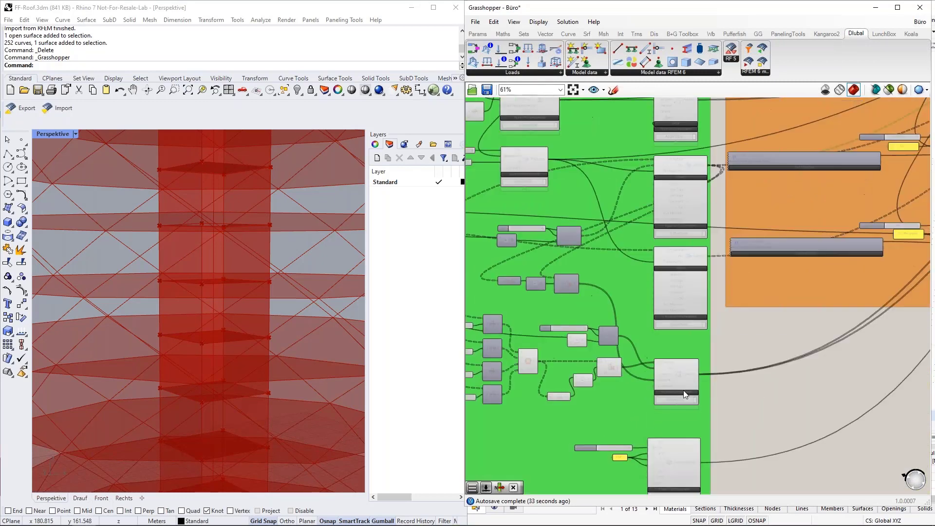
right_drag(717, 358, 713, 394)
scroll(682, 300, up, 7)
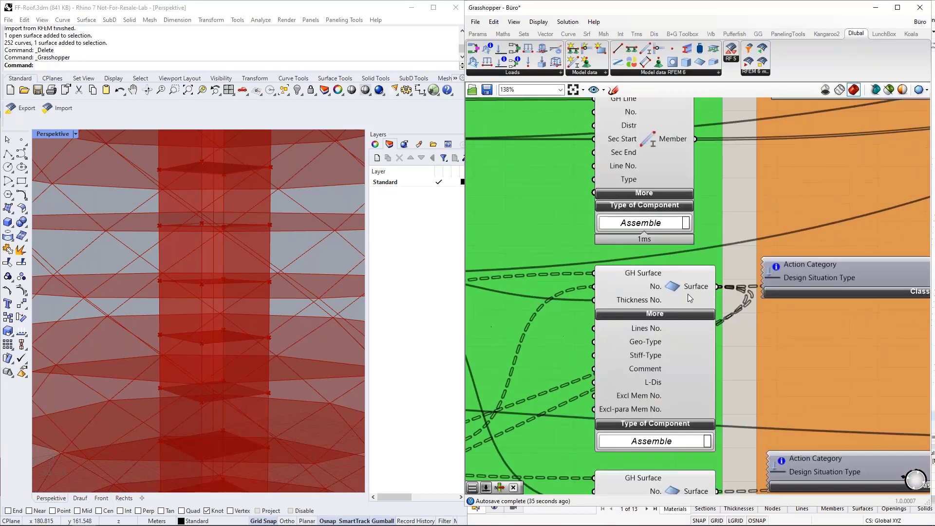
scroll(642, 286, down, 3)
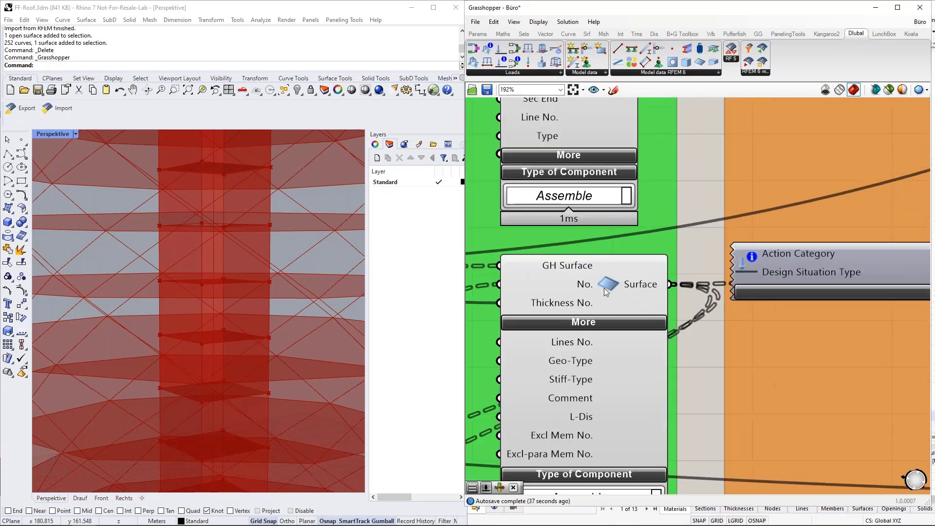
click(630, 285)
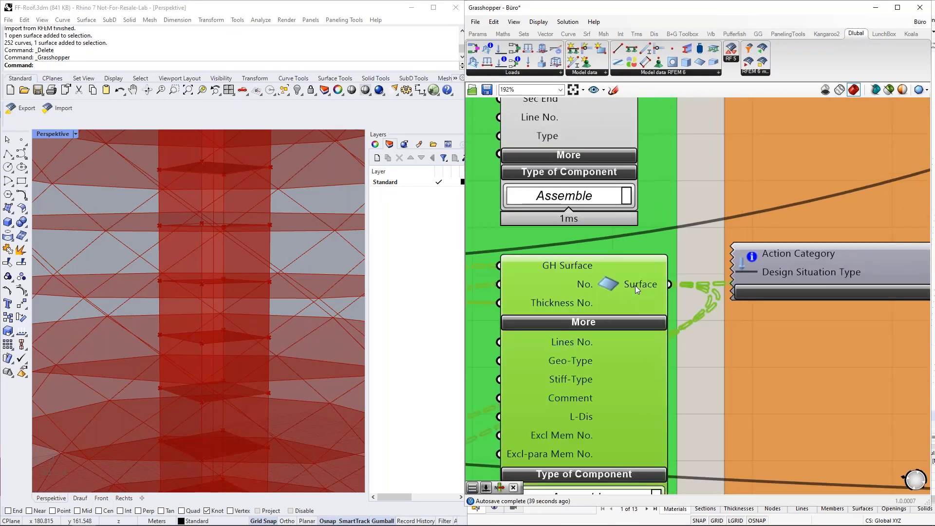
mouse_move(636, 285)
scroll(635, 285, down, 5)
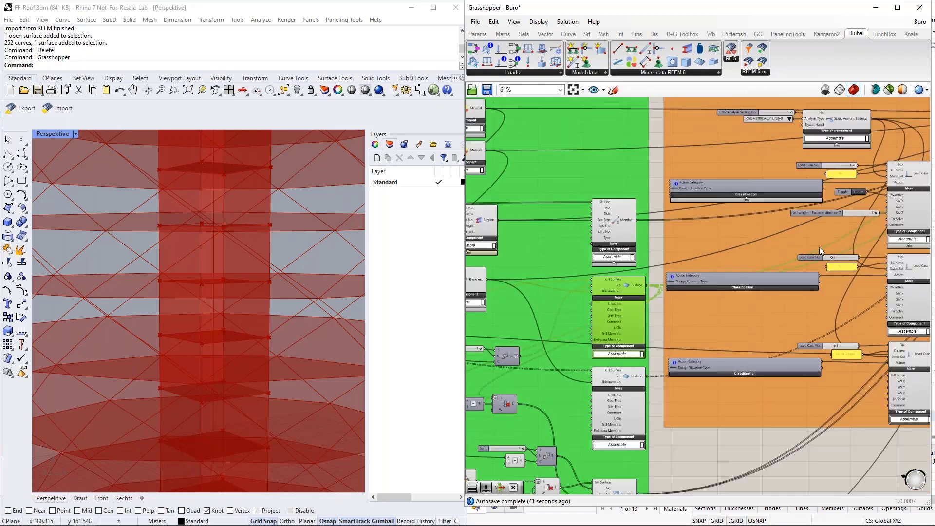
Inspect the GH Surface input data of the Surface component in the green model data group
right_drag(567, 302, 714, 259)
scroll(714, 258, up, 4)
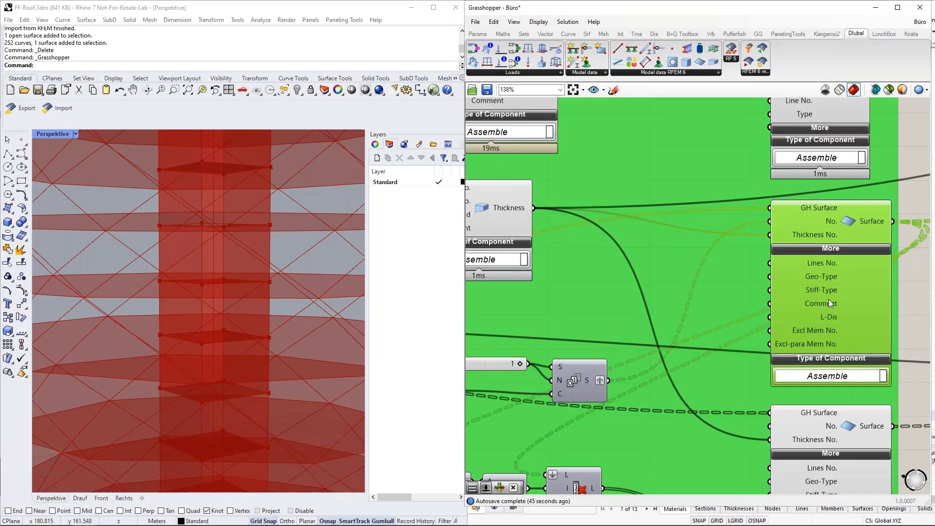
click(919, 294)
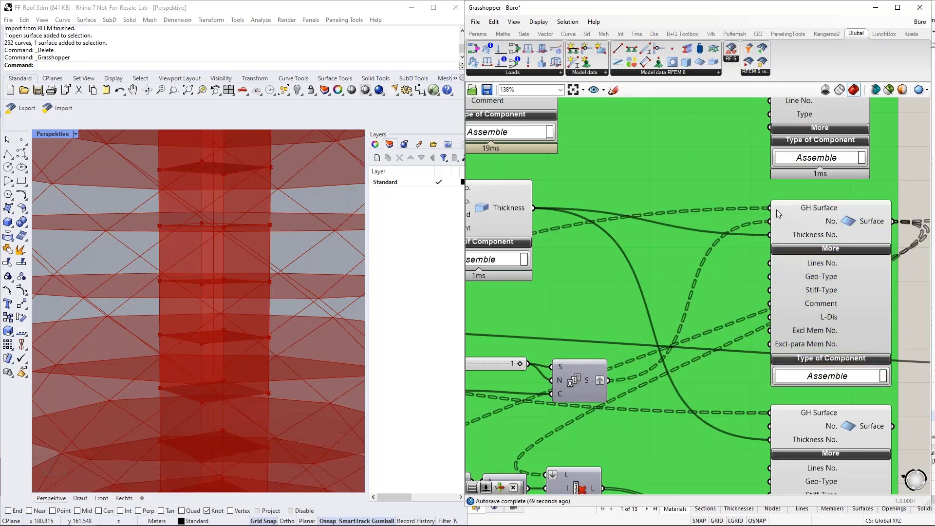
mouse_move(777, 209)
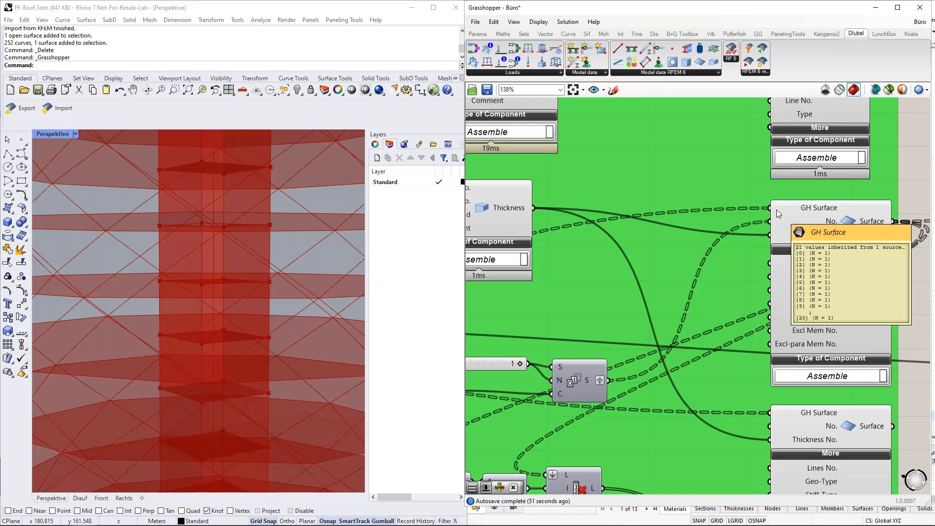
click(857, 226)
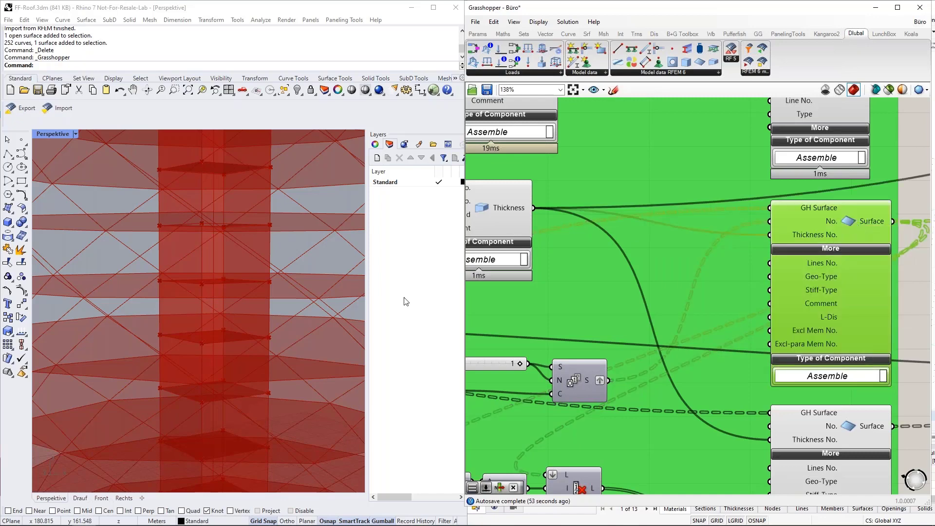
scroll(280, 300, down, 1)
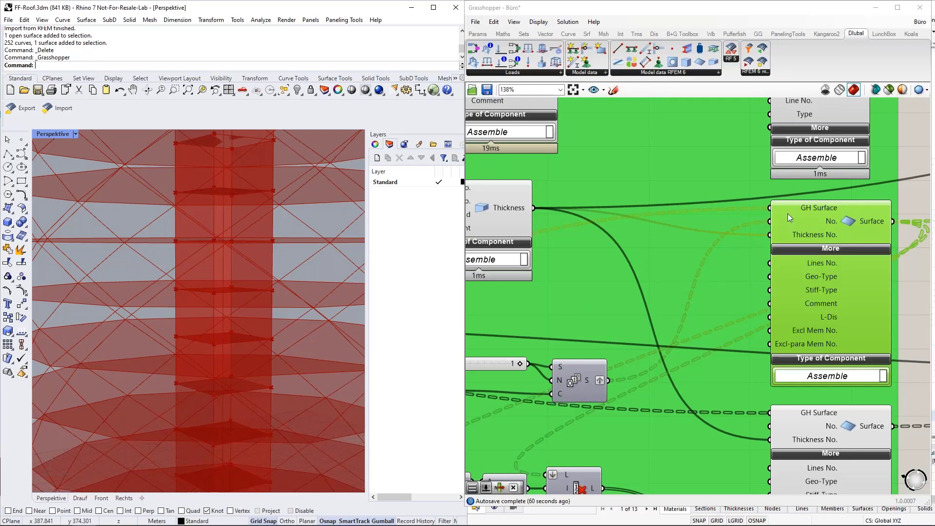
Trace the Surface component's numbering input back to the Series component that generates the surface numbers
scroll(893, 222, down, 3)
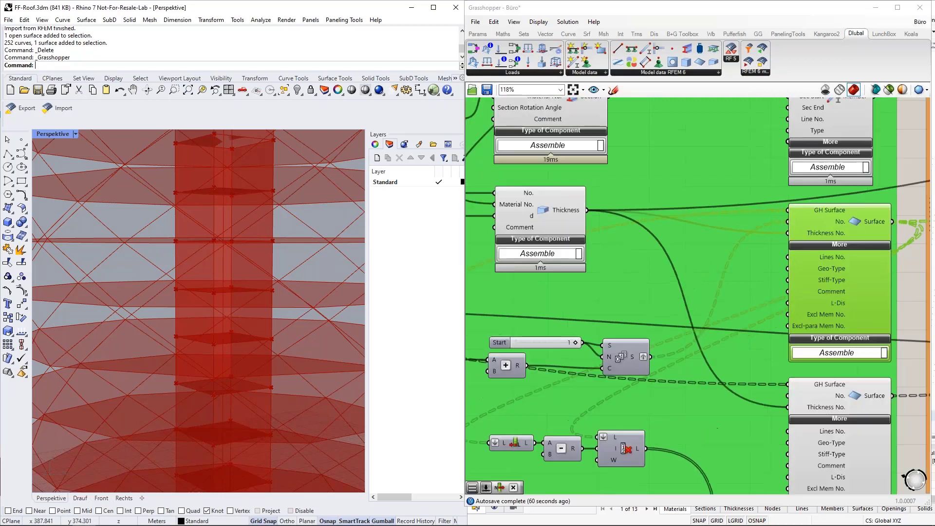
right_drag(905, 230, 668, 258)
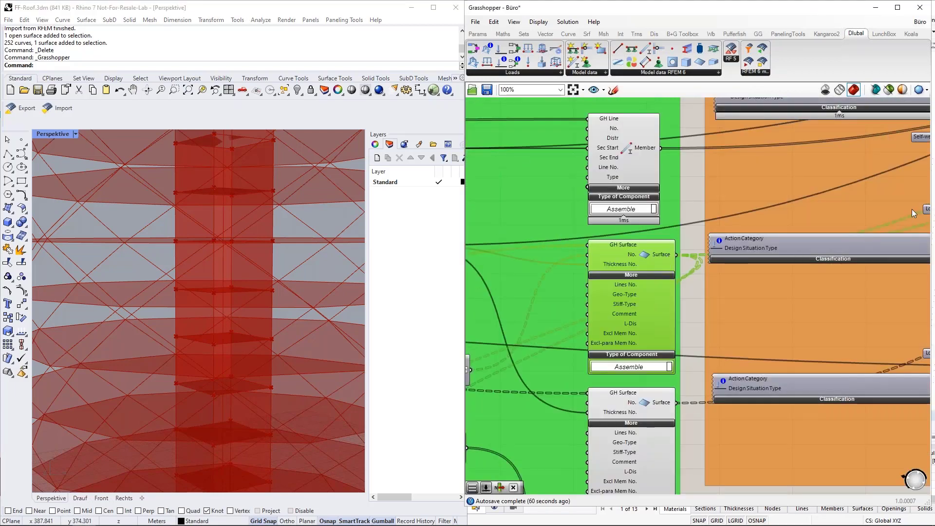
right_drag(748, 279, 860, 221)
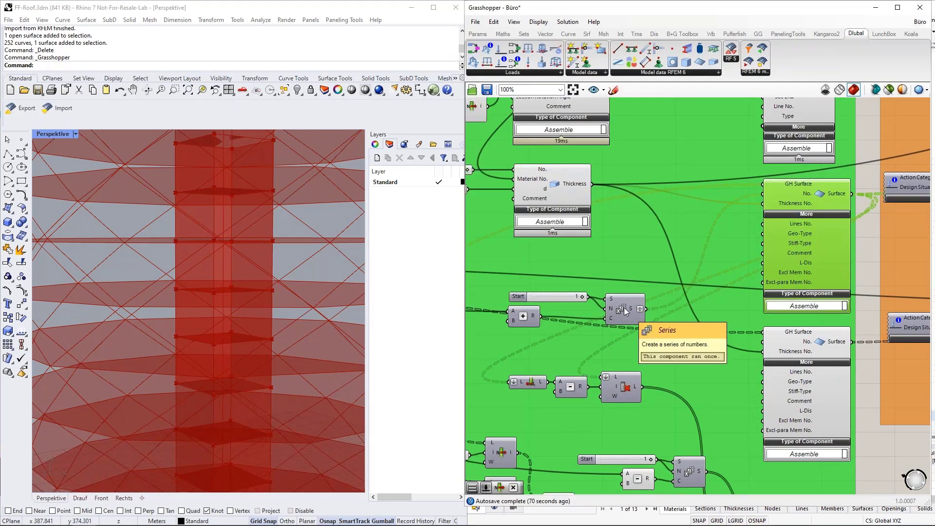
scroll(623, 310, down, 3)
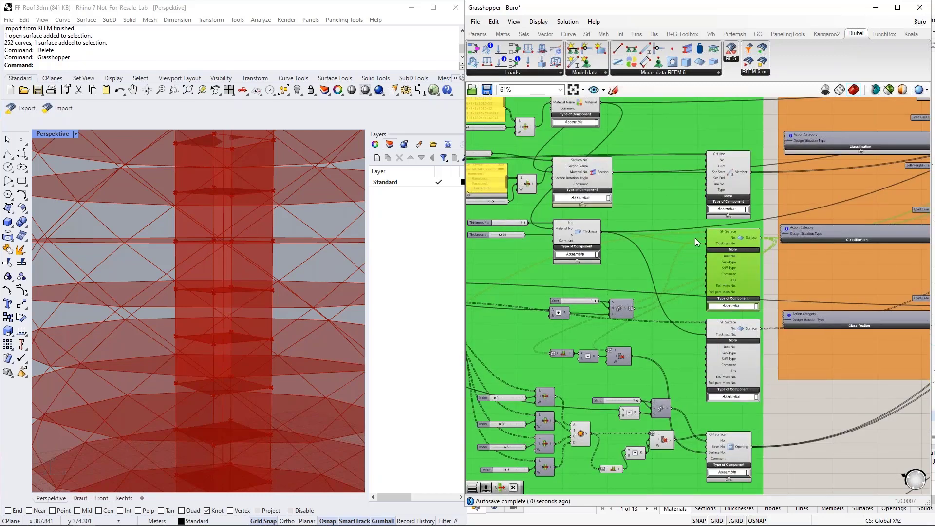
Examine the Opening Load and Free Polygon Load components and their inputs in the Loads group
scroll(653, 238, down, 1)
scroll(633, 240, down, 3)
right_drag(861, 321, 735, 373)
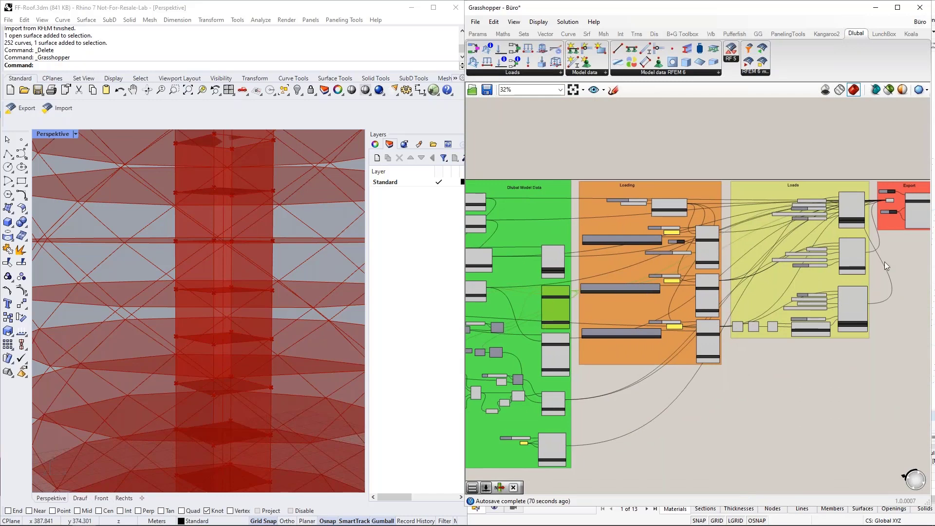
scroll(790, 265, up, 6)
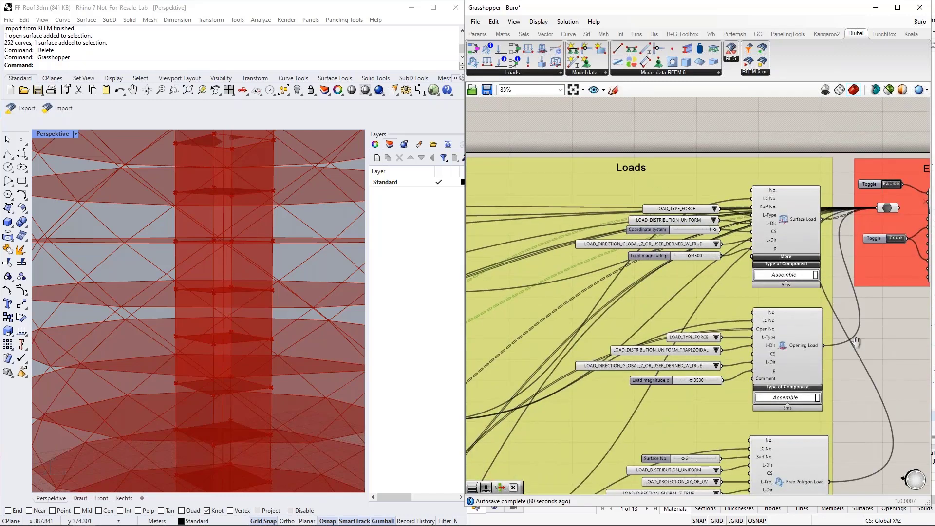
right_drag(857, 342, 836, 176)
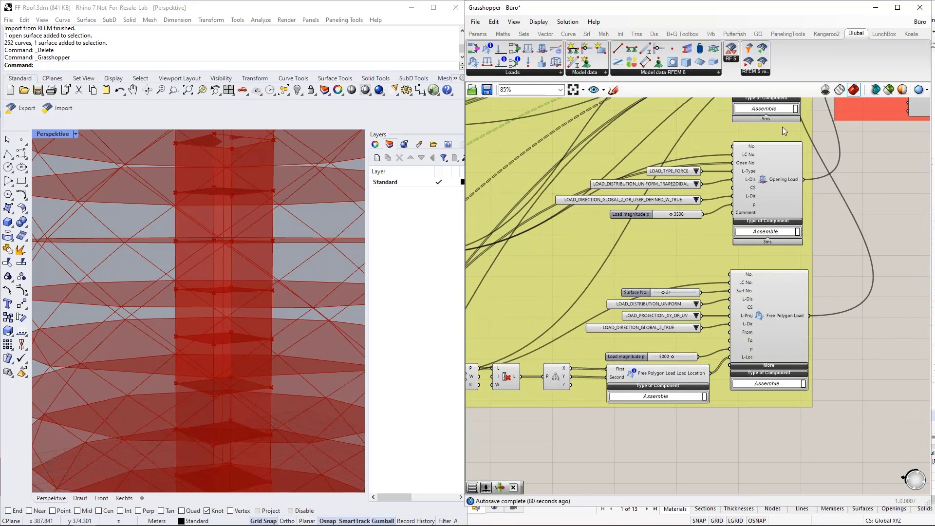
click(787, 314)
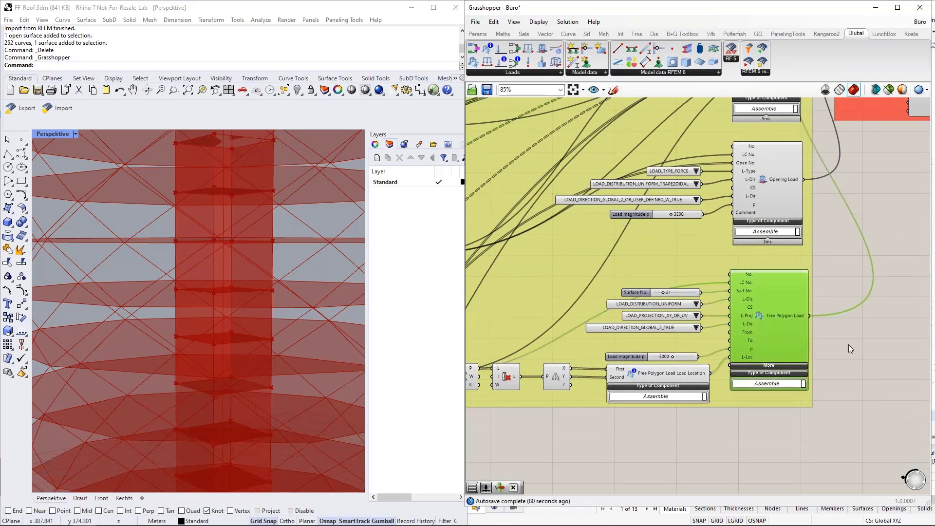
Examine the export component in the Export group and the collected contents of the Data container feeding its Input
right_drag(848, 342, 777, 391)
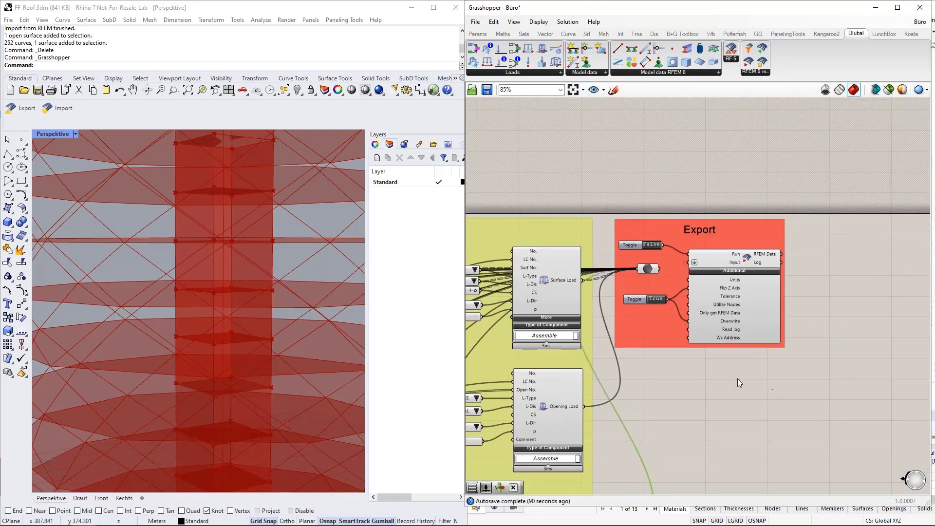
scroll(700, 369, up, 4)
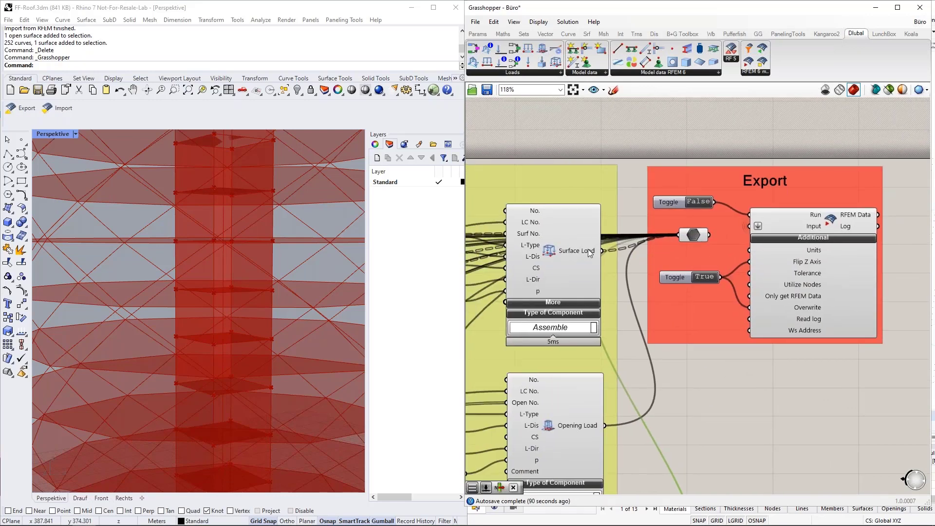
click(795, 271)
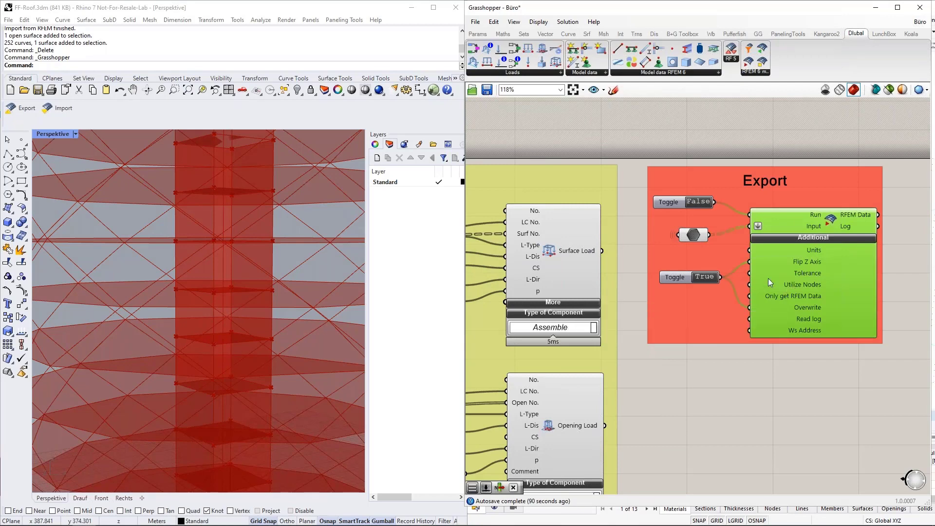
click(696, 236)
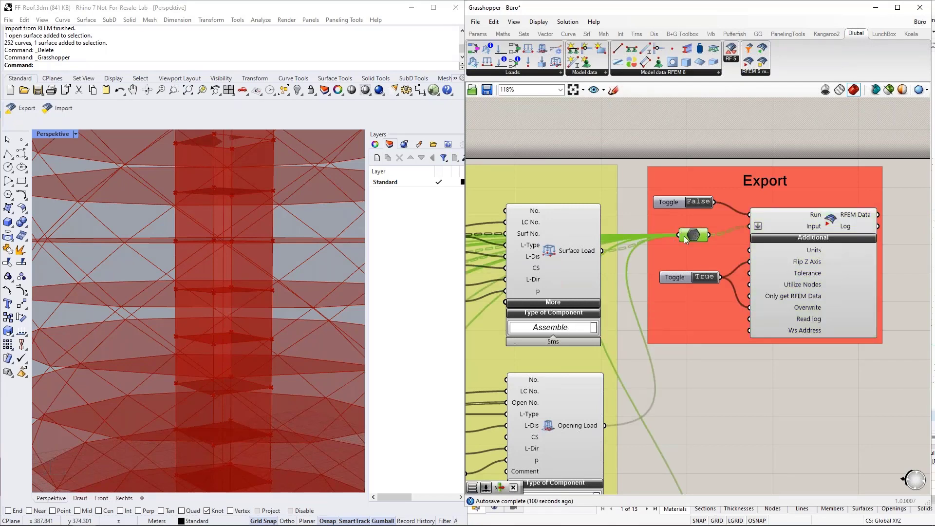
mouse_move(691, 236)
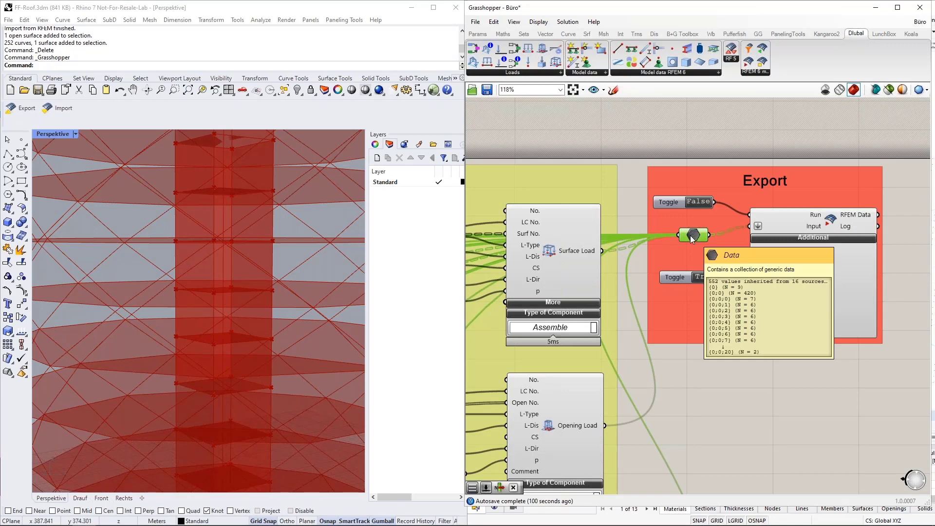
scroll(691, 235, down, 5)
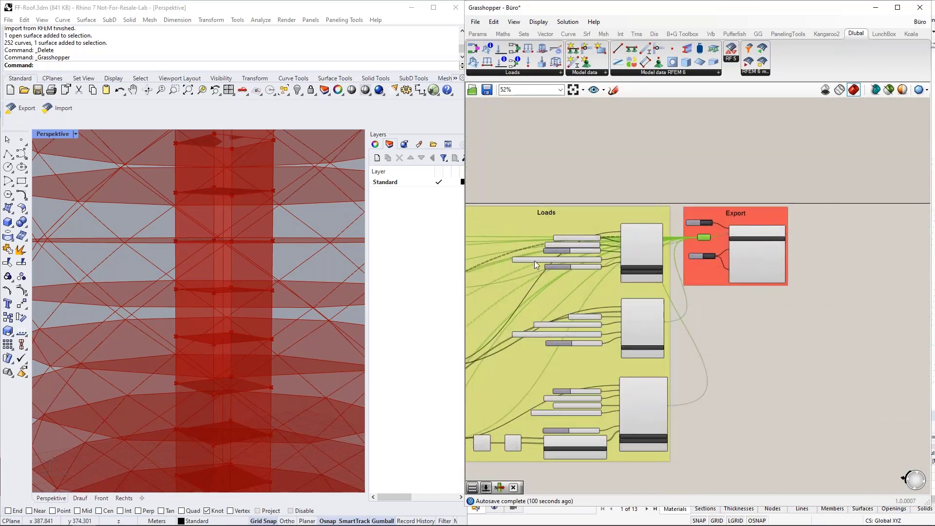
scroll(705, 236, up, 5)
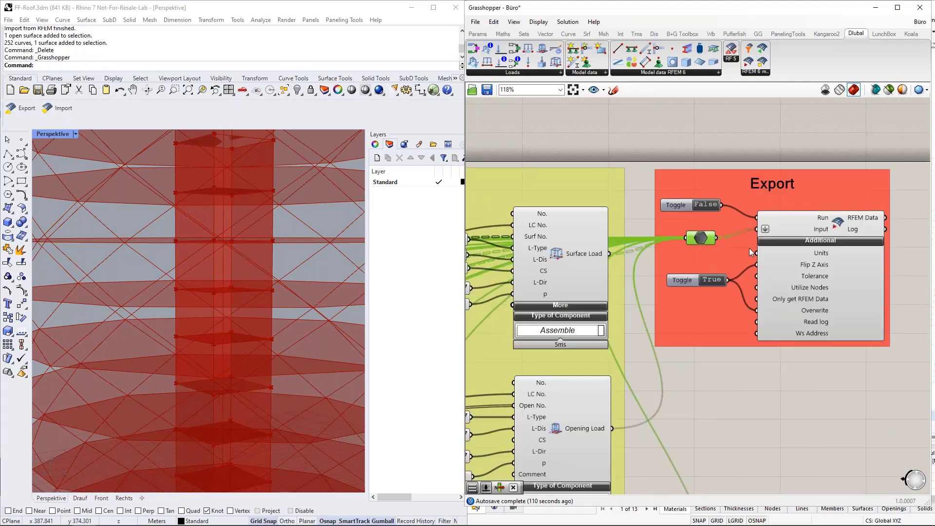
Move the Data container beside the Opening component, demonstrate wiring the Opening output into it, and return it to the Export group
scroll(823, 271, down, 7)
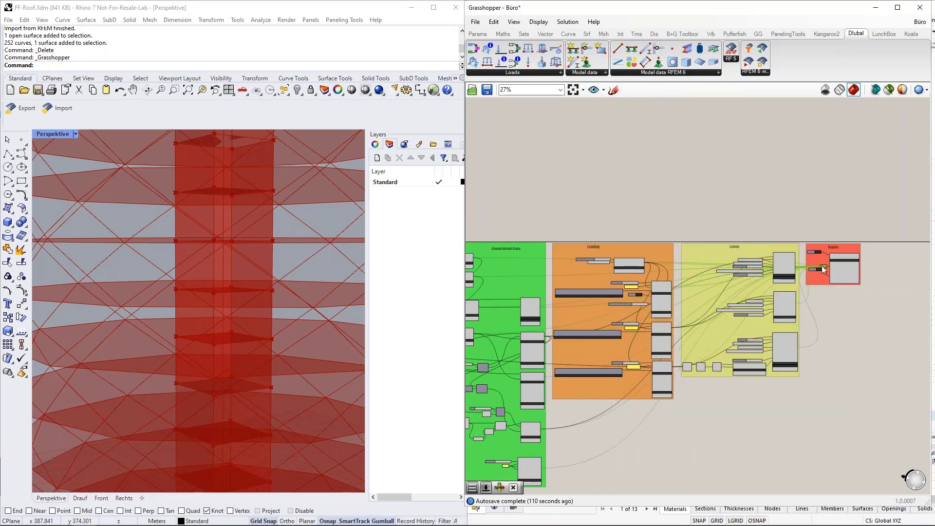
drag(813, 266, 551, 431)
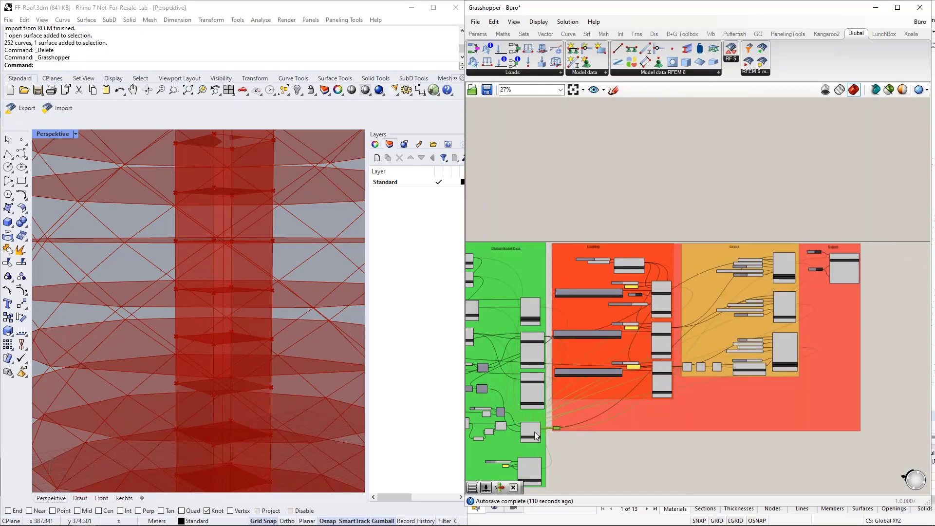
scroll(535, 431, up, 5)
scroll(535, 432, up, 4)
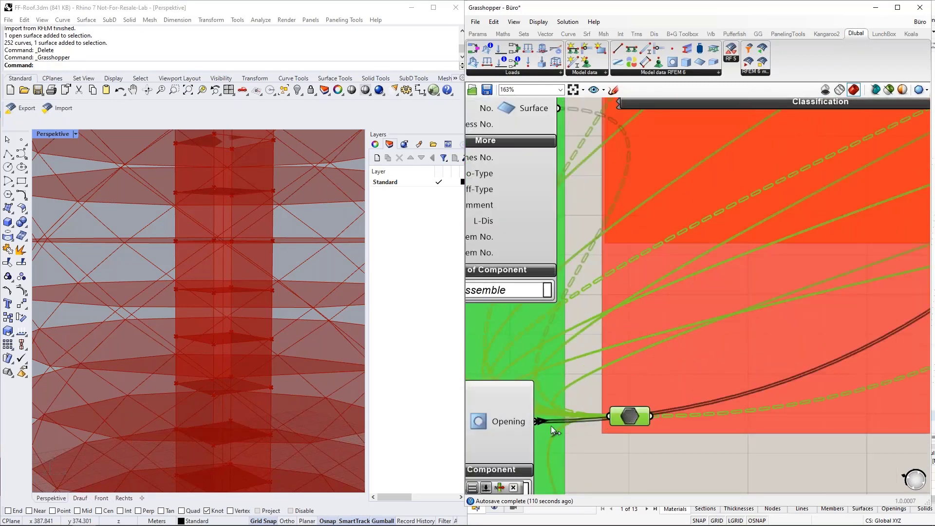
drag(609, 415, 565, 445)
scroll(503, 428, down, 3)
scroll(501, 428, down, 8)
drag(511, 426, 735, 285)
scroll(743, 285, up, 1)
scroll(740, 286, up, 9)
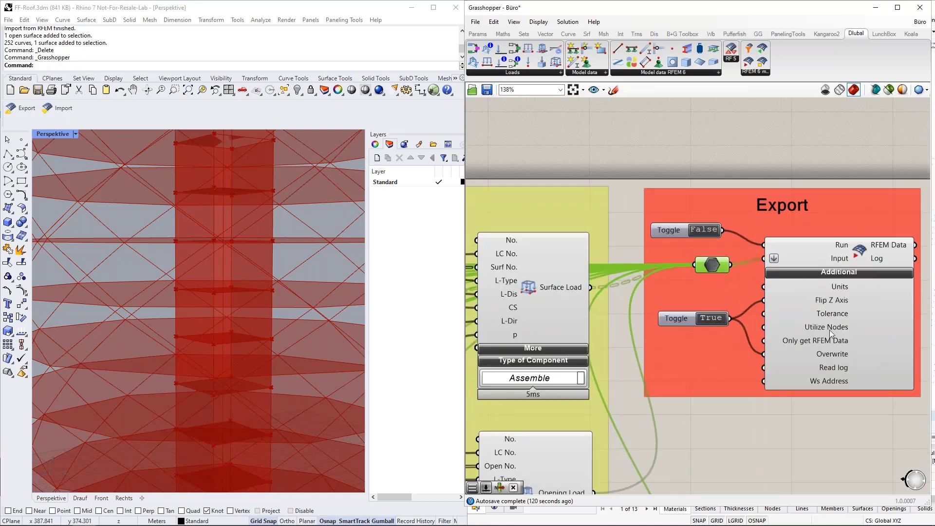
Review the additional inputs of the export component and read the description of its Units input
right_drag(801, 484, 686, 461)
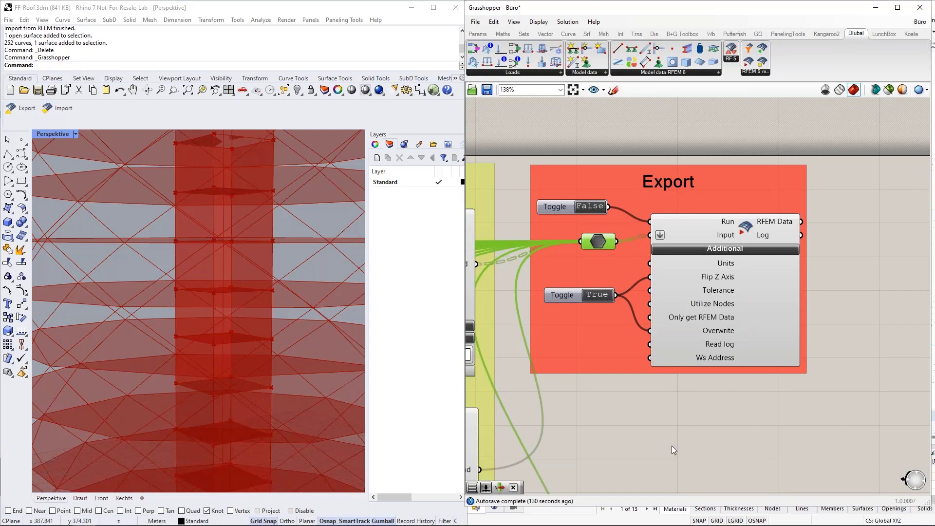
right_drag(635, 422, 701, 404)
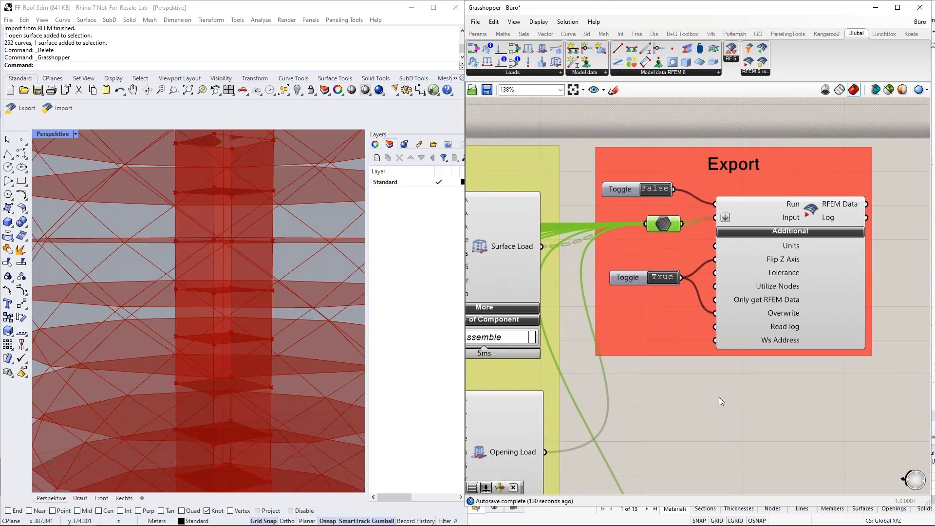
mouse_move(783, 249)
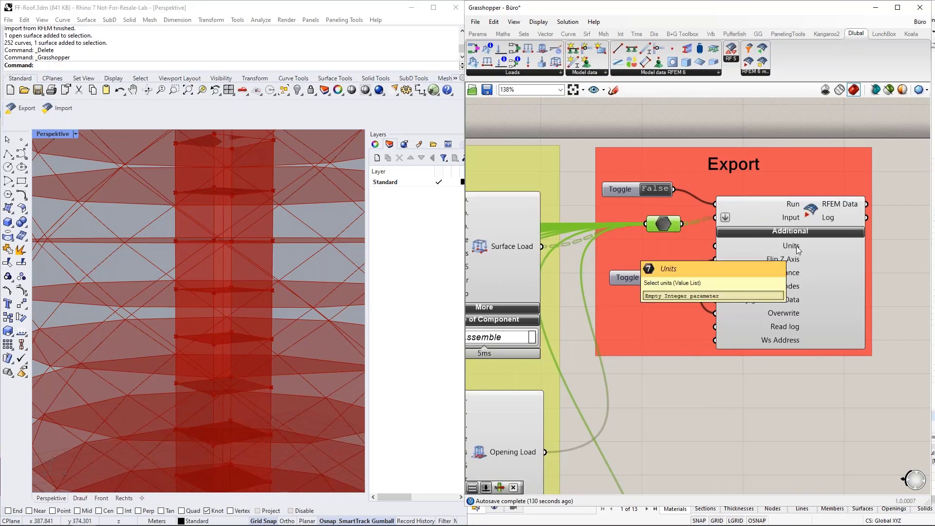
Examine the Tower Shape group's coordinate sliders, the point components they feed and the curve component that joins the points
scroll(797, 250, down, 10)
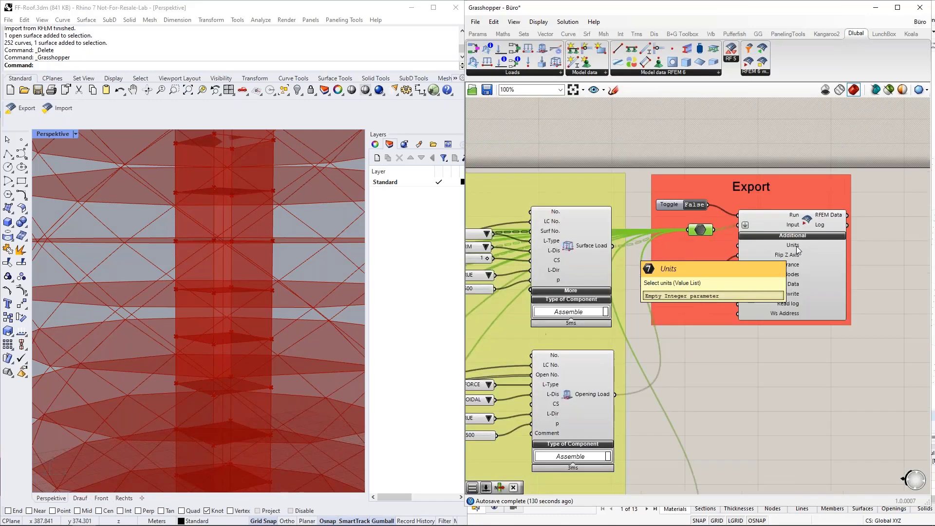
right_drag(611, 212, 639, 213)
scroll(612, 265, up, 8)
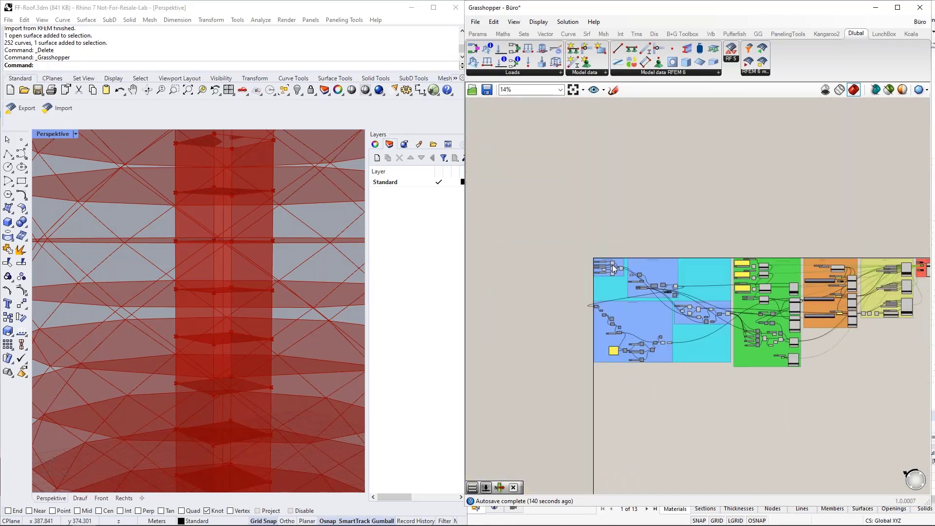
click(647, 236)
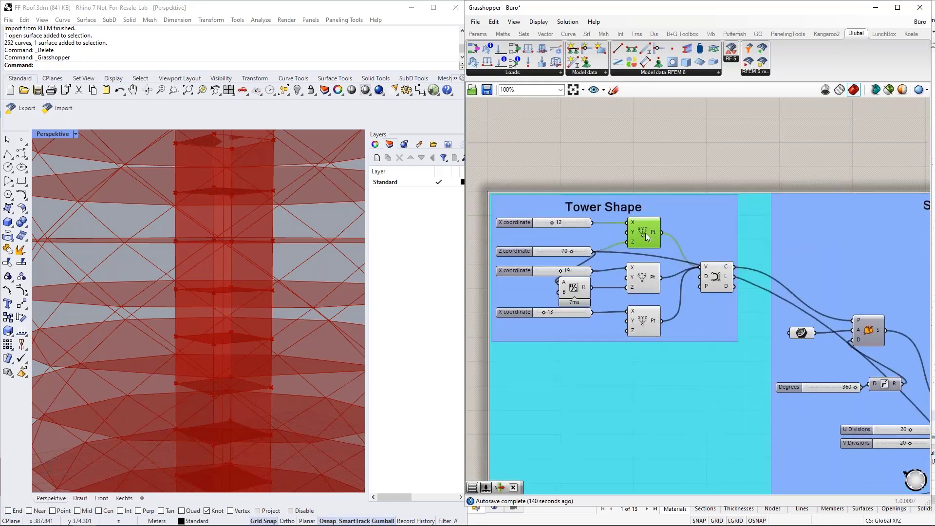
click(645, 285)
click(717, 276)
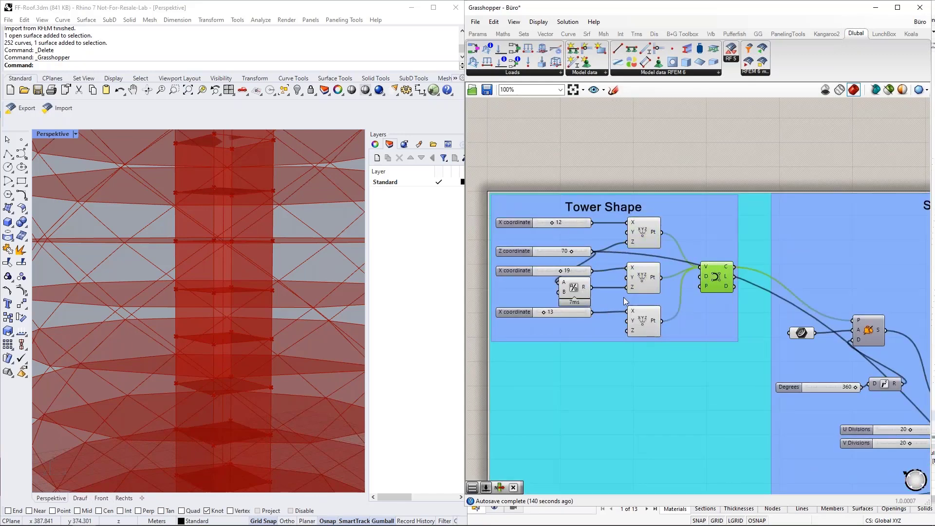
click(644, 233)
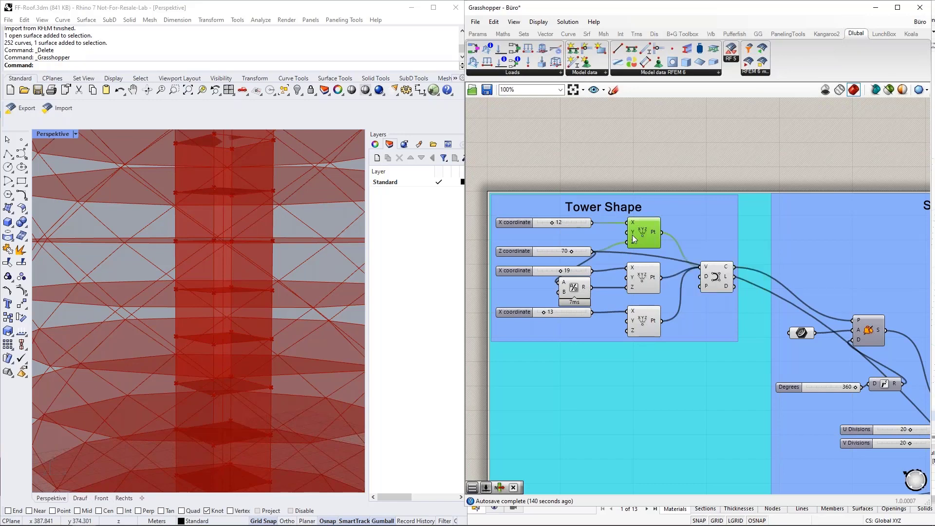
scroll(523, 221, up, 4)
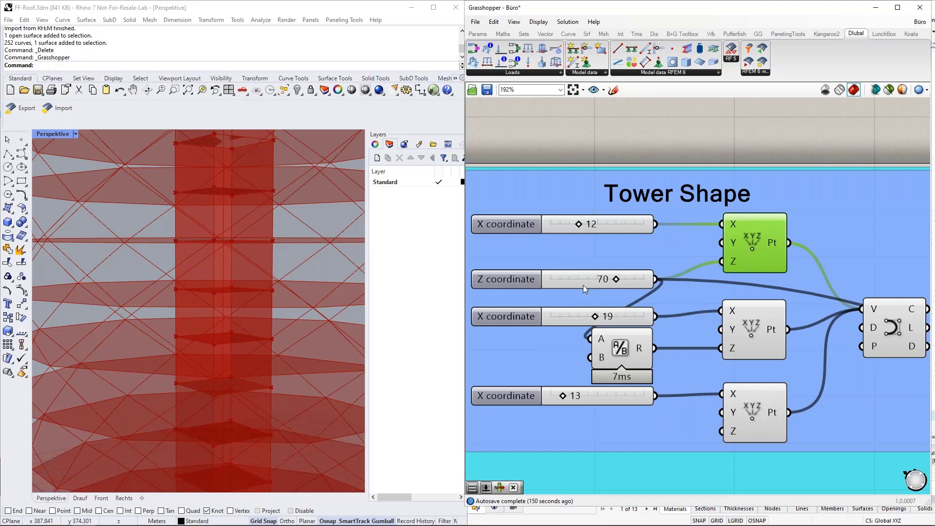
scroll(510, 275, down, 4)
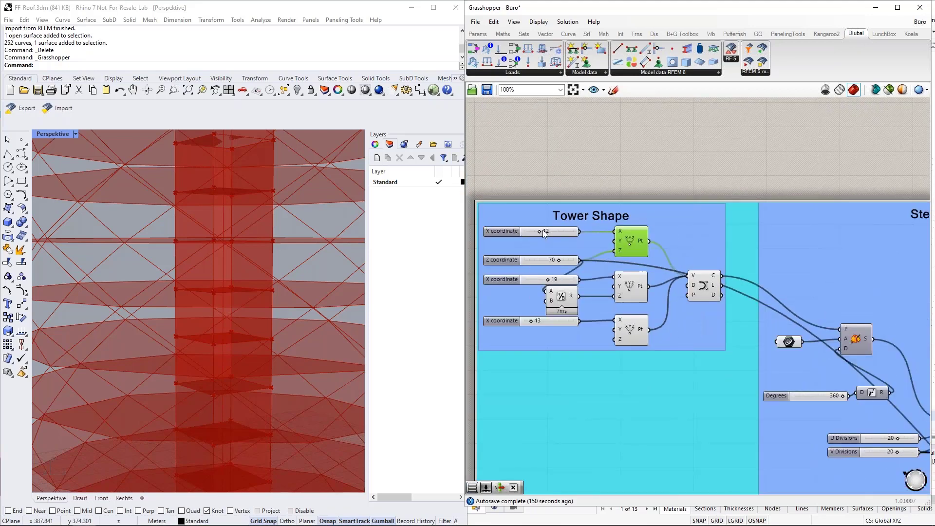
scroll(515, 220, down, 4)
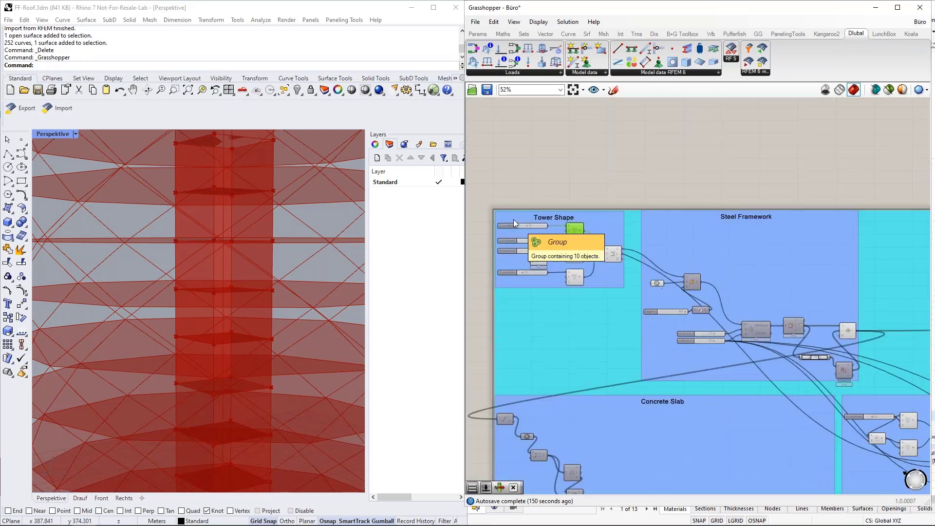
Examine the export component's additional inputs and the load magnitude slider feeding the Surface Load component
scroll(513, 219, down, 2)
scroll(828, 222, up, 3)
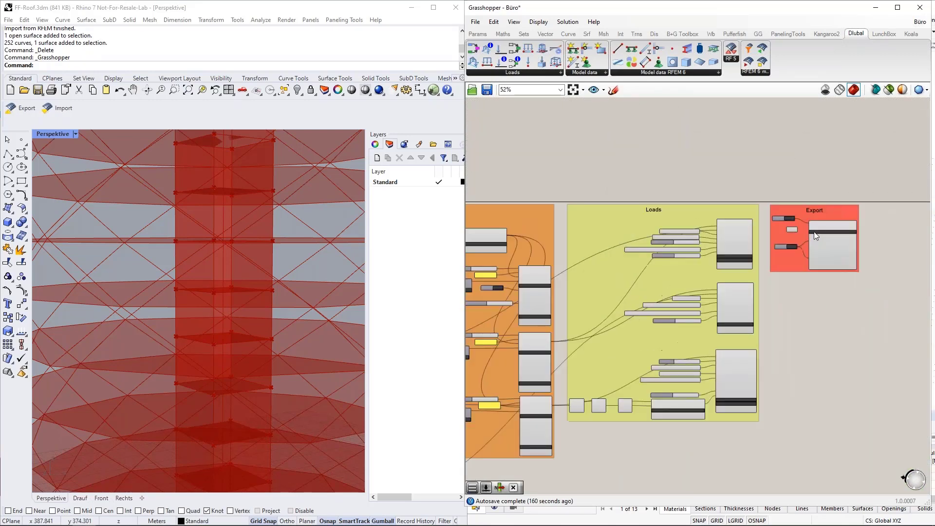
scroll(814, 232, up, 6)
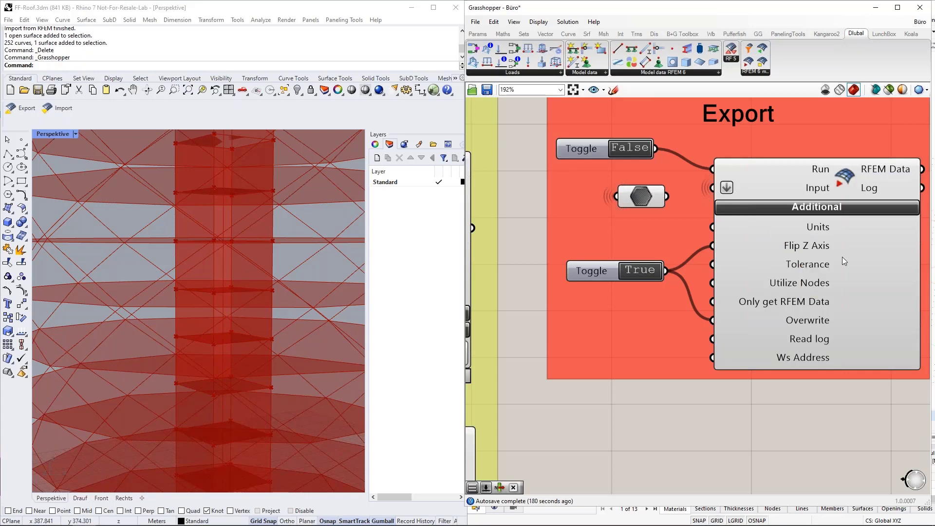
scroll(877, 250, down, 3)
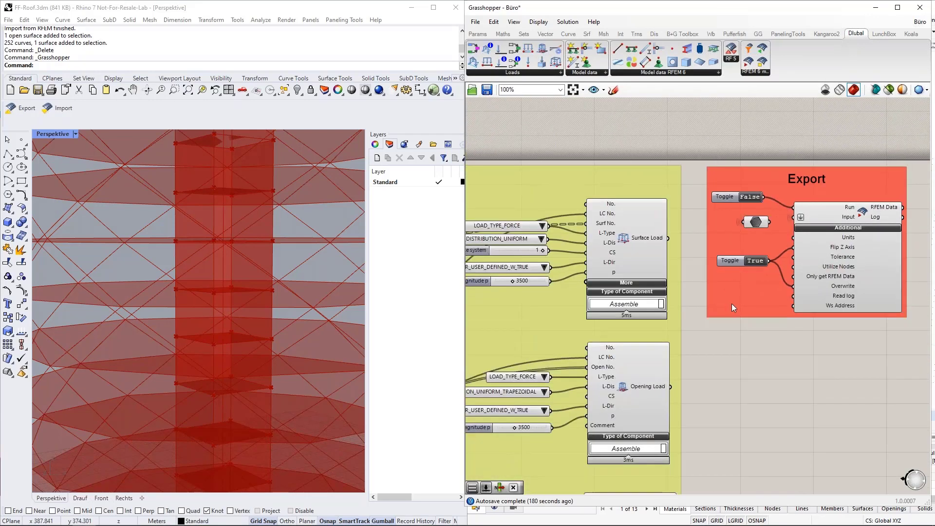
scroll(696, 358, up, 3)
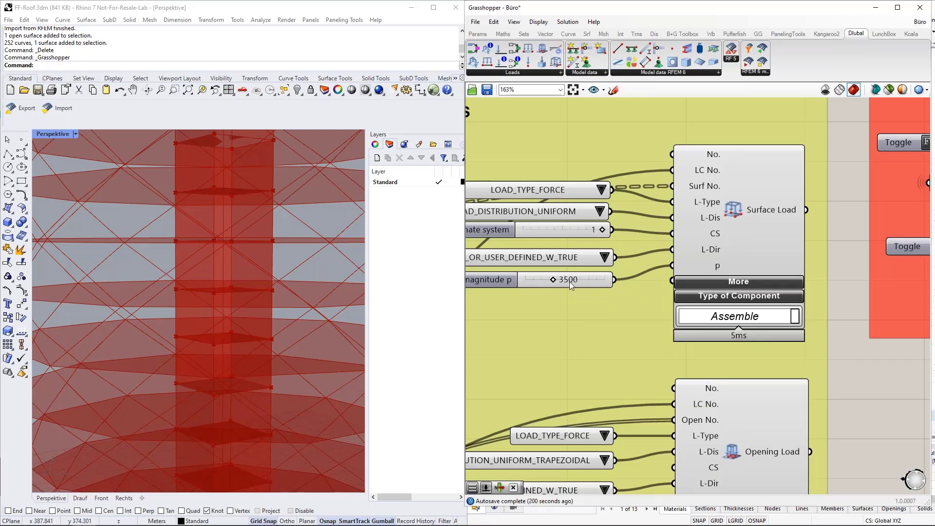
scroll(577, 281, down, 4)
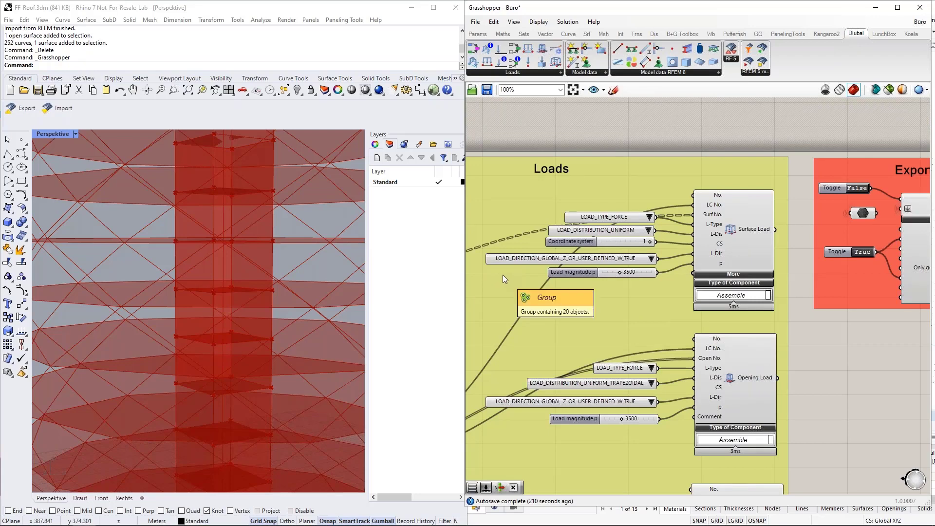
Add a Multiplication component with factor 1000 and a 3.5 slider above the Loads group, and wire the slider into its A input
double_click(607, 130)
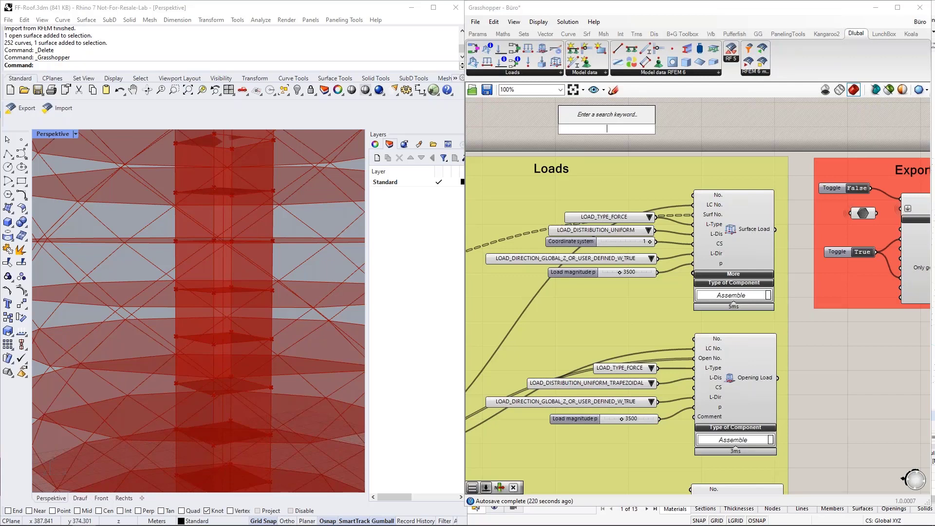
text(*1000)
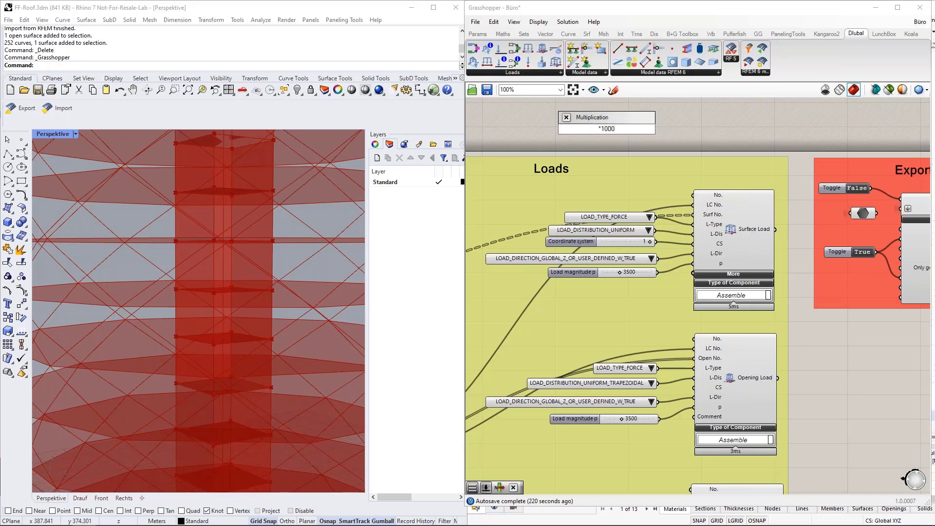
key(Return)
double_click(547, 119)
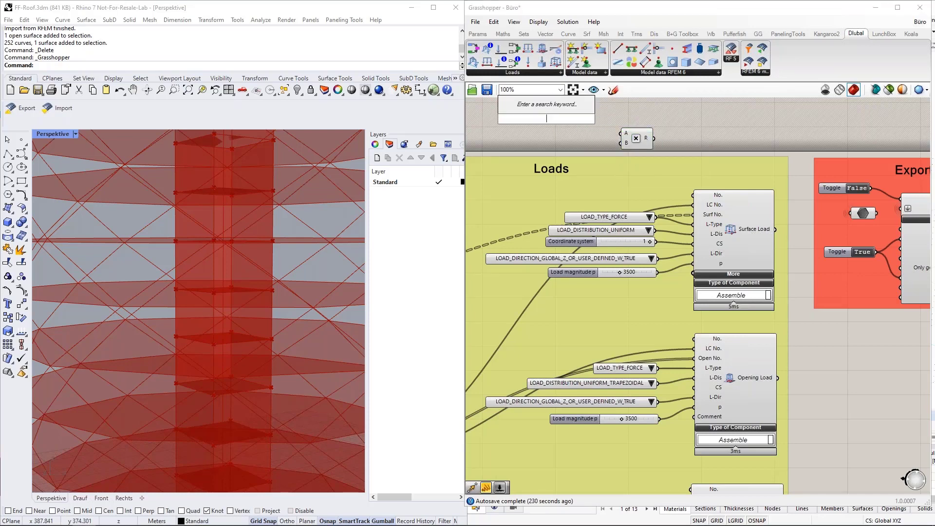
text(3.5)
key(Return)
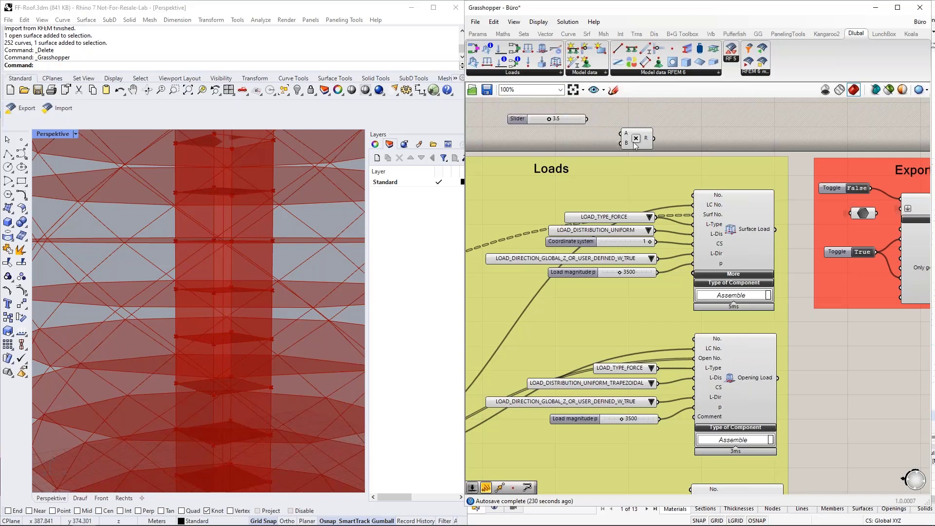
mouse_move(587, 119)
mouse_down()
mouse_move(632, 133)
mouse_move(587, 105)
mouse_up()
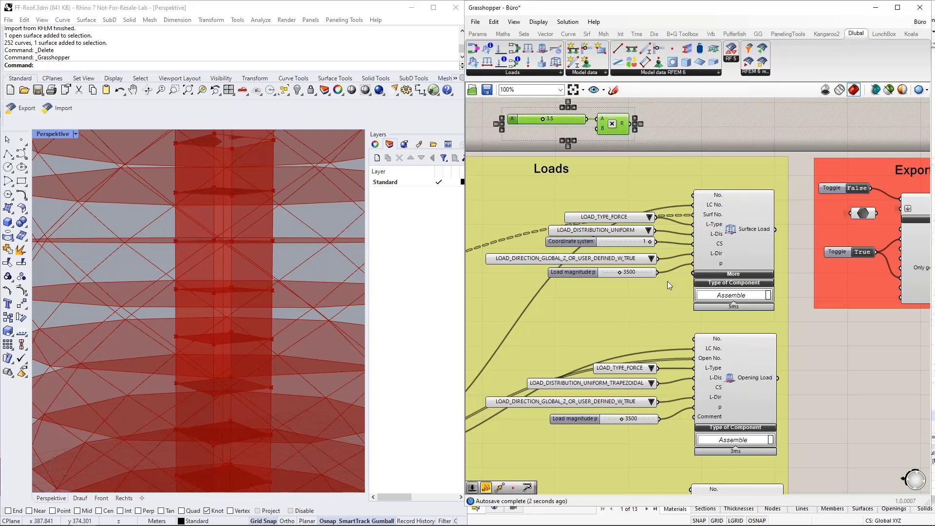
click(645, 125)
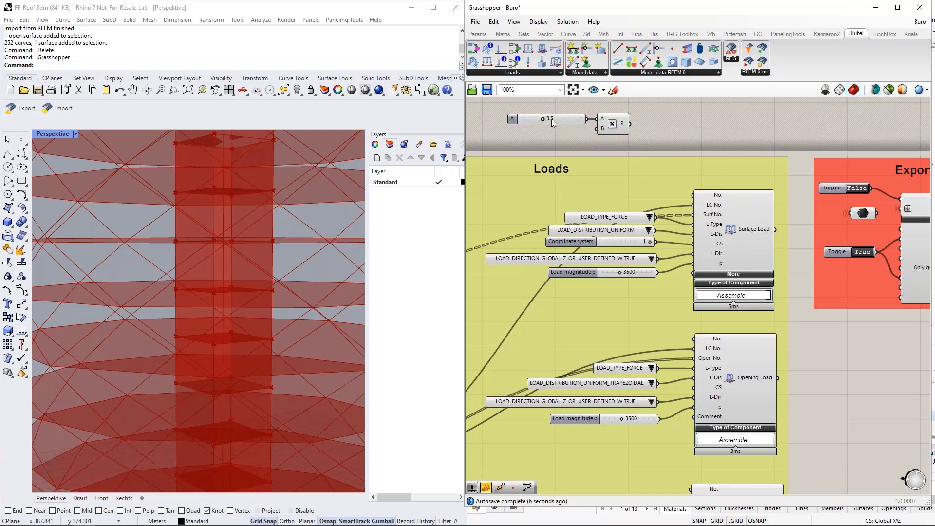
mouse_move(625, 127)
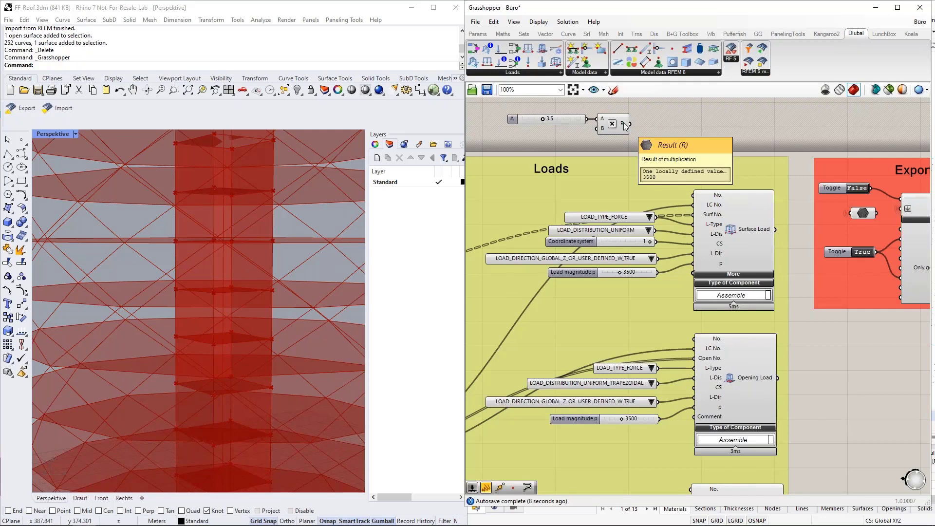
Delete the sample slider and Multiplication component above the Loads group
drag(645, 141, 547, 119)
key(Delete)
Review the export component's Flip Z Axis and Overwrite inputs and the Boolean toggle that feeds both of them
scroll(548, 115, down, 3)
right_drag(776, 310, 684, 360)
scroll(697, 251, up, 4)
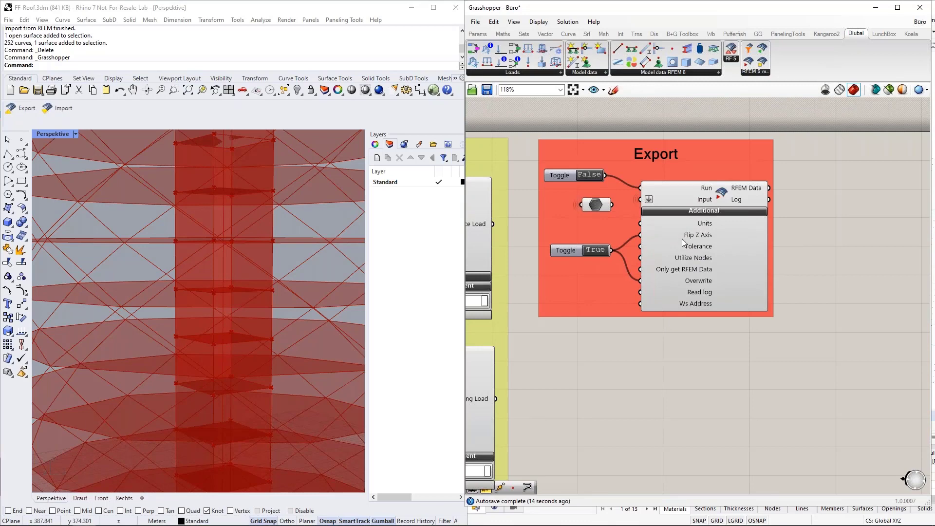
scroll(695, 242, up, 2)
mouse_move(696, 235)
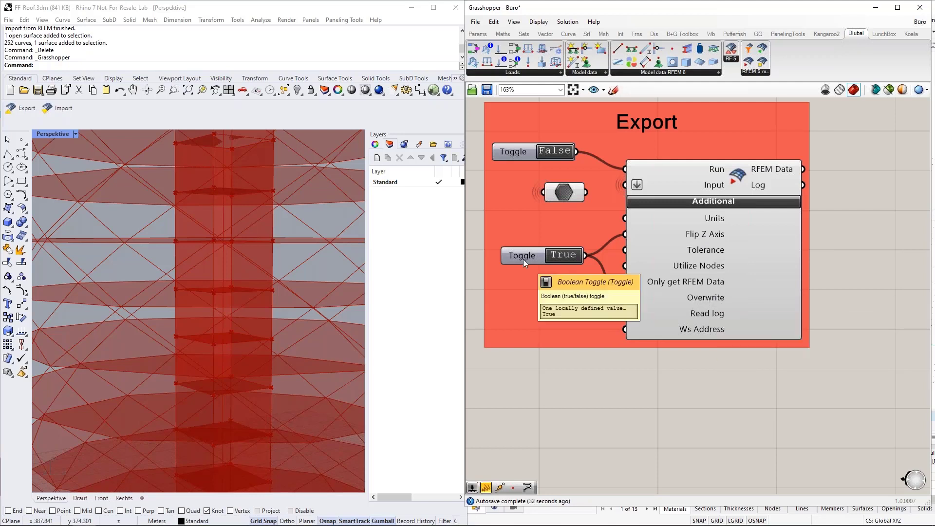
mouse_move(671, 294)
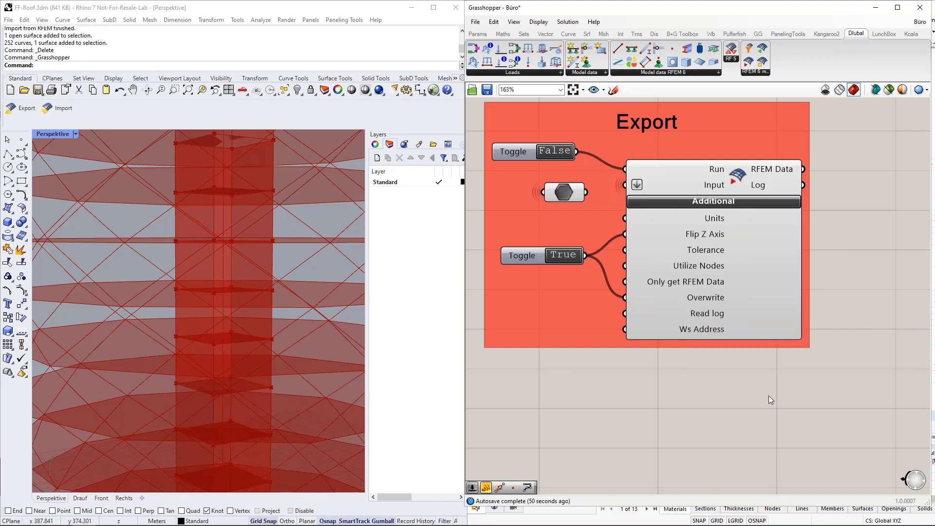
scroll(768, 396, down, 3)
scroll(854, 294, down, 2)
scroll(854, 305, up, 3)
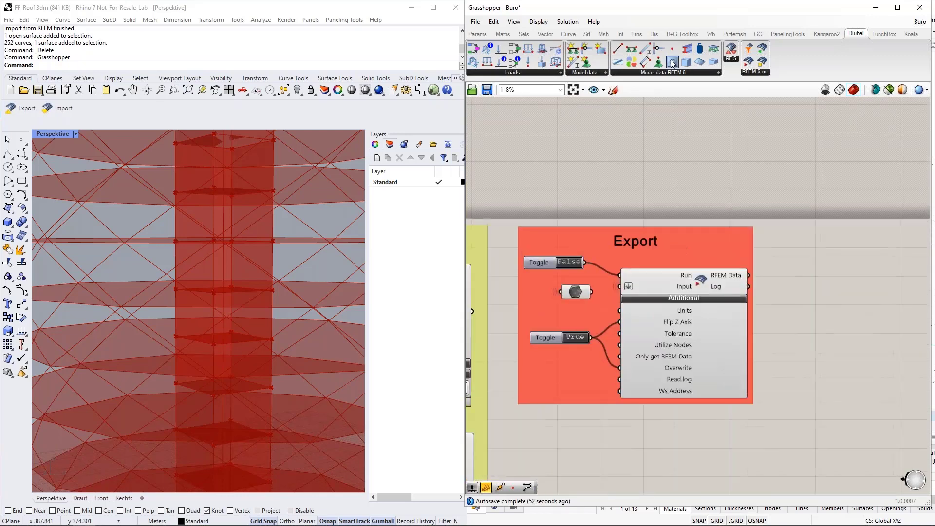
Place the Grasshopper window beside RFEM and run the tower export through the toggle wired to the Run input
drag(669, 9, 1, 146)
scroll(381, 287, down, 3)
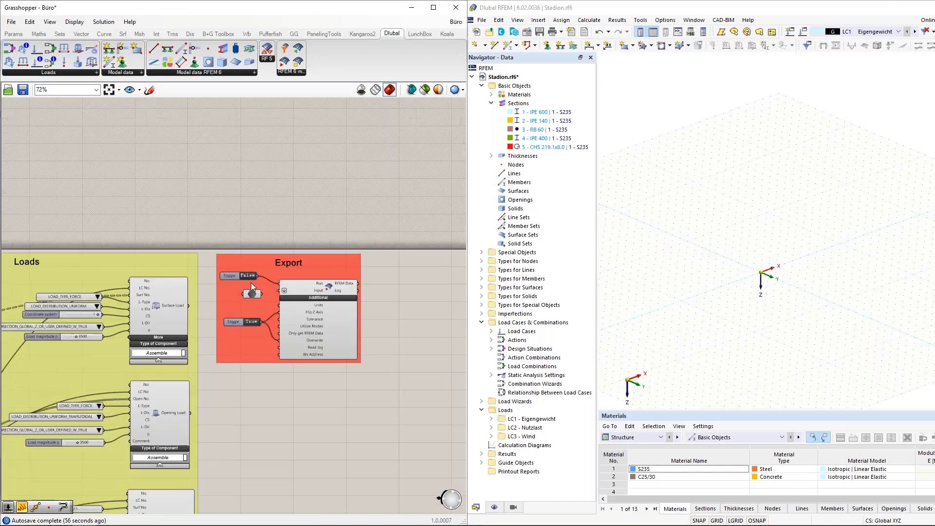
scroll(268, 288, up, 2)
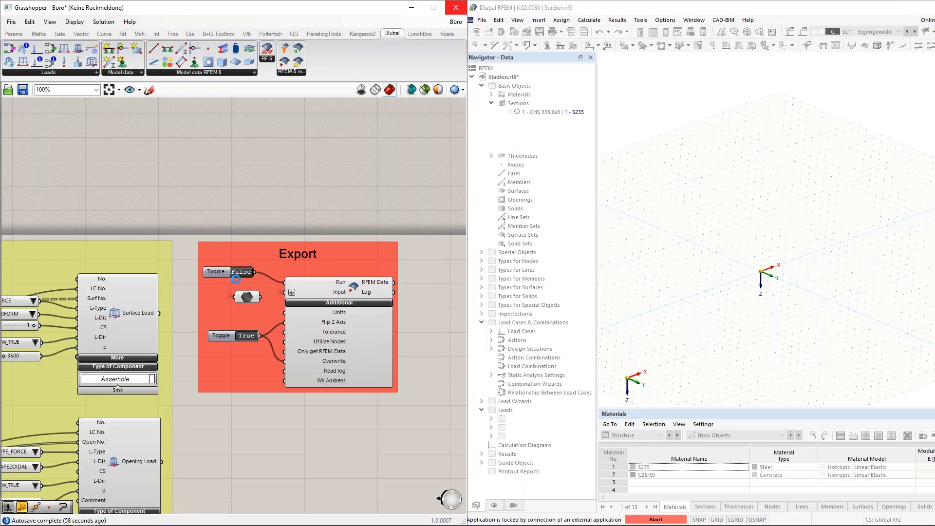
click(236, 272)
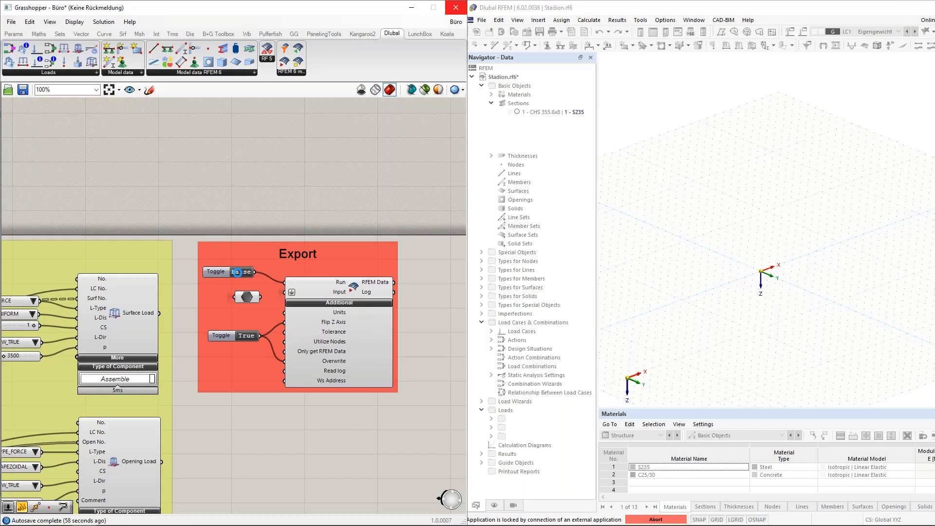
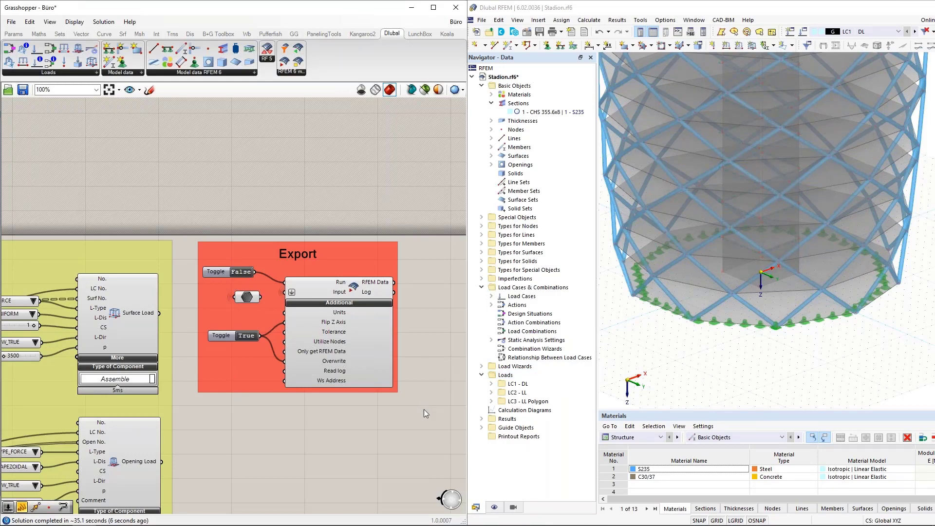
Inspect the exported tower in RFEM from several angles and in different display modes, including wireframe
scroll(733, 385, down, 1)
scroll(746, 384, down, 4)
ctrl+middle_drag(819, 361, 759, 363)
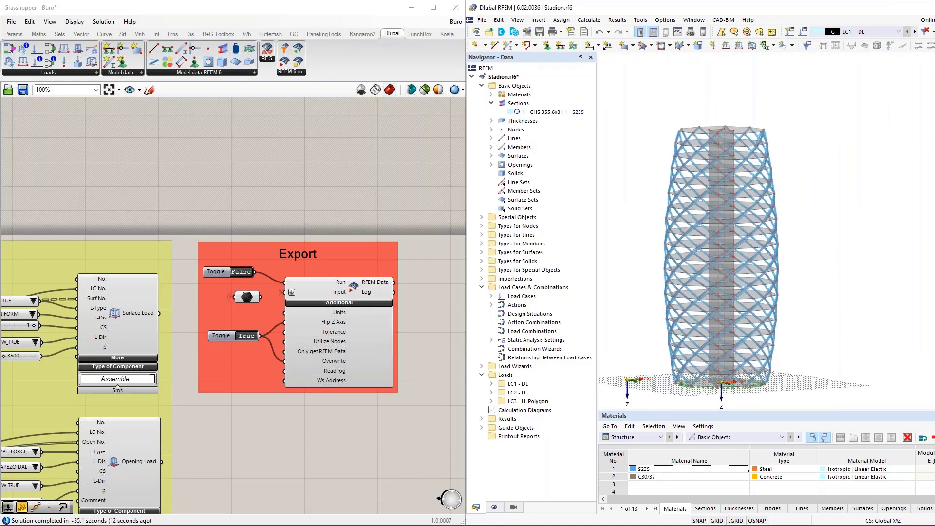
click(934, 73)
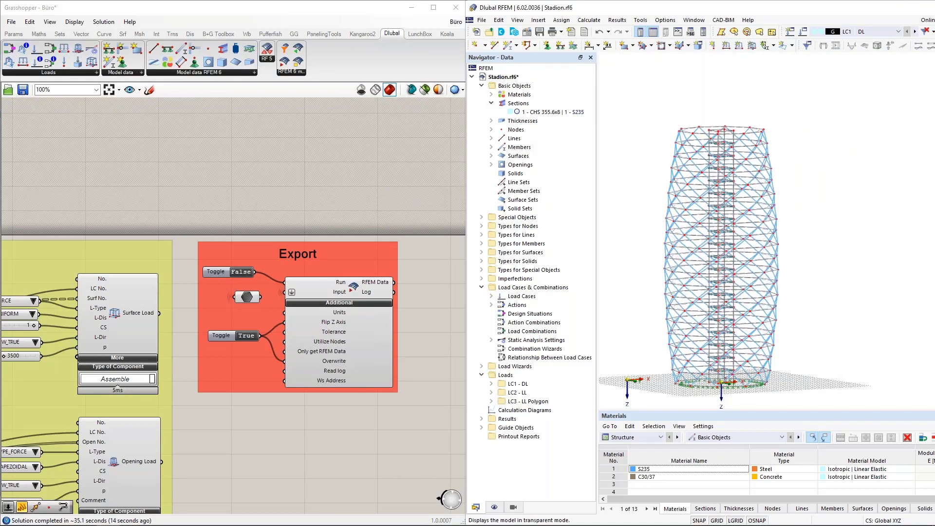
mouse_move(807, 336)
ctrl+middle_down()
mouse_move(786, 344)
mouse_move(799, 337)
ctrl+middle_up()
scroll(739, 362, up, 5)
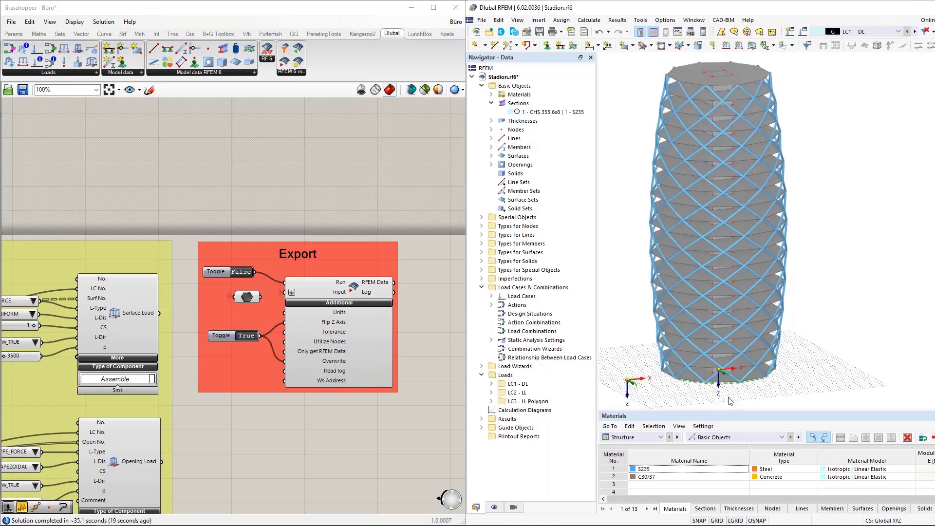
scroll(739, 362, down, 5)
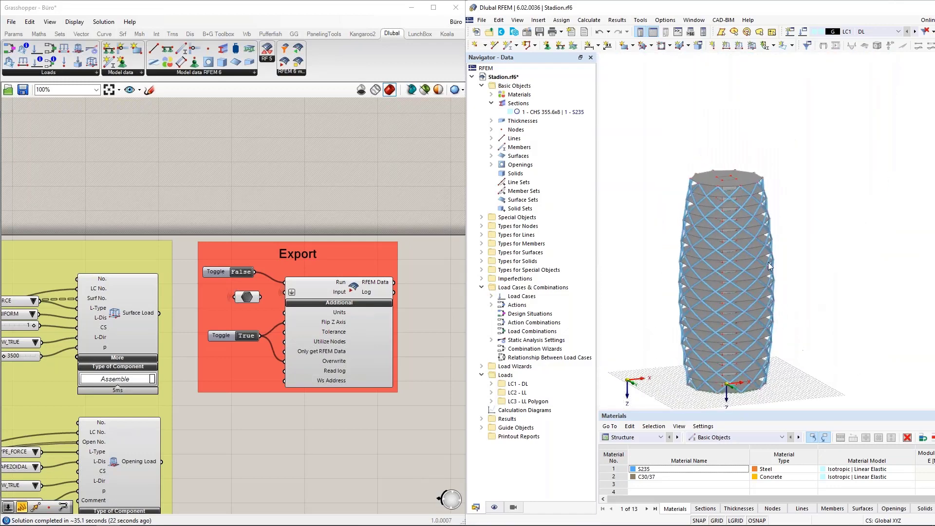
ctrl+middle_drag(639, 263, 631, 229)
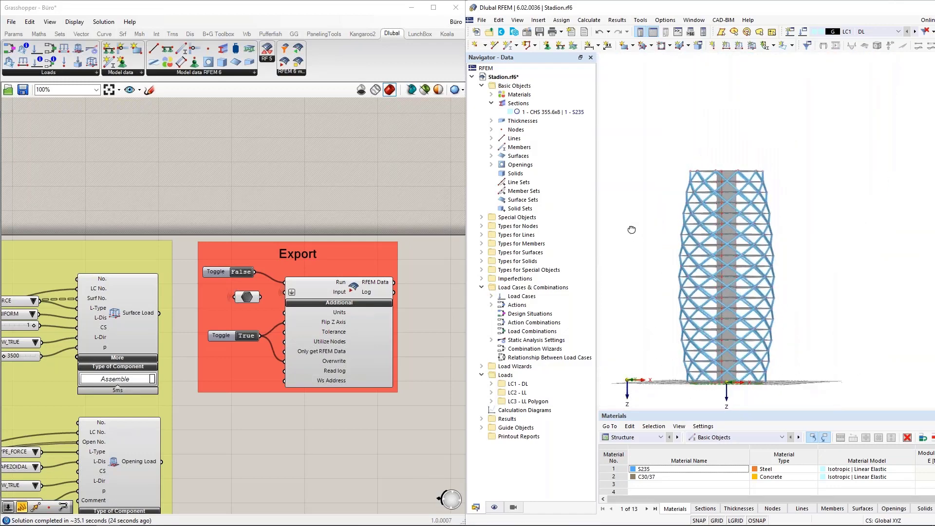
scroll(632, 229, down, 1)
scroll(648, 231, up, 1)
Isolate one floor slab of the tower in visibility mode, examine its core opening and restore the full model view
drag(785, 239, 784, 239)
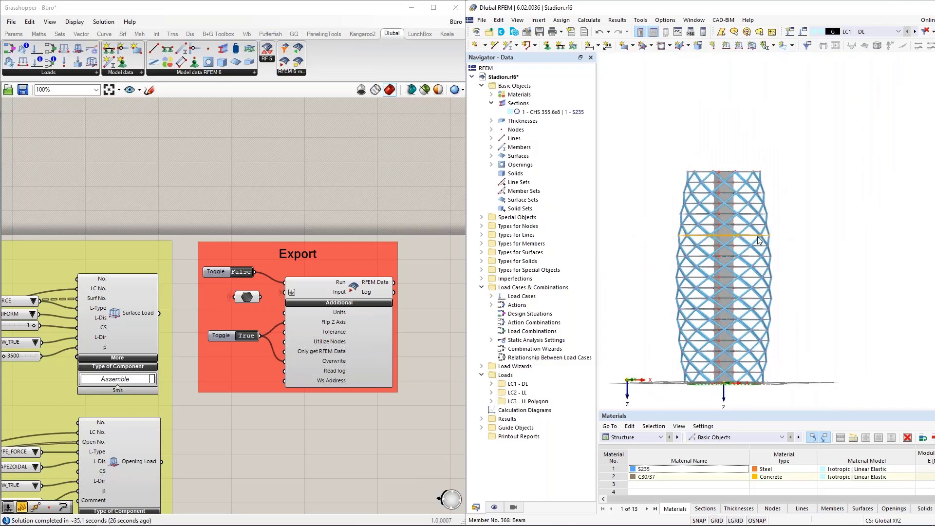
right_click(737, 236)
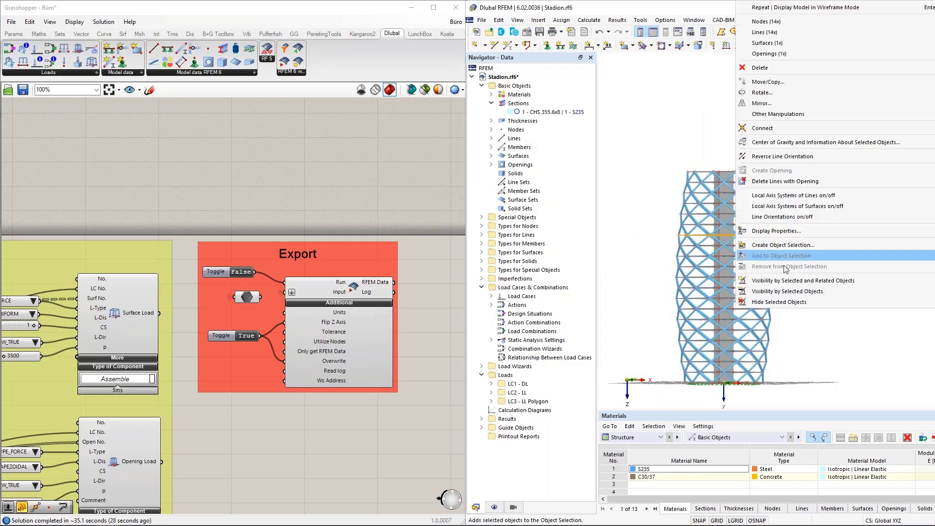
click(782, 281)
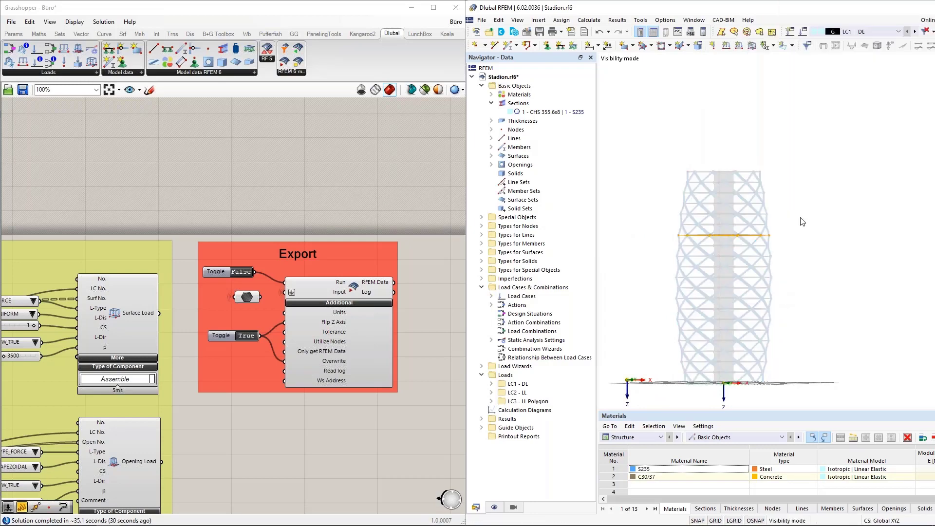
scroll(701, 241, up, 5)
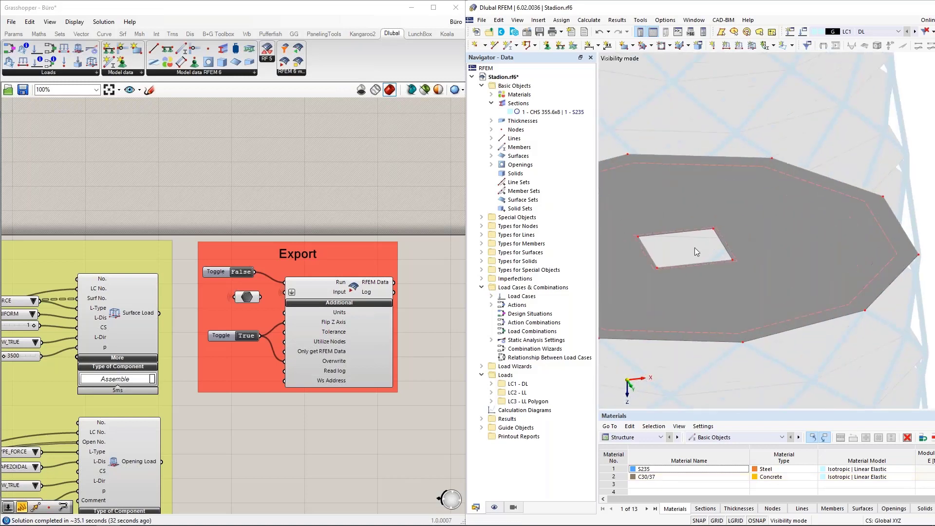
scroll(736, 270, down, 5)
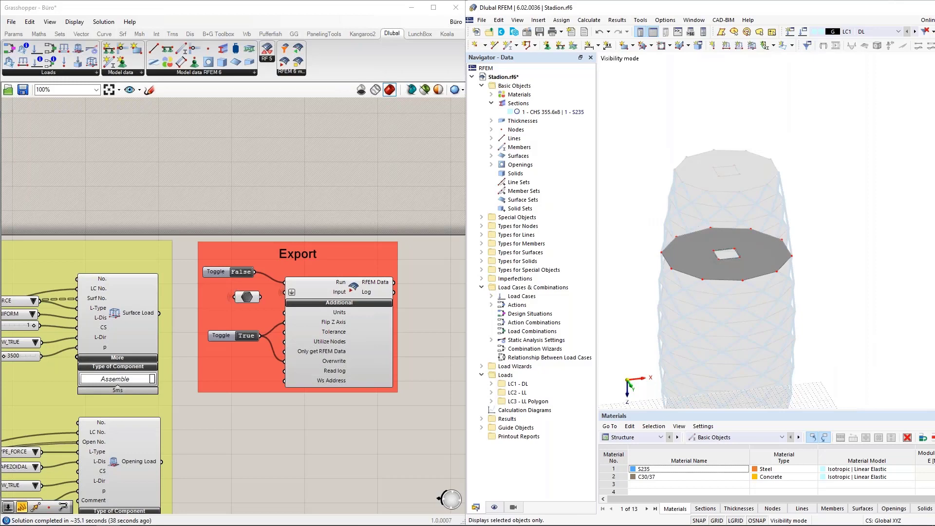
click(934, 33)
scroll(813, 168, down, 2)
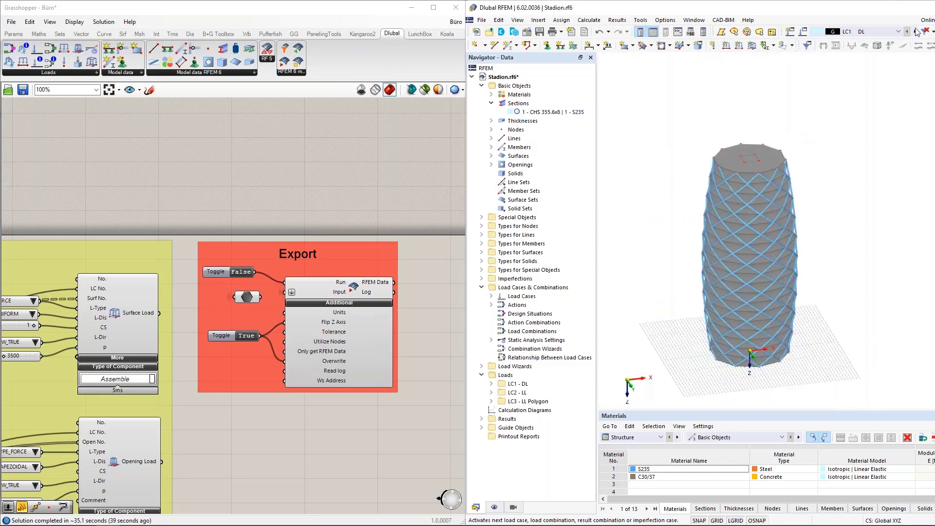
Maximize the RFEM window and display load case LC2 - LL to examine the surface and opening loads on the upper floors
drag(861, 9, 624, 1)
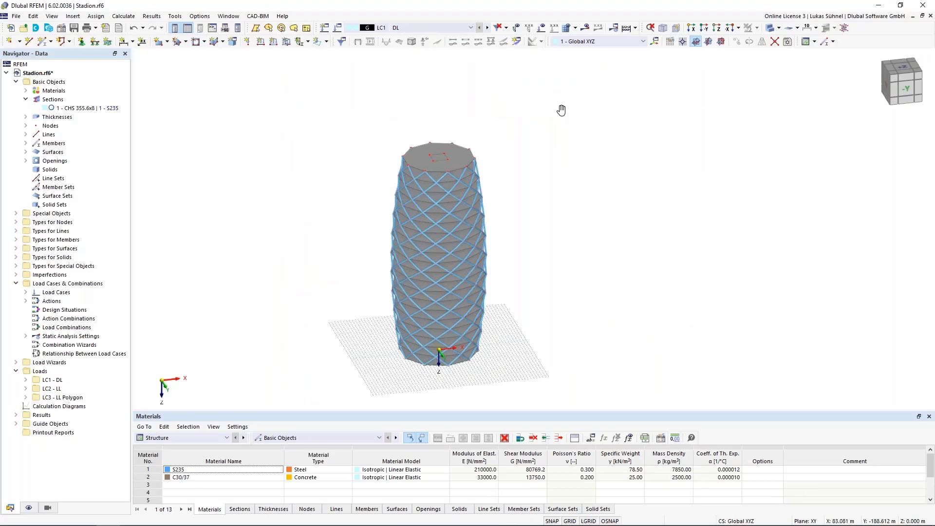
middle_drag(560, 109, 584, 128)
ctrl+middle_drag(585, 128, 565, 80)
click(471, 28)
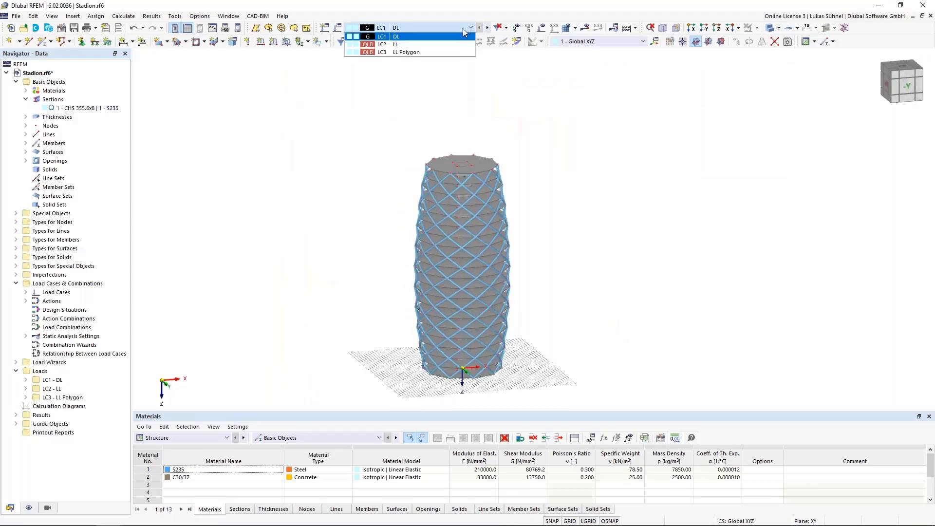
click(384, 48)
mouse_move(521, 117)
middle_down()
mouse_move(524, 128)
mouse_move(526, 115)
mouse_move(490, 131)
mouse_move(476, 108)
middle_up()
scroll(437, 163, up, 8)
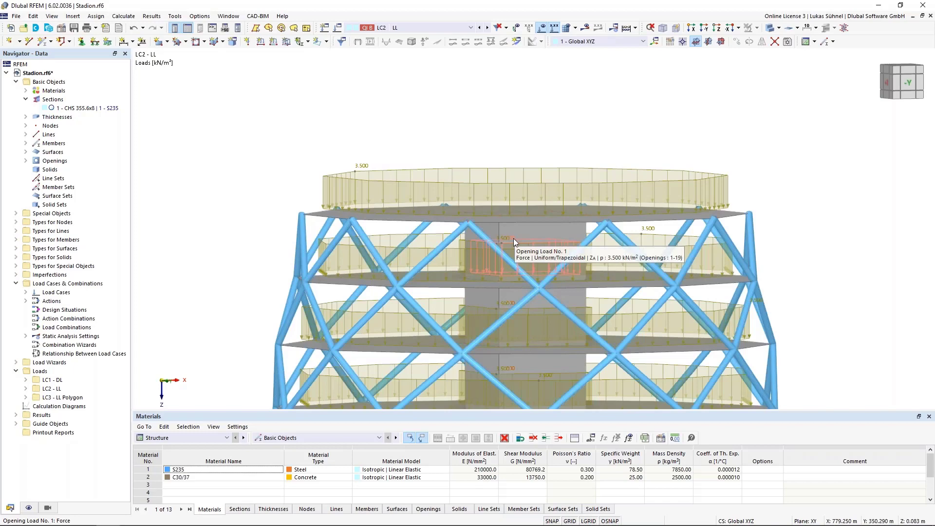
Display load case LC3 - LL Polygon and inspect the polygon load on the tower's top slab
click(487, 27)
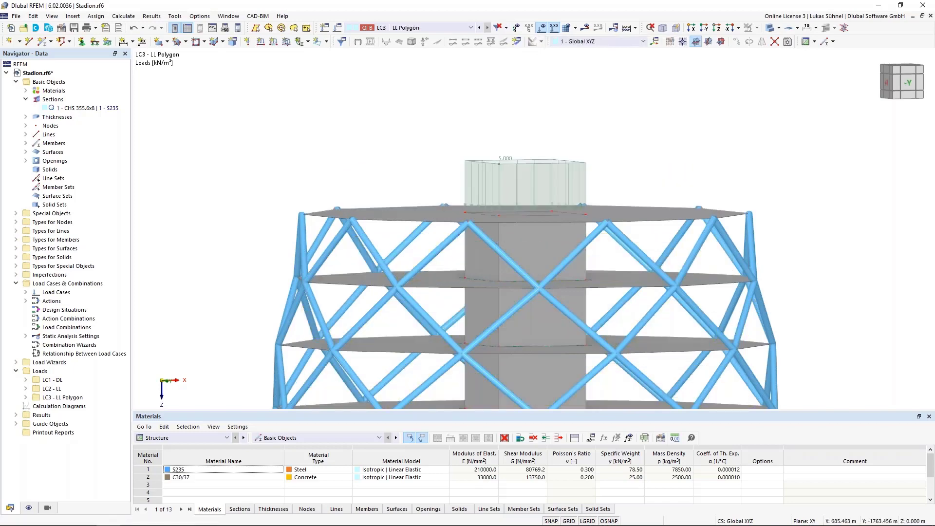
ctrl+middle_drag(491, 120, 458, 207)
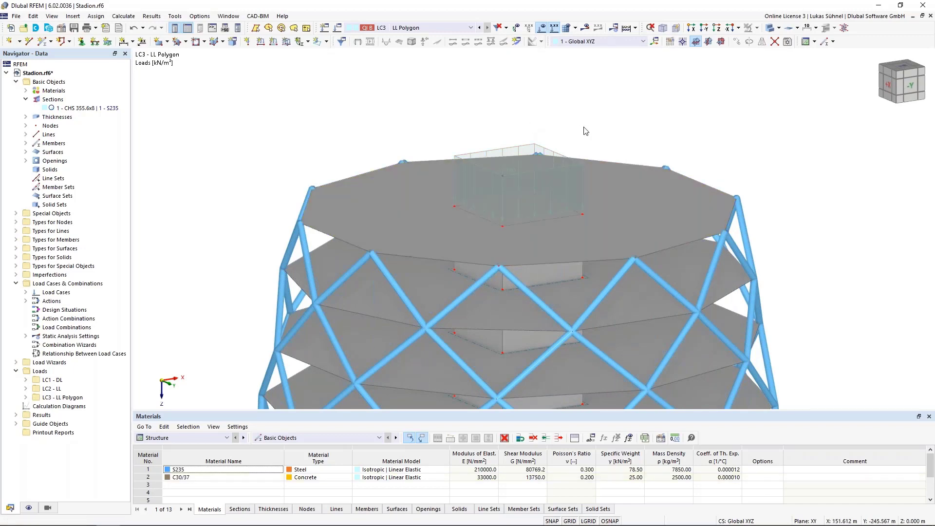
scroll(726, 116, down, 5)
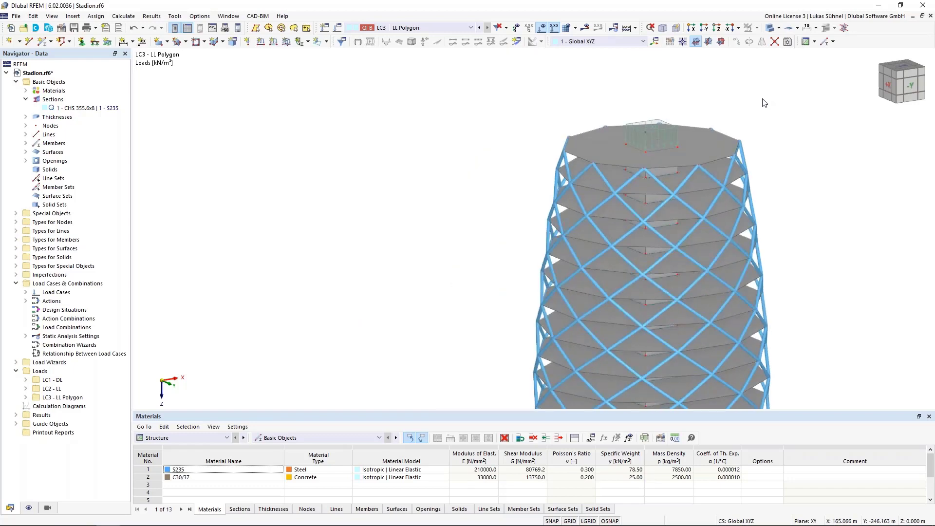
Switch to the PowerPoint slide show and advance to the "Recent und Future Developments" slide
key(alt+Tab)
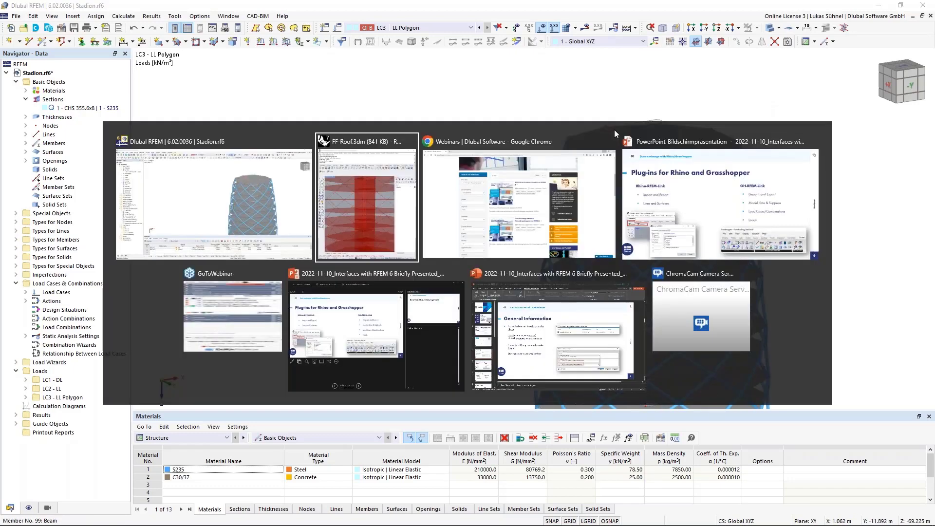
click(720, 213)
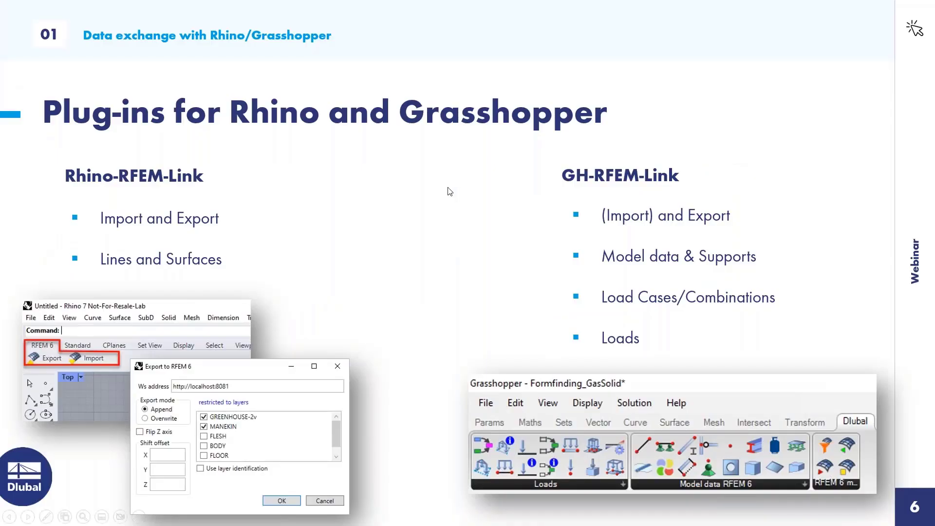
click(450, 192)
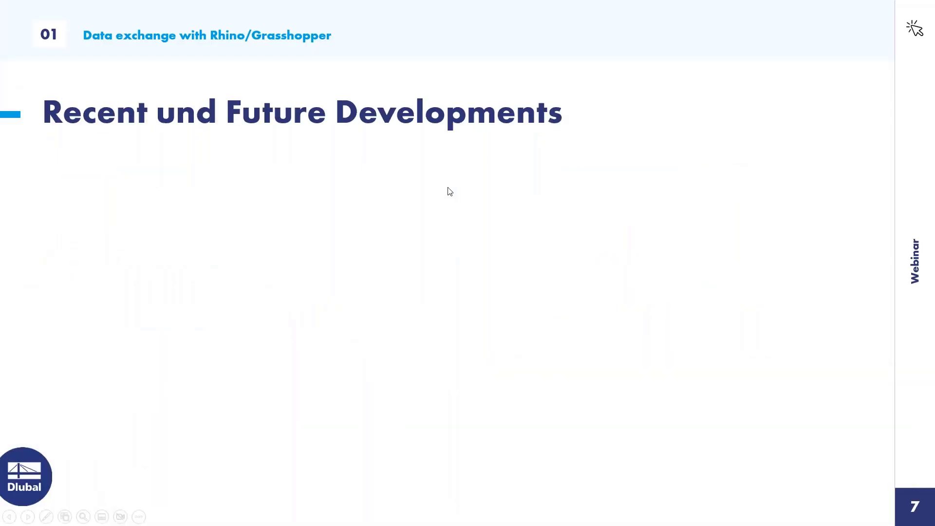